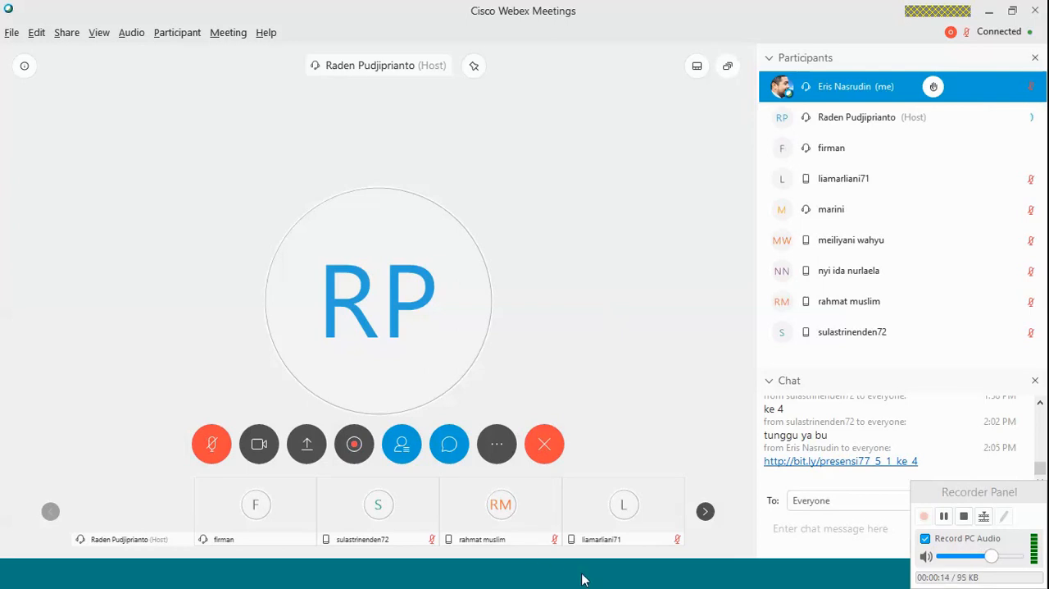
mouse_move(582, 579)
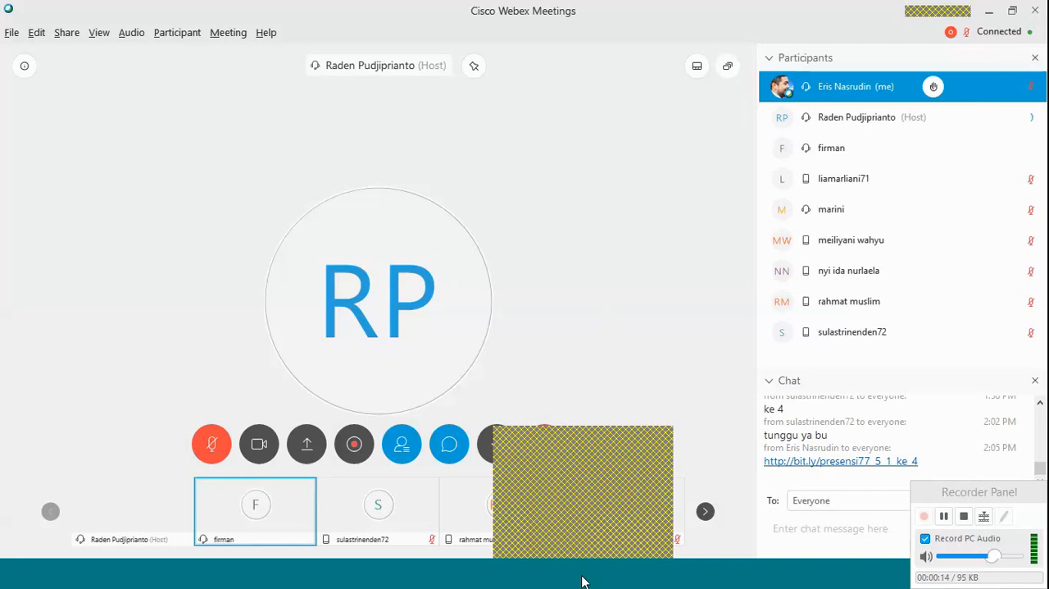
click(582, 579)
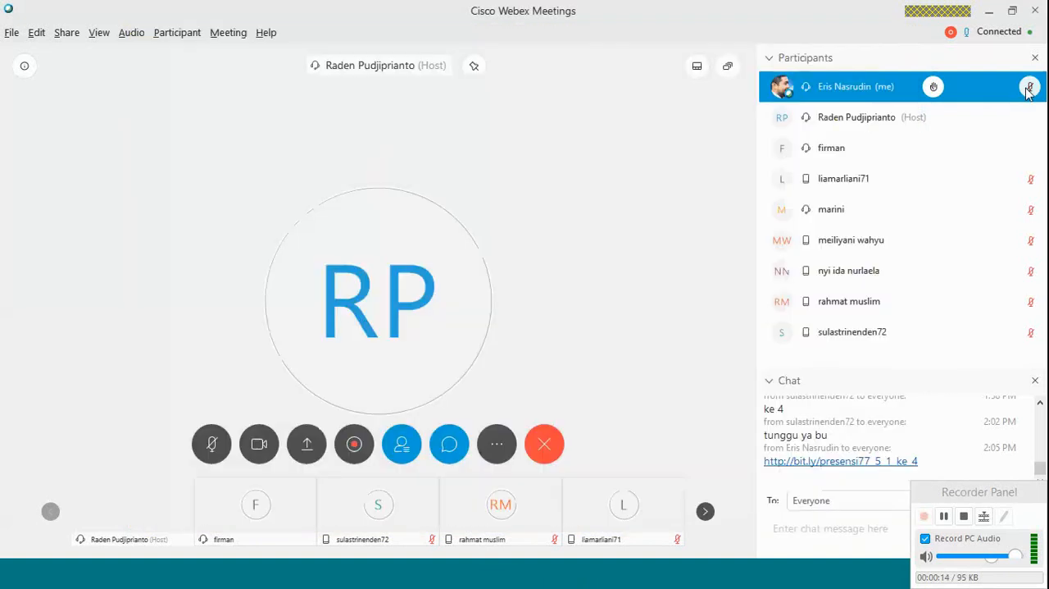
click(1028, 92)
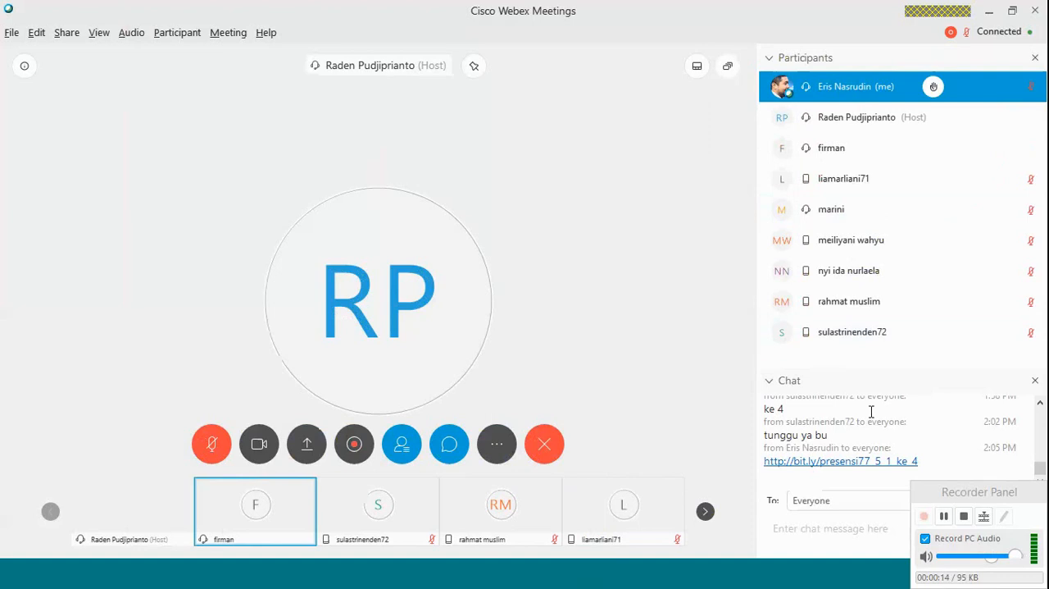
click(1034, 124)
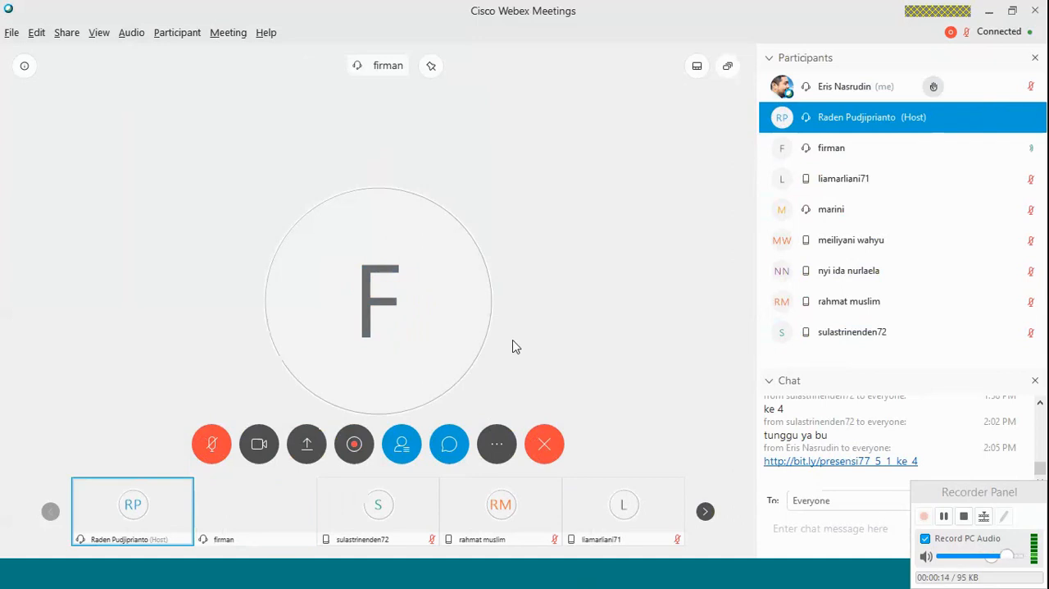
click(596, 581)
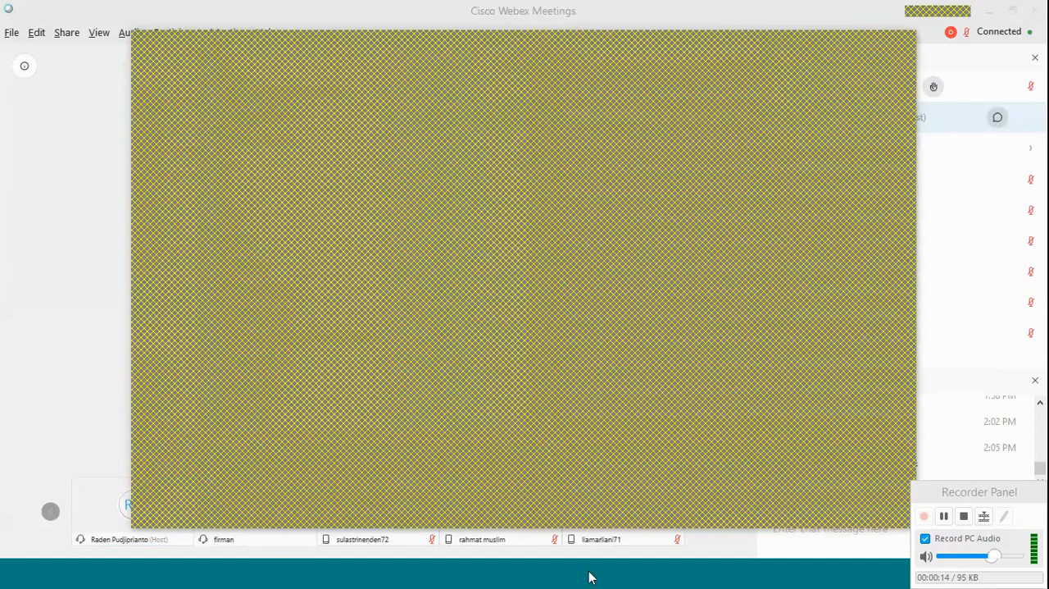
click(841, 42)
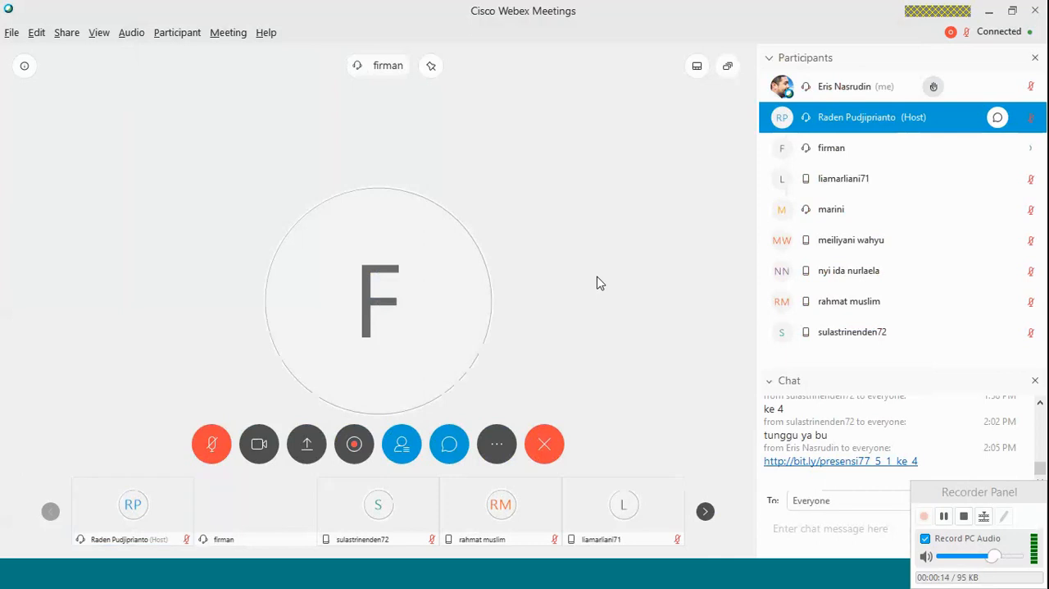
Unmute your own microphone in the meeting and share Screen 1 with the participants.
click(1029, 88)
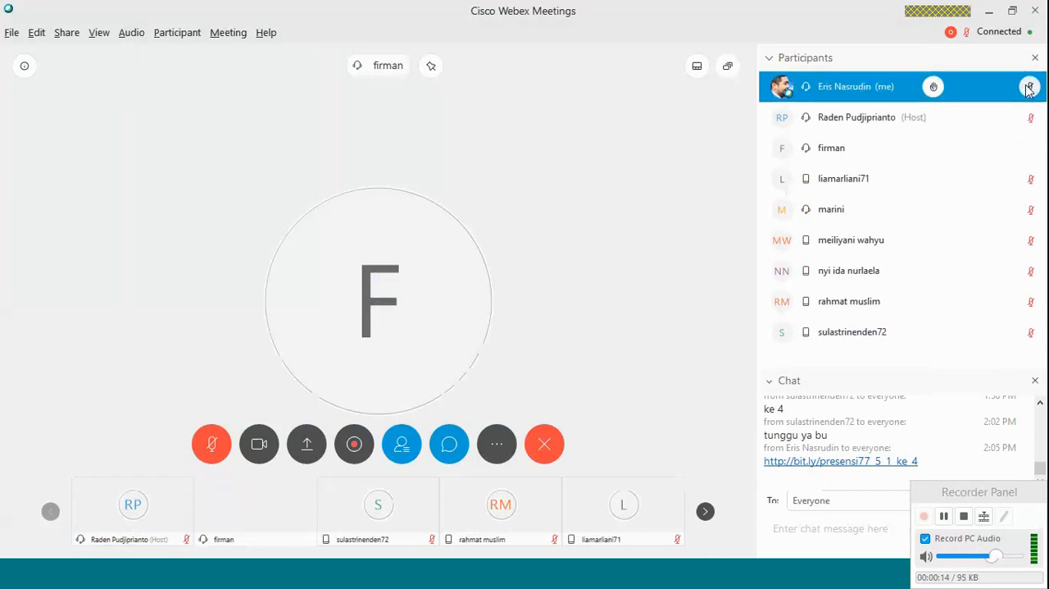
click(1029, 89)
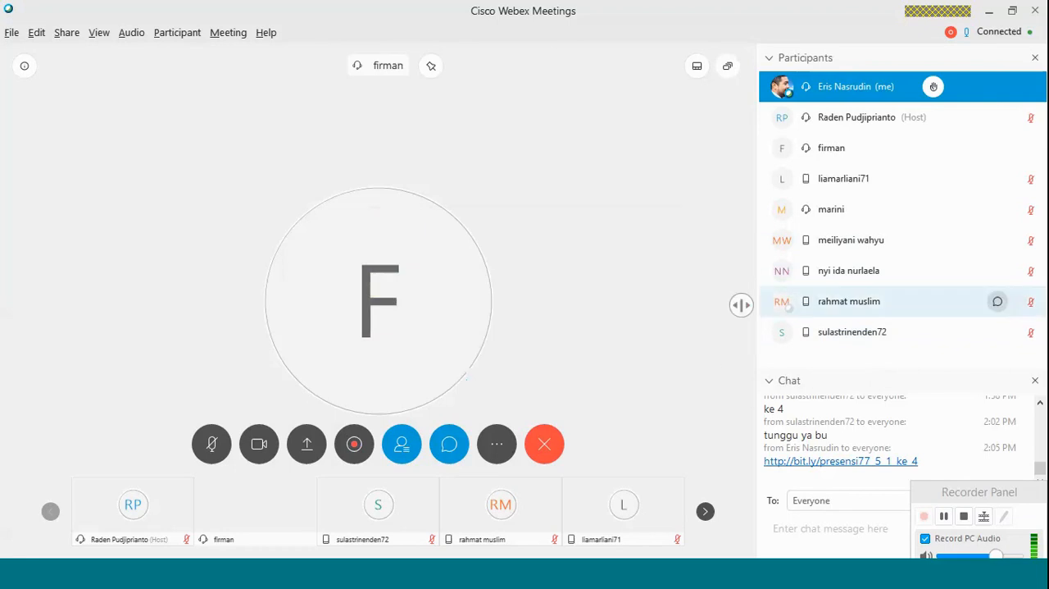
key(alt+Tab)
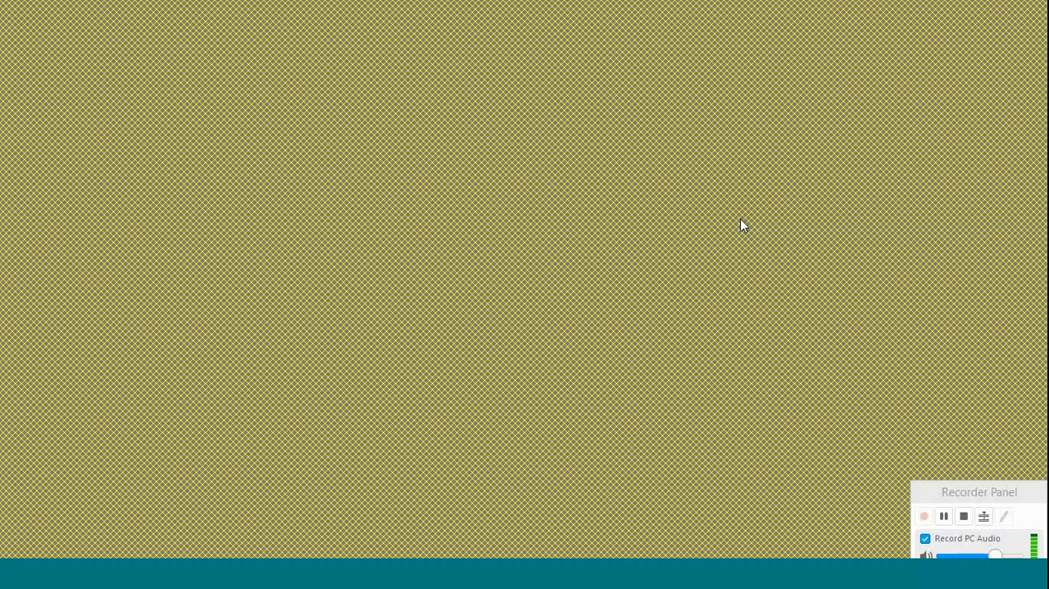
click(1035, 9)
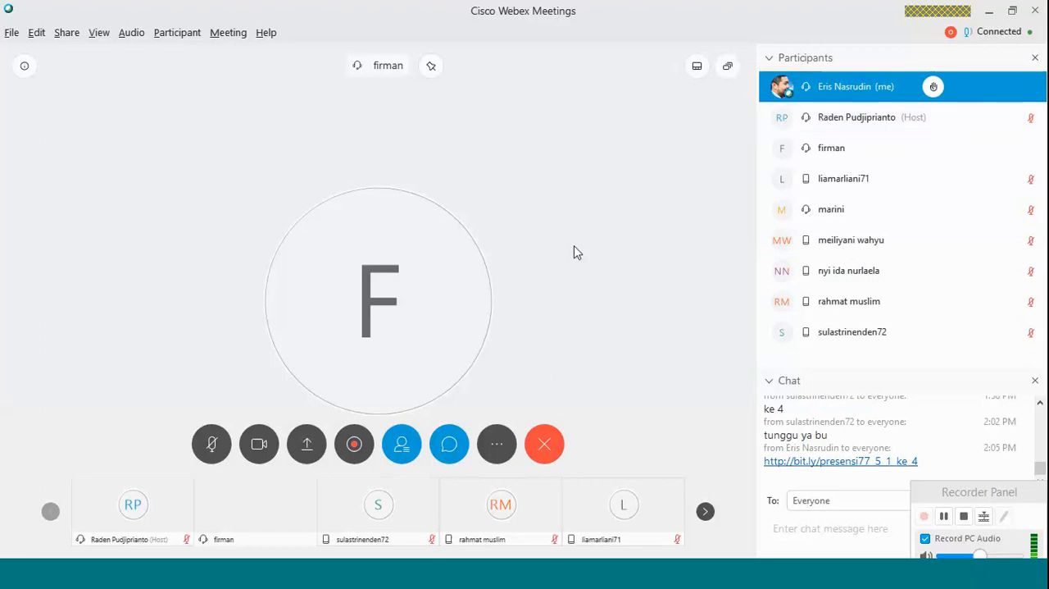
click(308, 447)
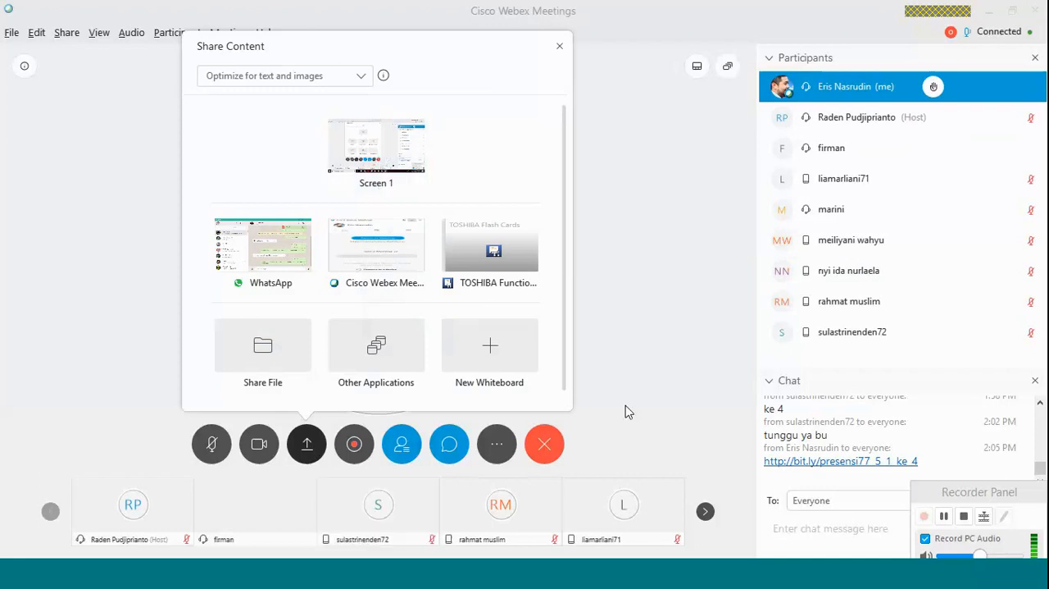
mouse_move(359, 141)
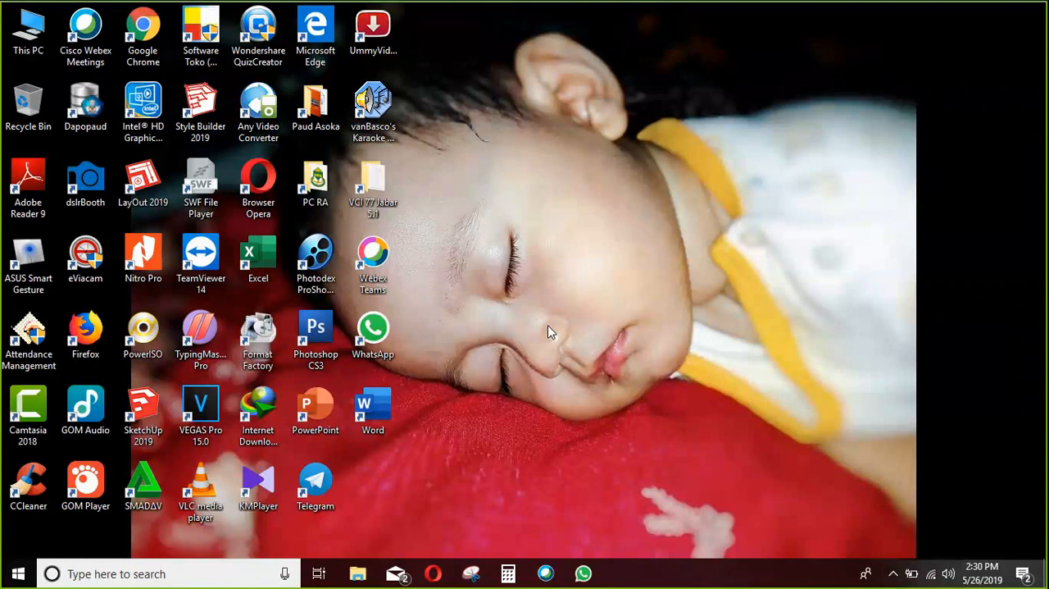
Start Word and open the recent mail merge document, declining to run its SQL command.
double_click(375, 414)
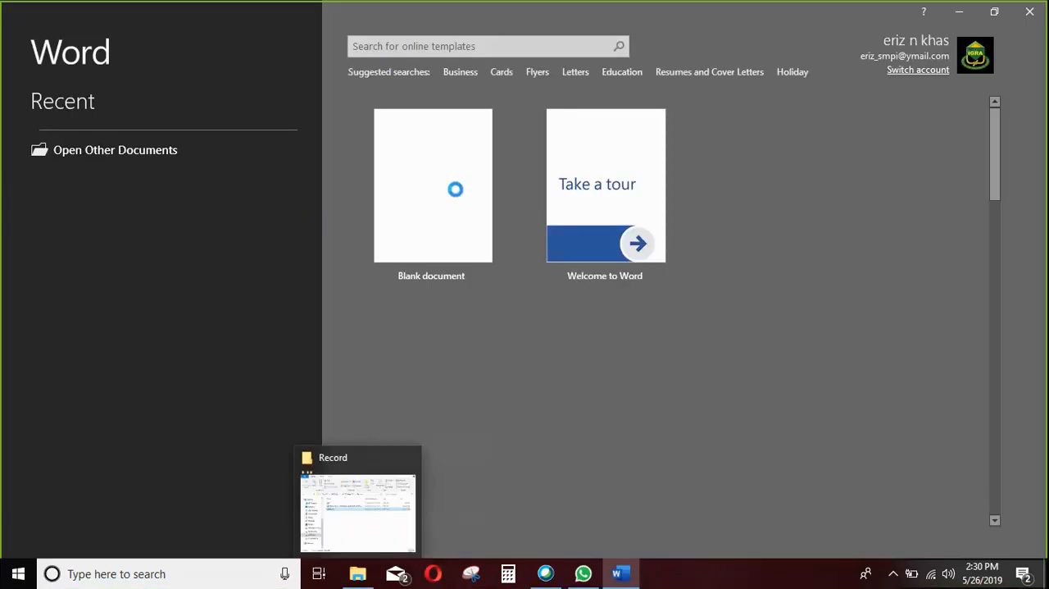
click(205, 218)
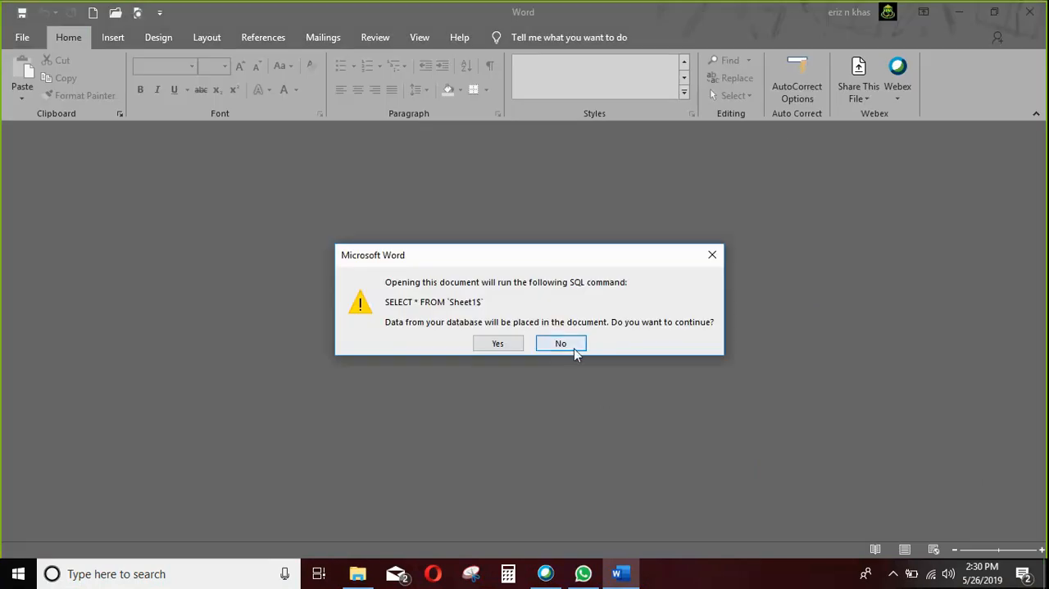
click(561, 344)
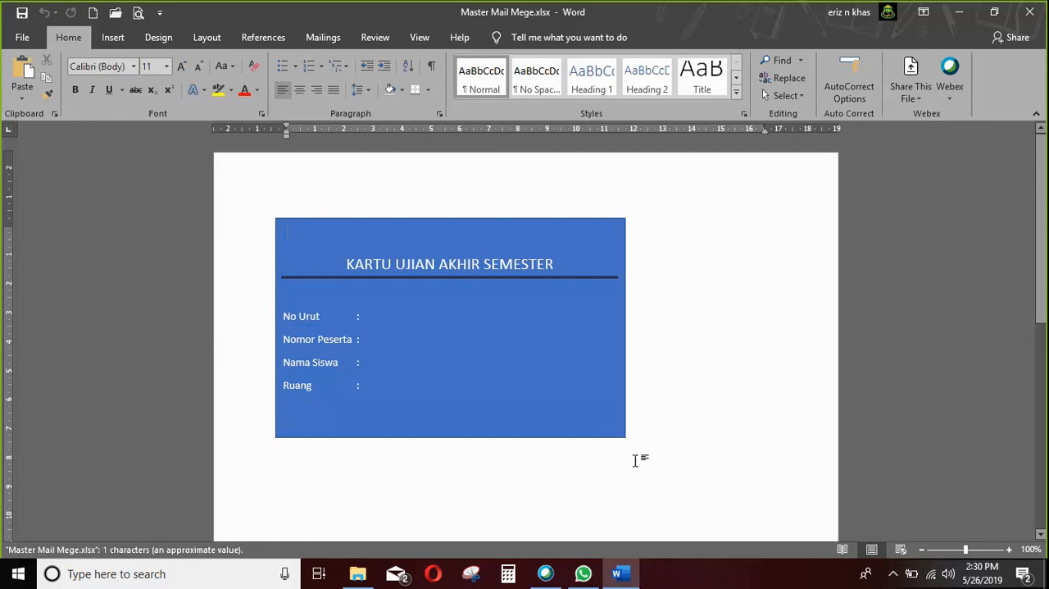
Create a new blank document and enter a sample person's full name on its first line.
click(94, 14)
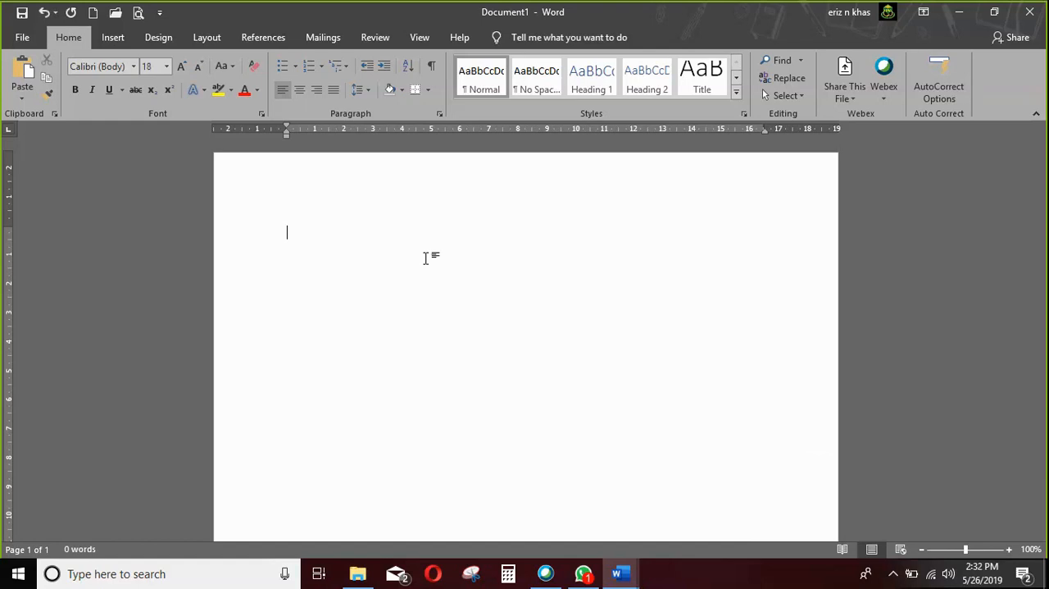
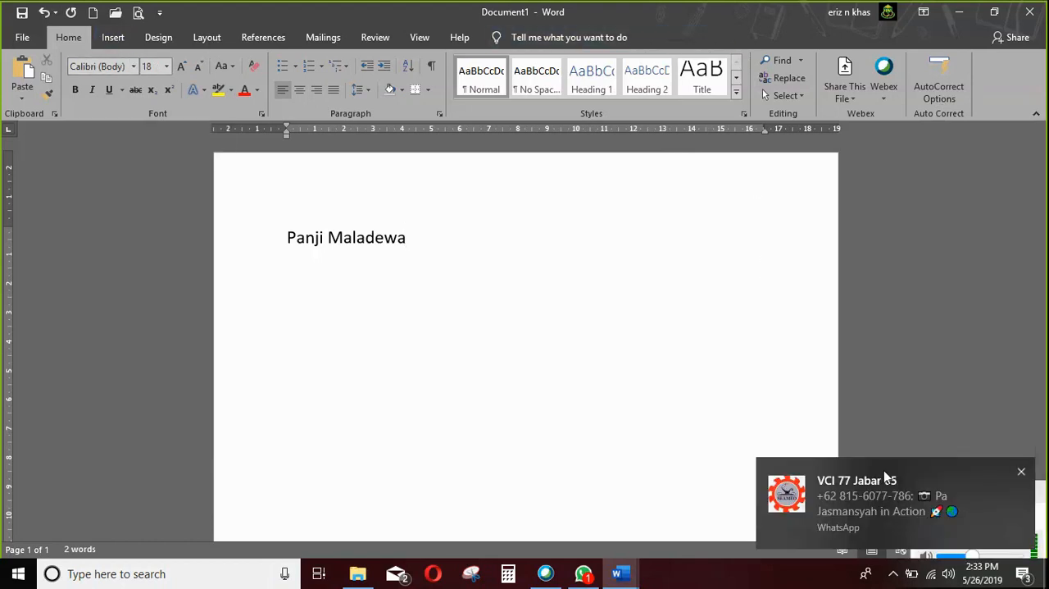
Switch to WhatsApp to view the new message in the VCI 77 Jabar 05 group chat and return to the Word document.
click(899, 507)
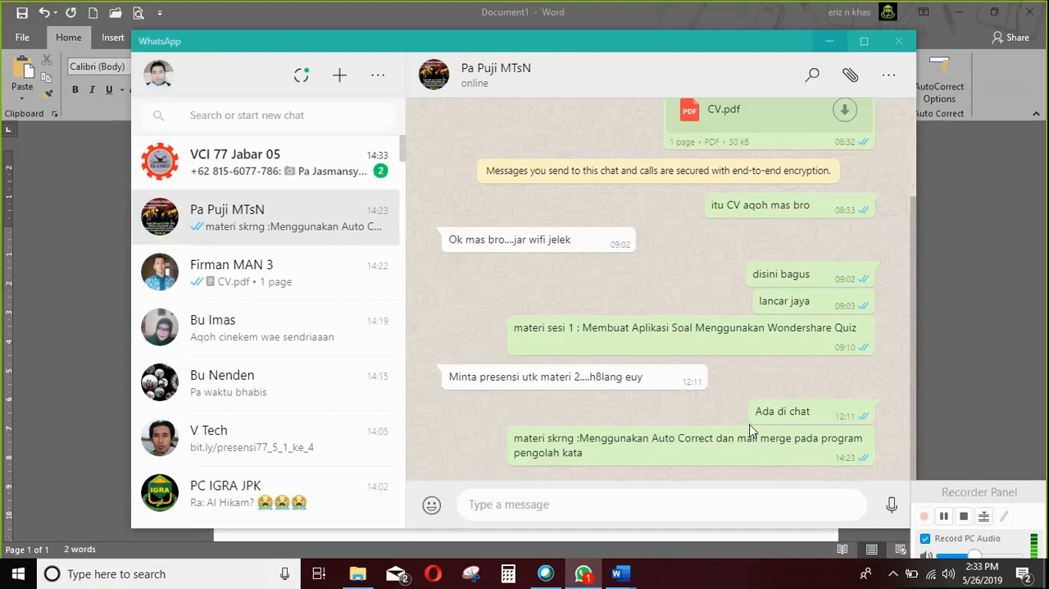
click(246, 164)
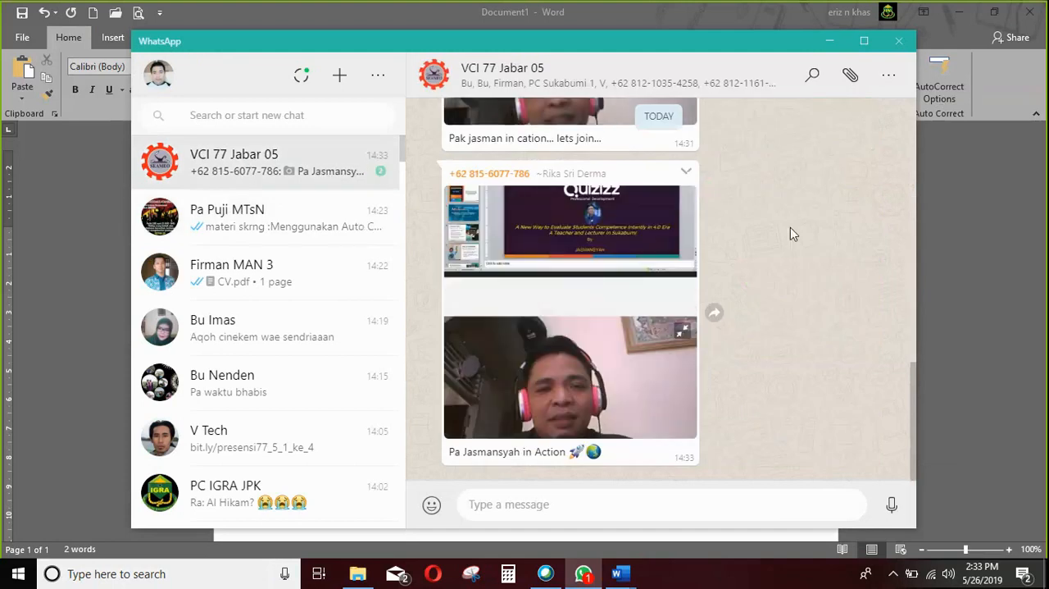
click(829, 41)
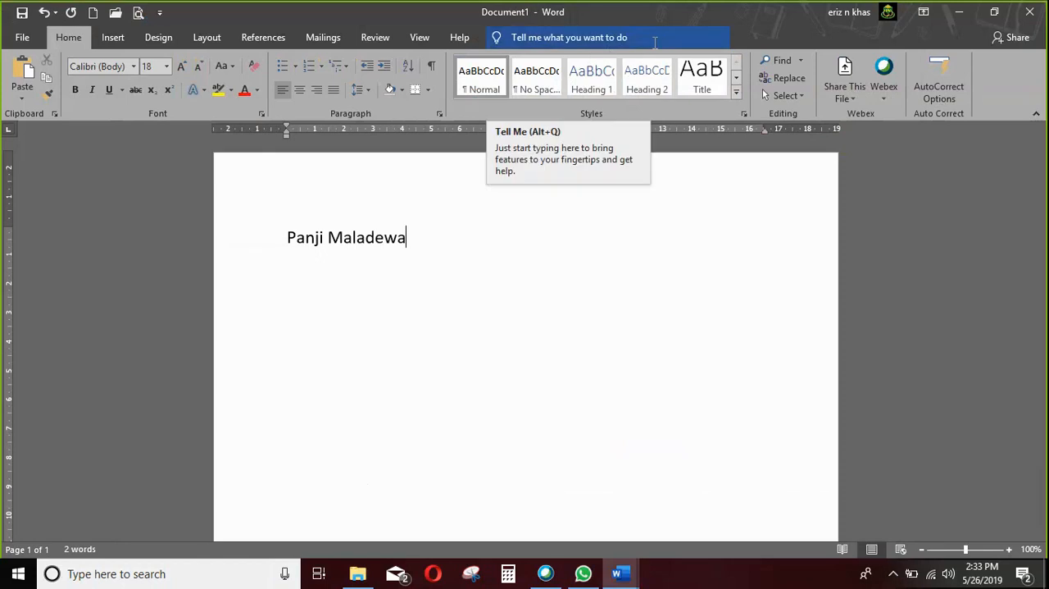
click(612, 39)
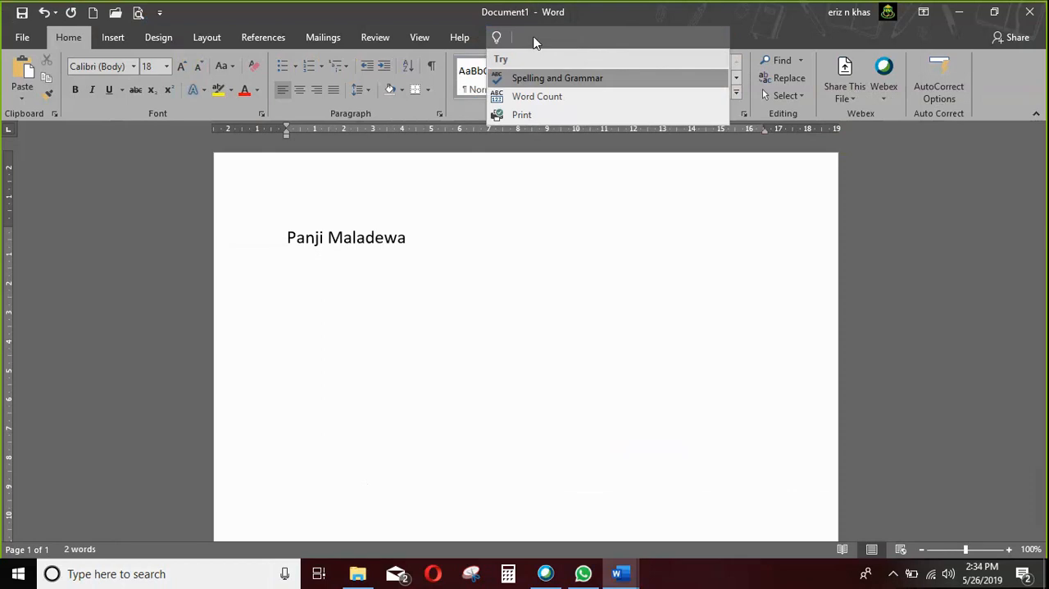
click(893, 173)
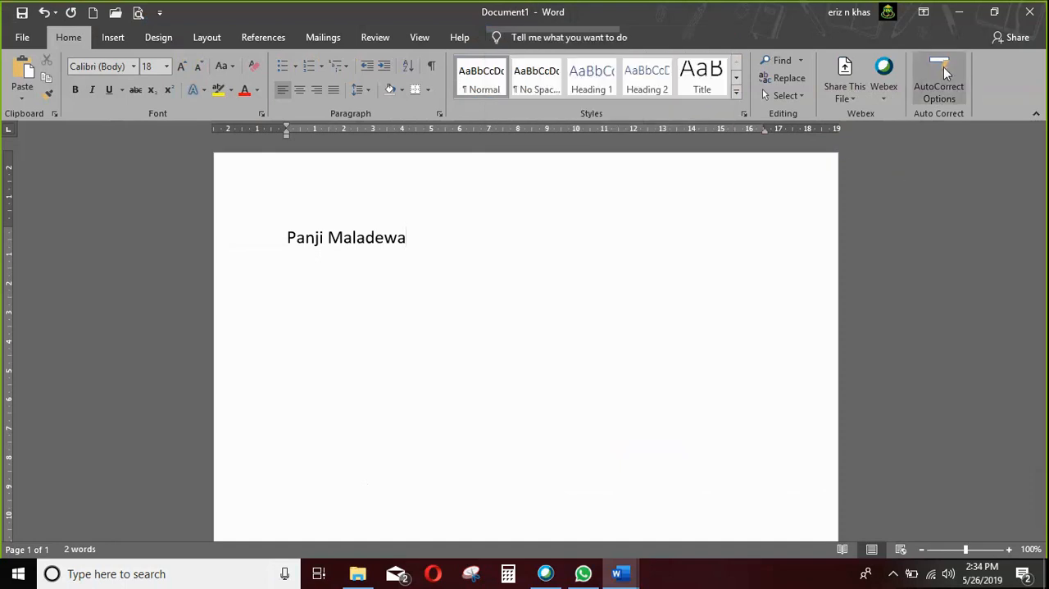
Remove the custom Auto Correct group from the Home tab in the ribbon customization settings and apply the change.
click(22, 38)
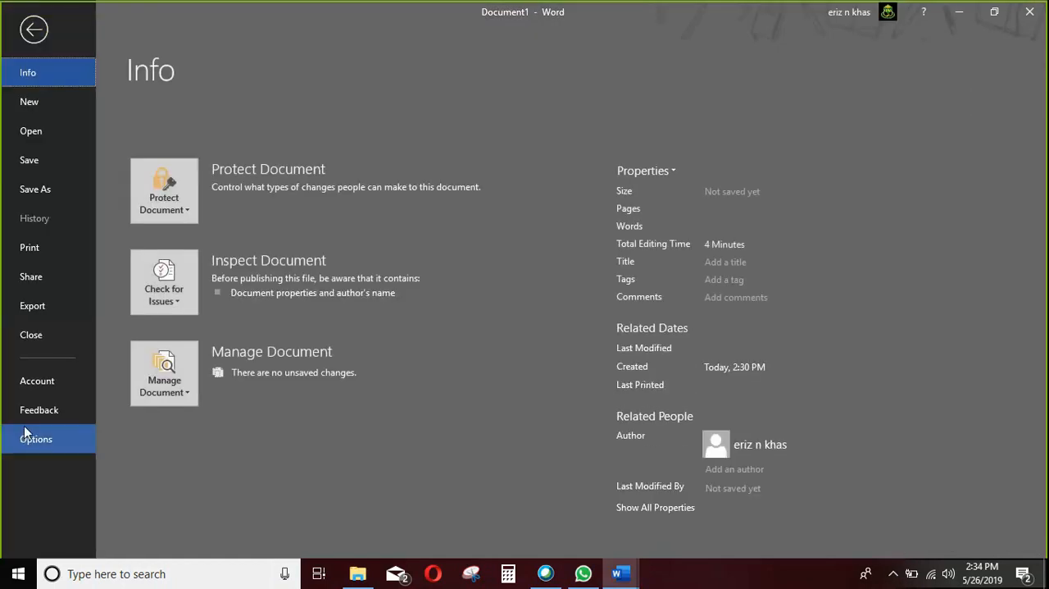
click(25, 439)
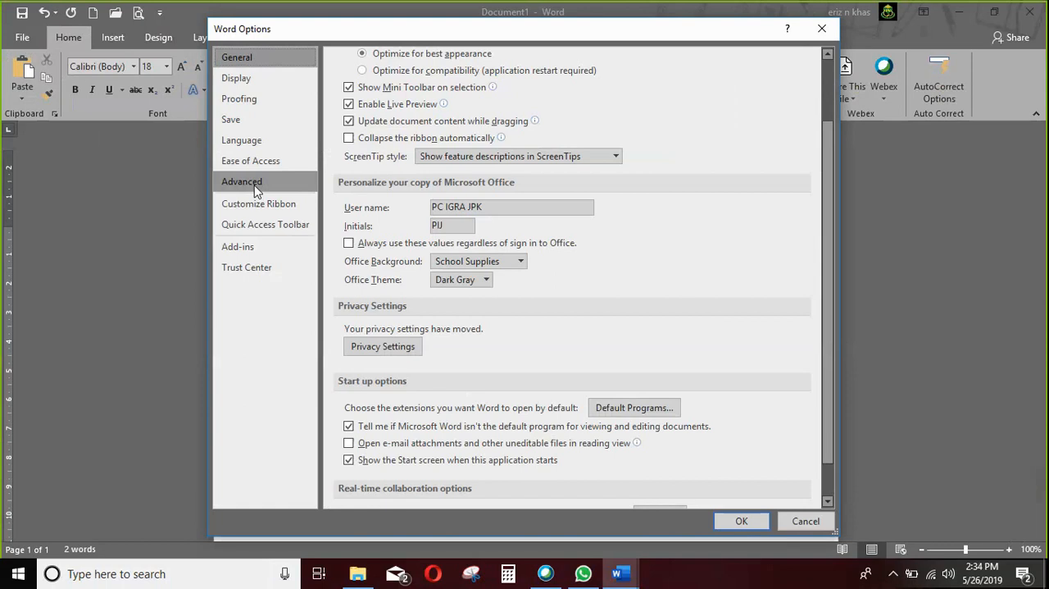
click(257, 183)
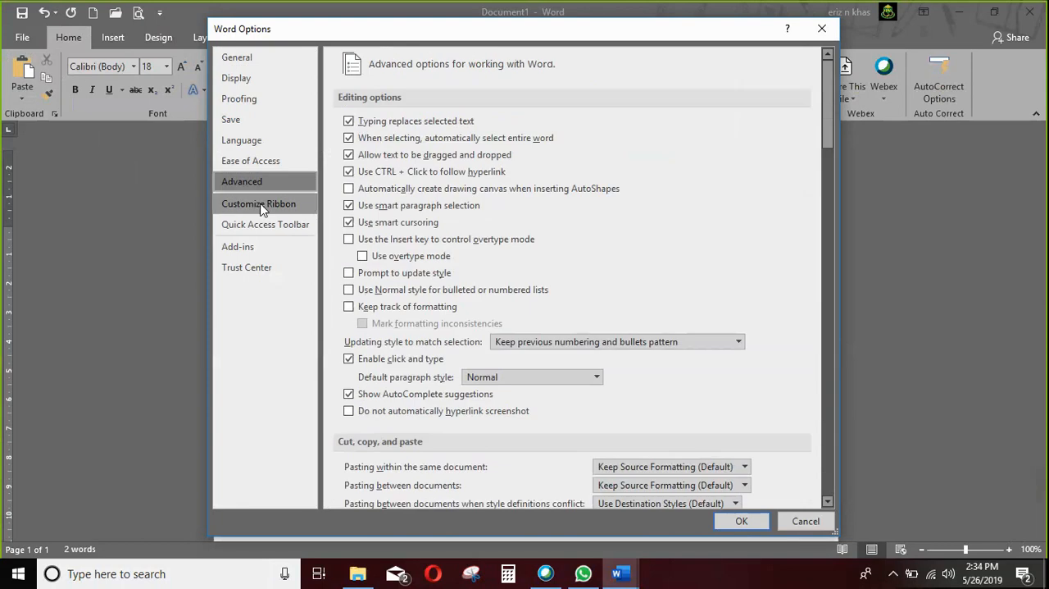
click(261, 205)
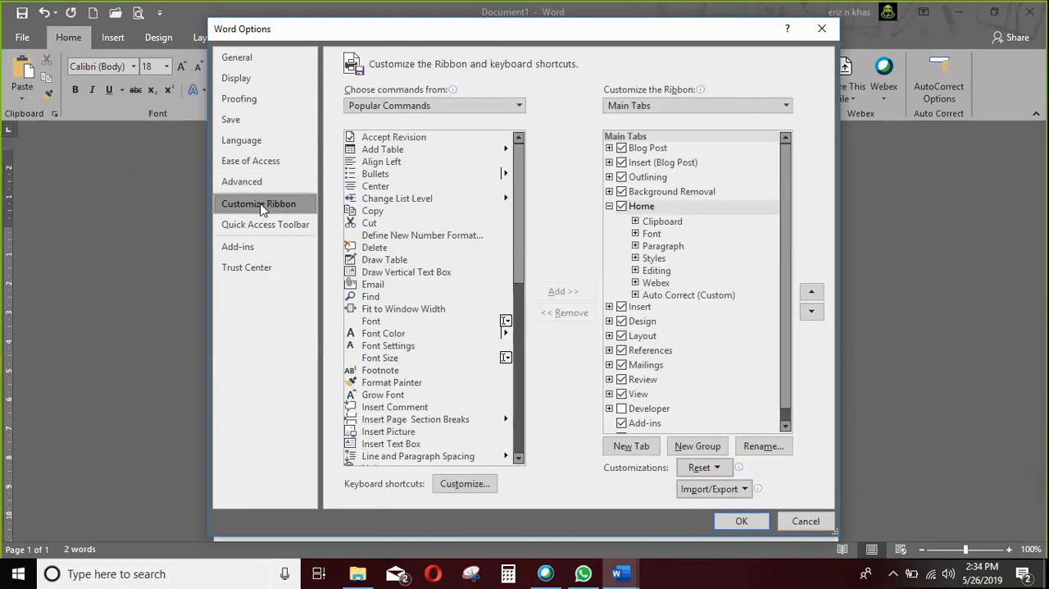
click(681, 298)
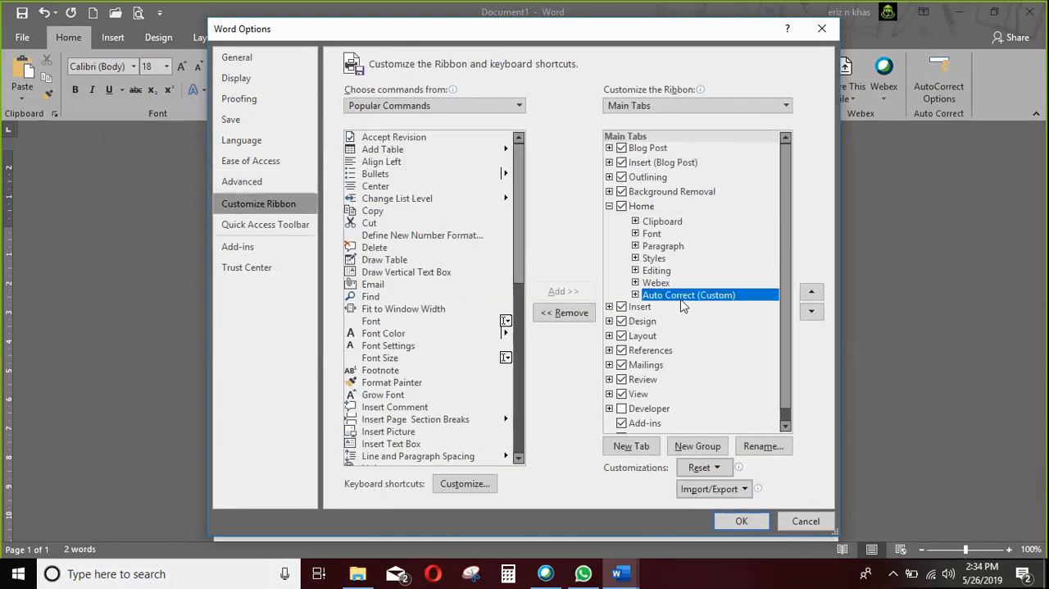
right_click(683, 303)
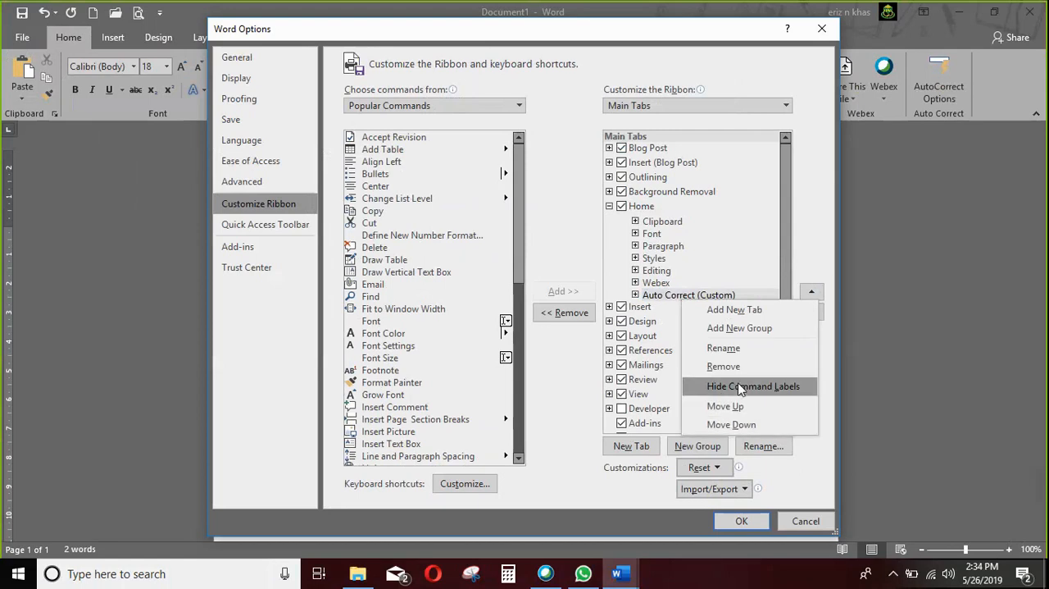
click(724, 366)
click(738, 522)
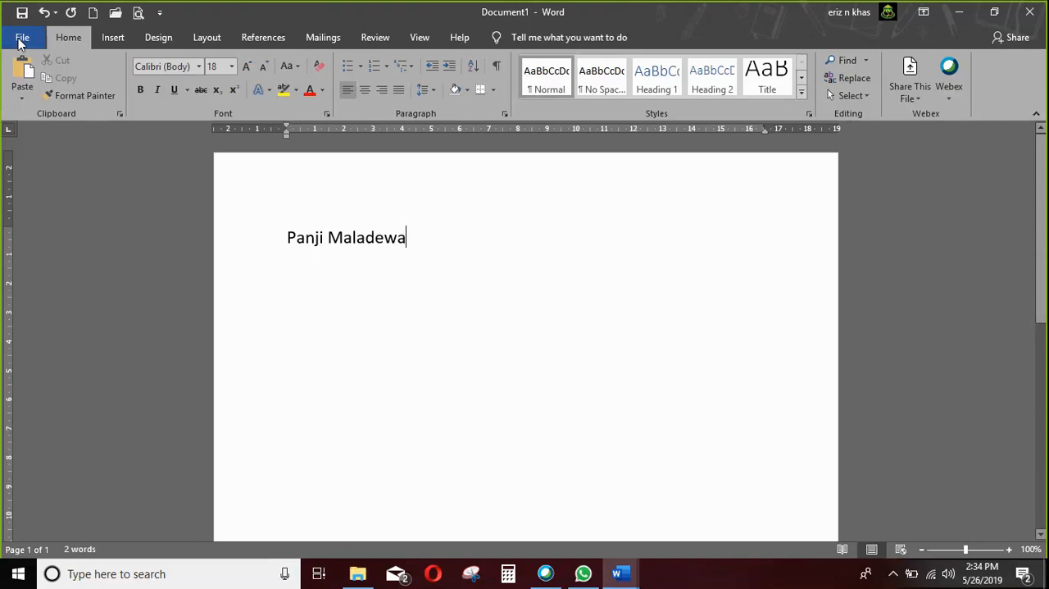
Open Word's ribbon customization settings and select the Home tab in the list of main tabs.
click(24, 40)
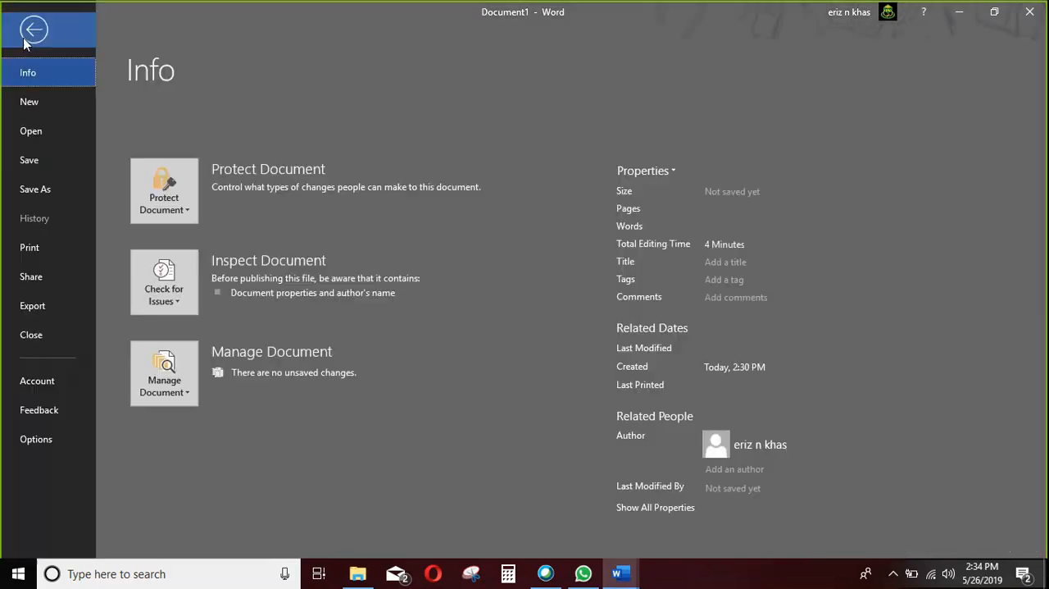
click(29, 442)
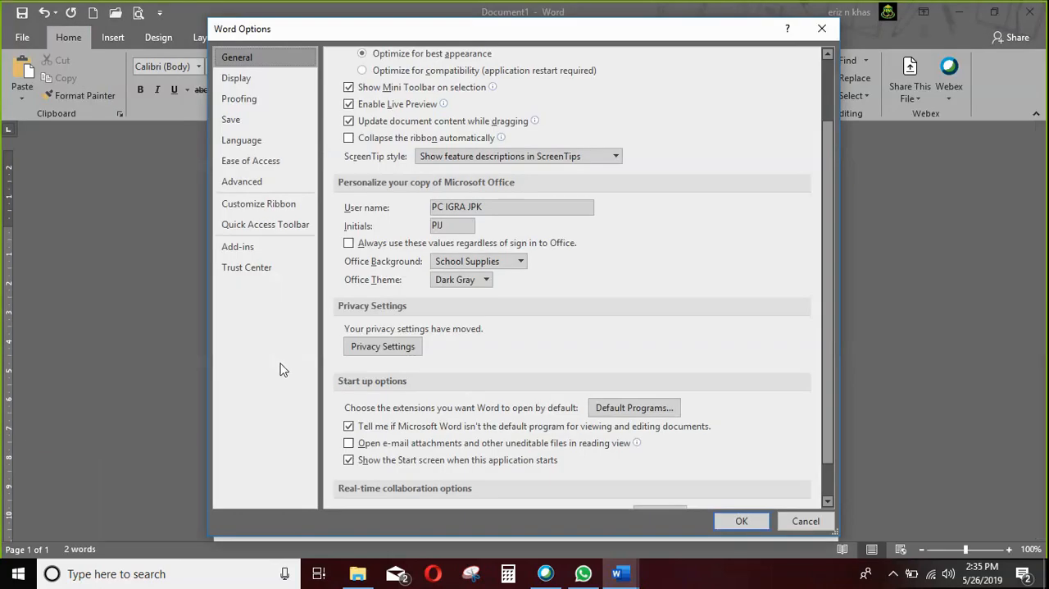
click(278, 180)
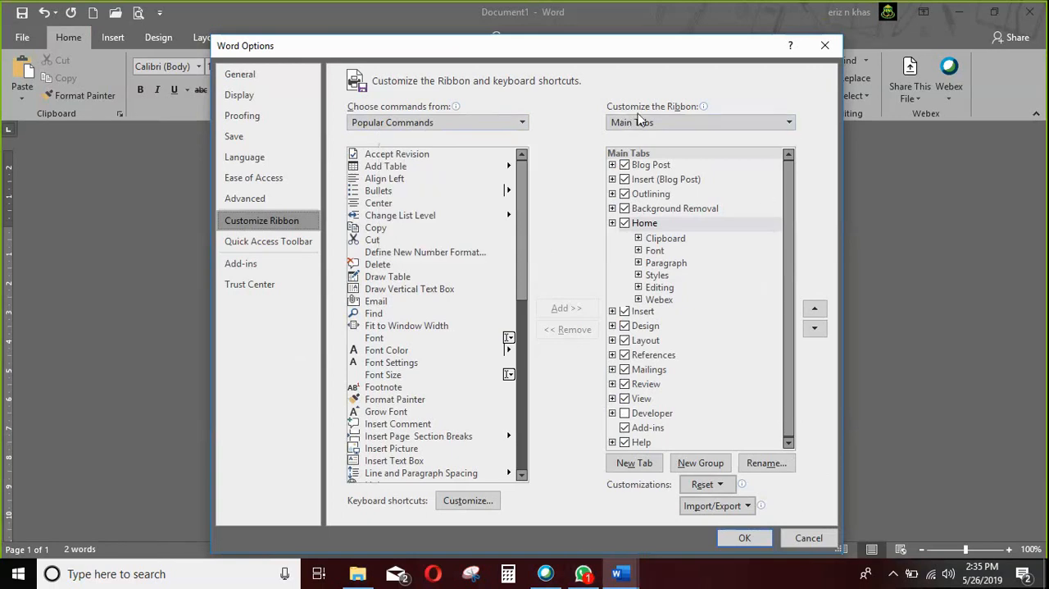
mouse_move(643, 115)
drag(689, 70, 693, 189)
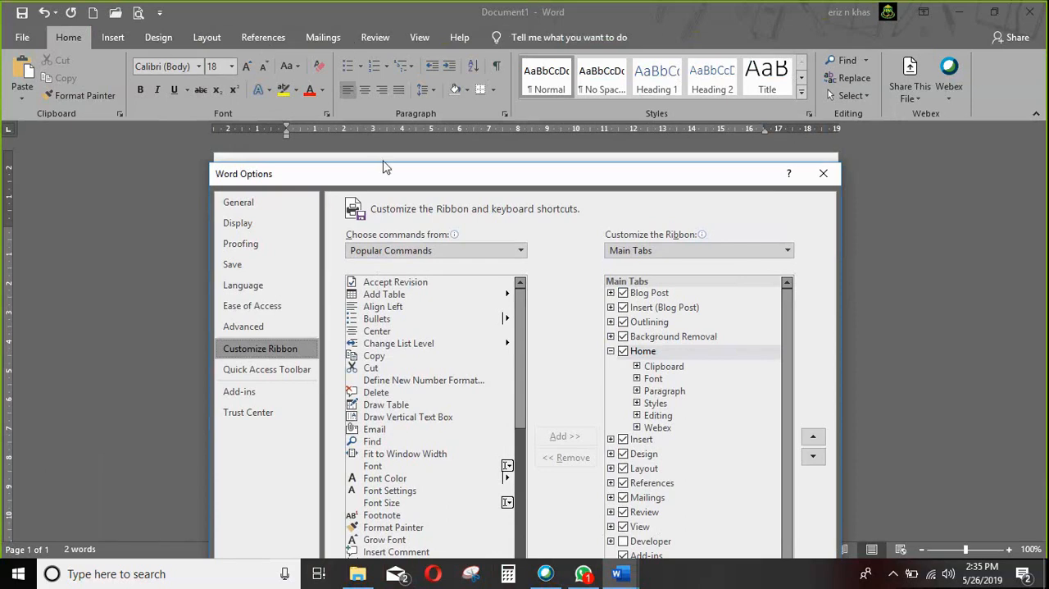
drag(379, 116, 379, 64)
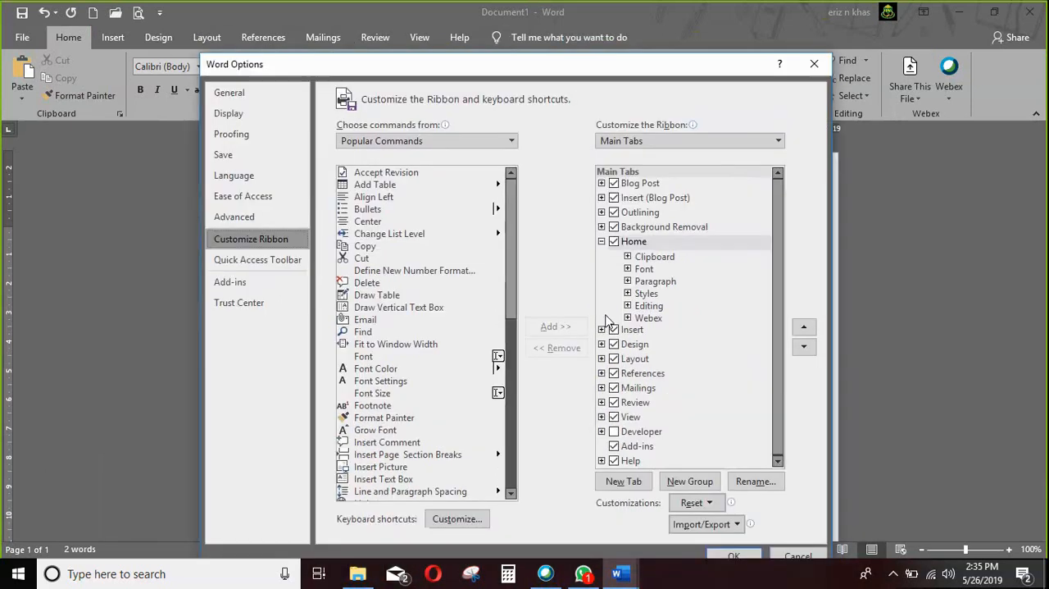
click(672, 243)
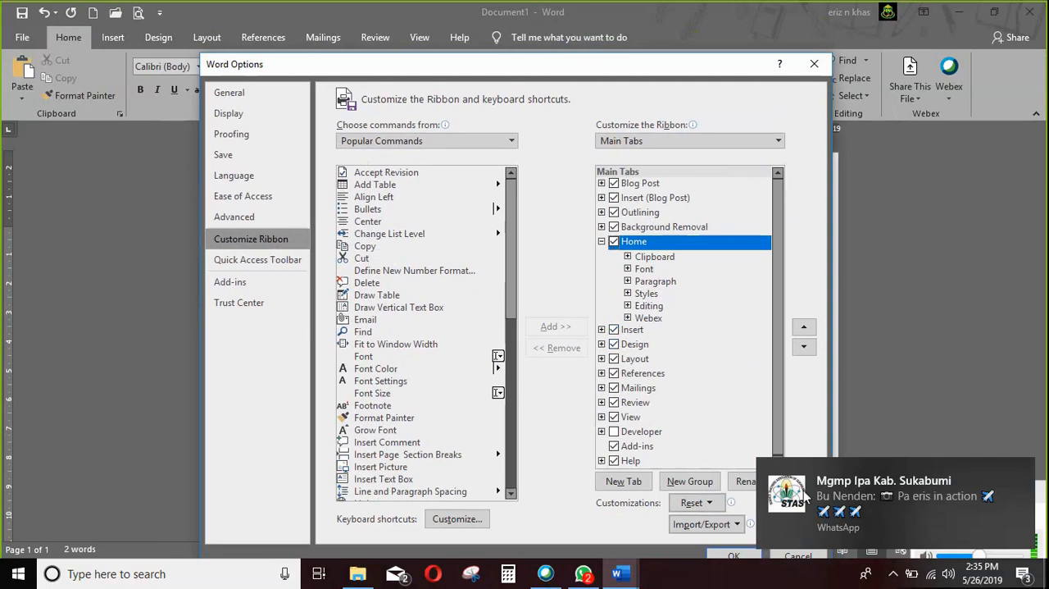
Switch to WhatsApp to view the new message in the Mgmp Ipa Kab. Sukabumi group chat and return to the Word options.
click(963, 505)
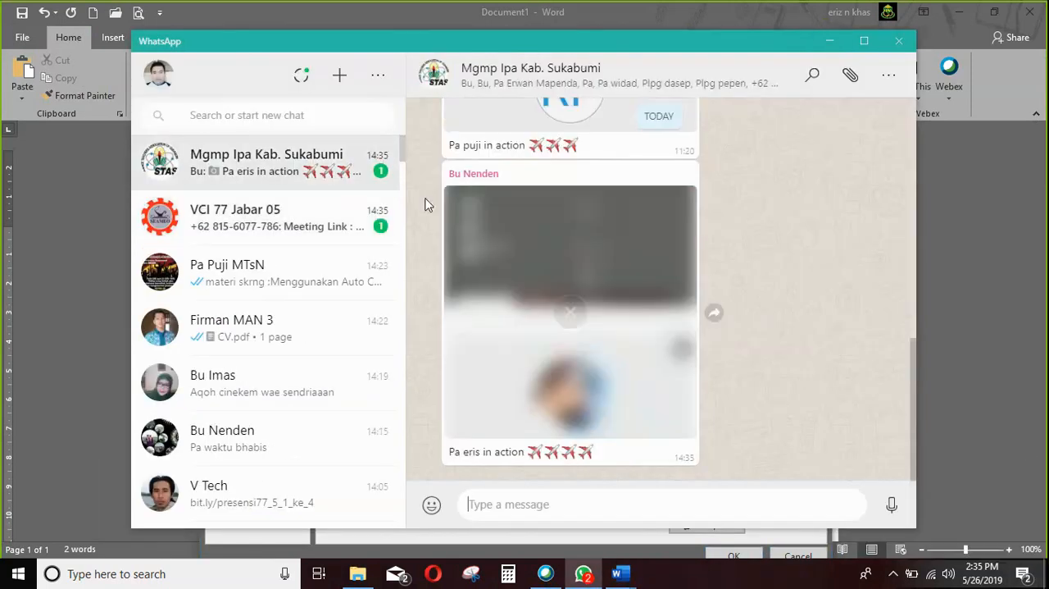
click(829, 43)
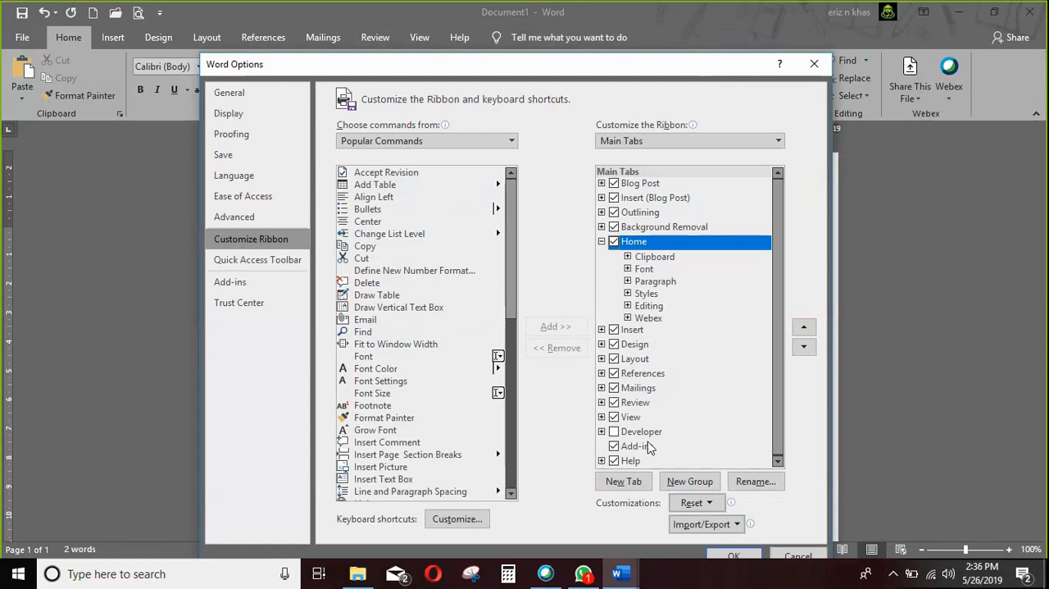
Add a new custom group to the Home tab, named Auto Correct with the smiley face symbol.
click(700, 487)
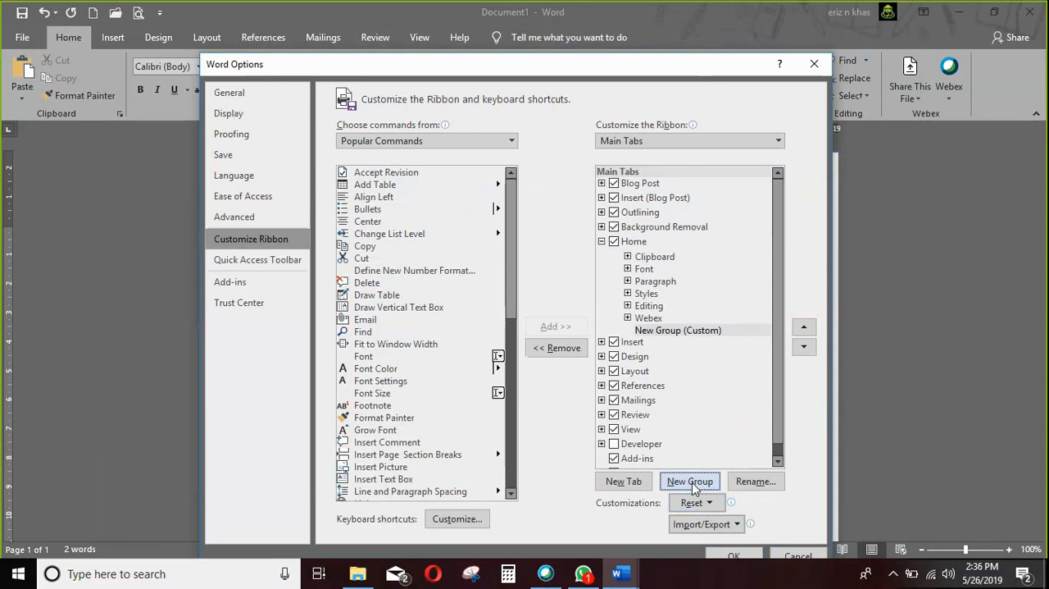
click(663, 332)
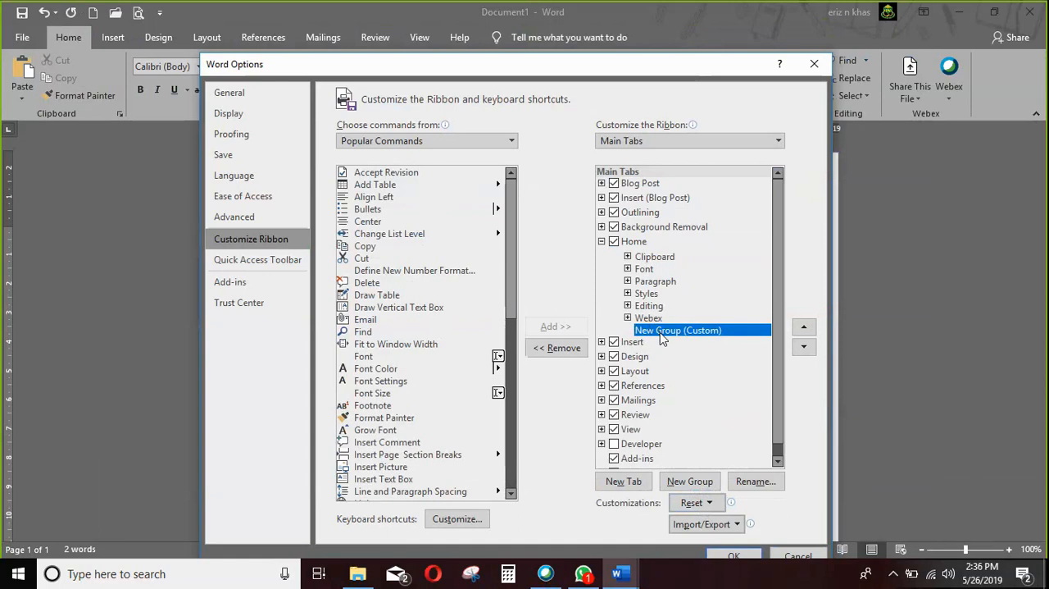
click(739, 487)
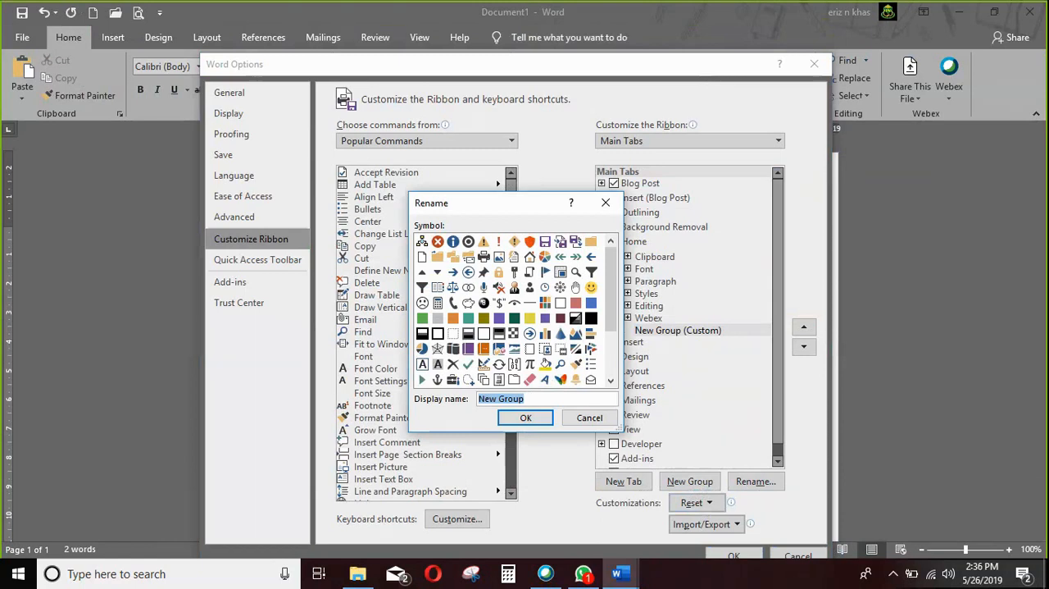
text(Auto Correct)
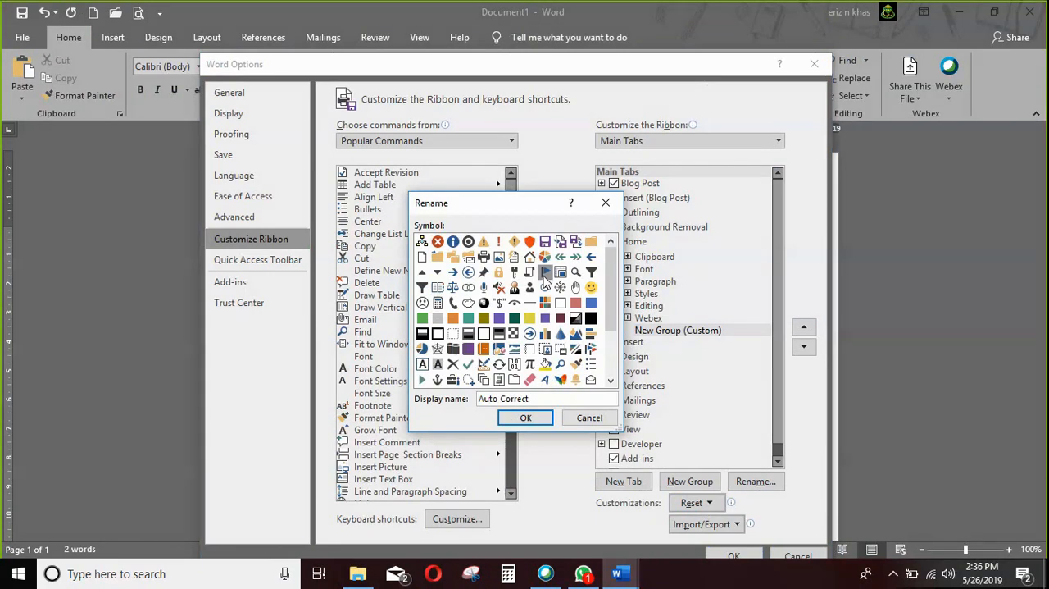
click(593, 290)
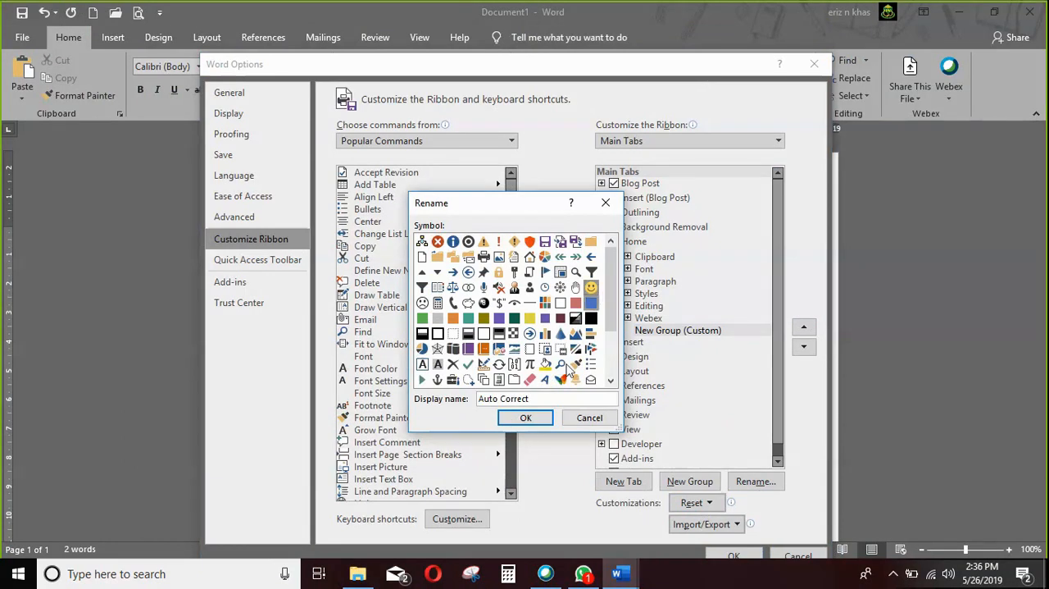
click(528, 418)
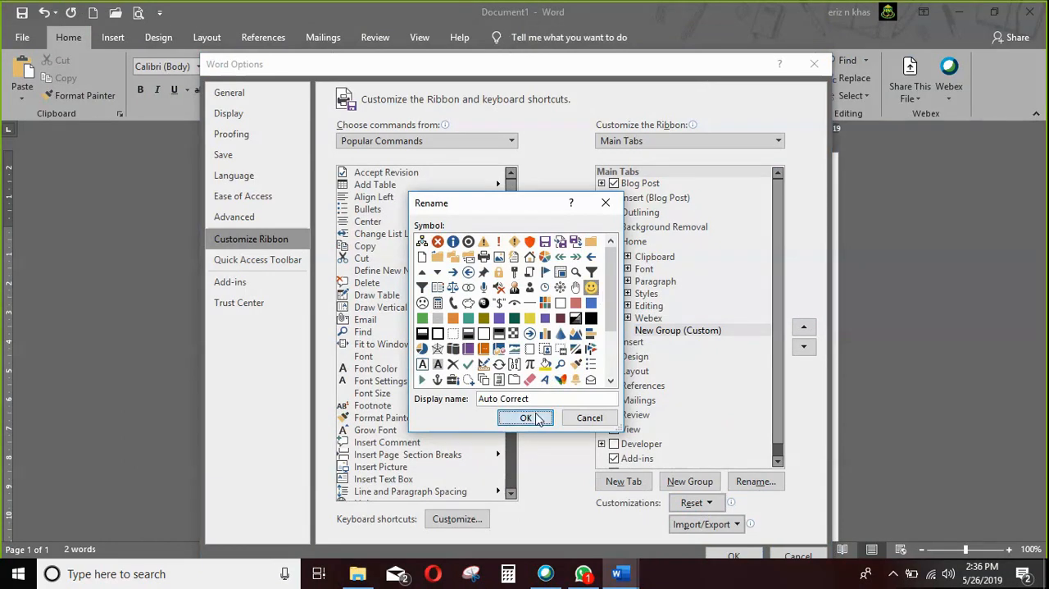
Add the AutoCorrect Options command from All Commands to the custom Auto Correct group and apply the ribbon changes.
click(704, 332)
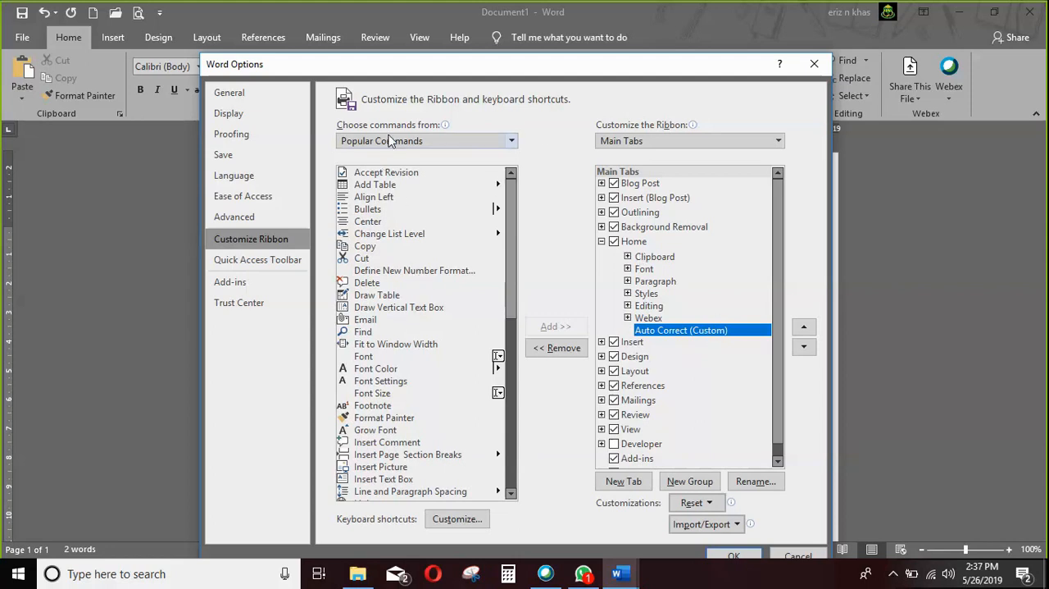
click(507, 143)
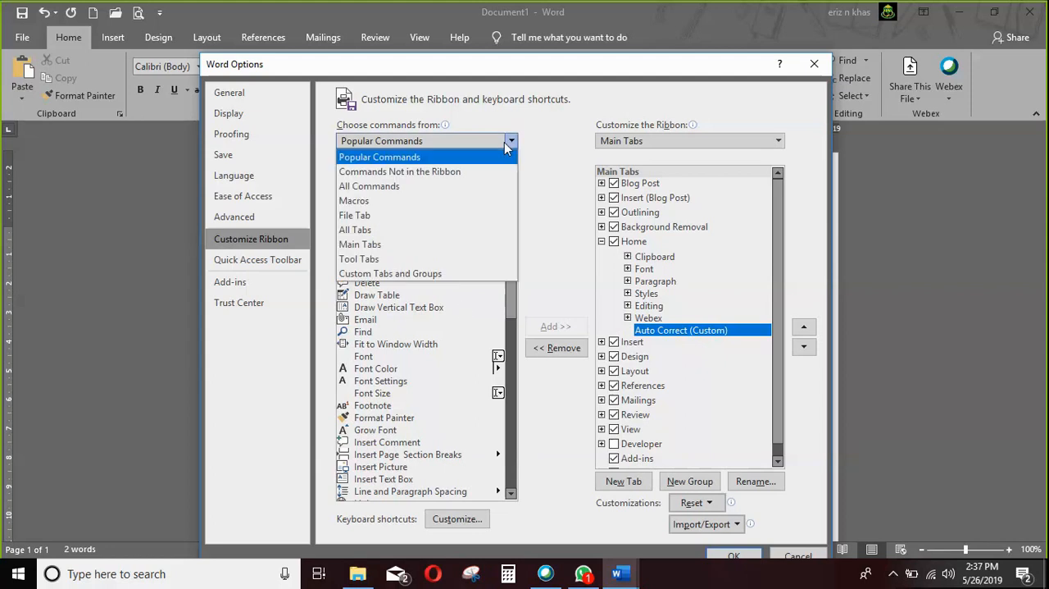
click(472, 187)
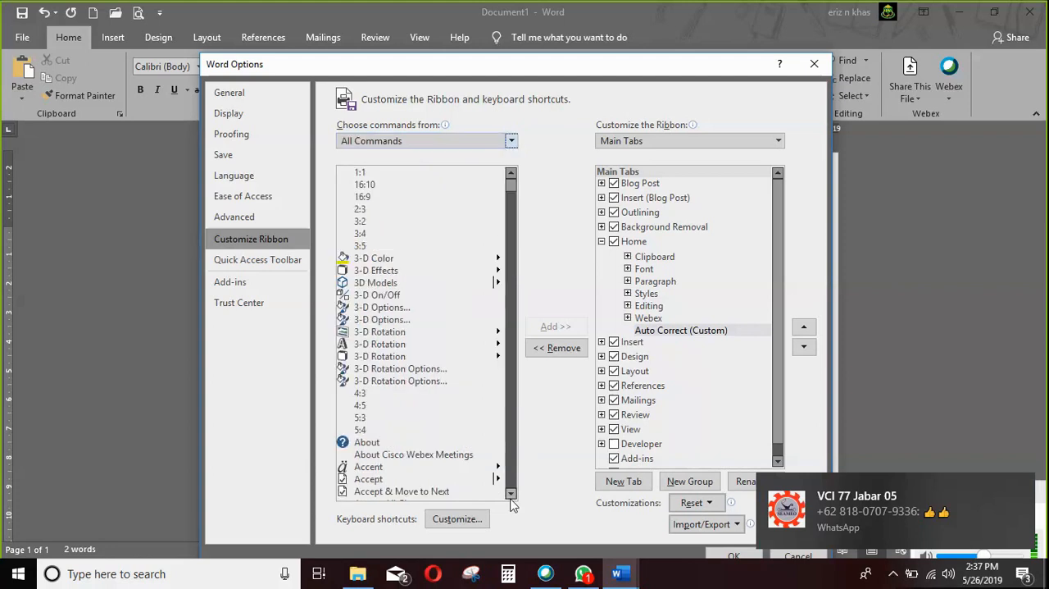
drag(511, 497, 511, 497)
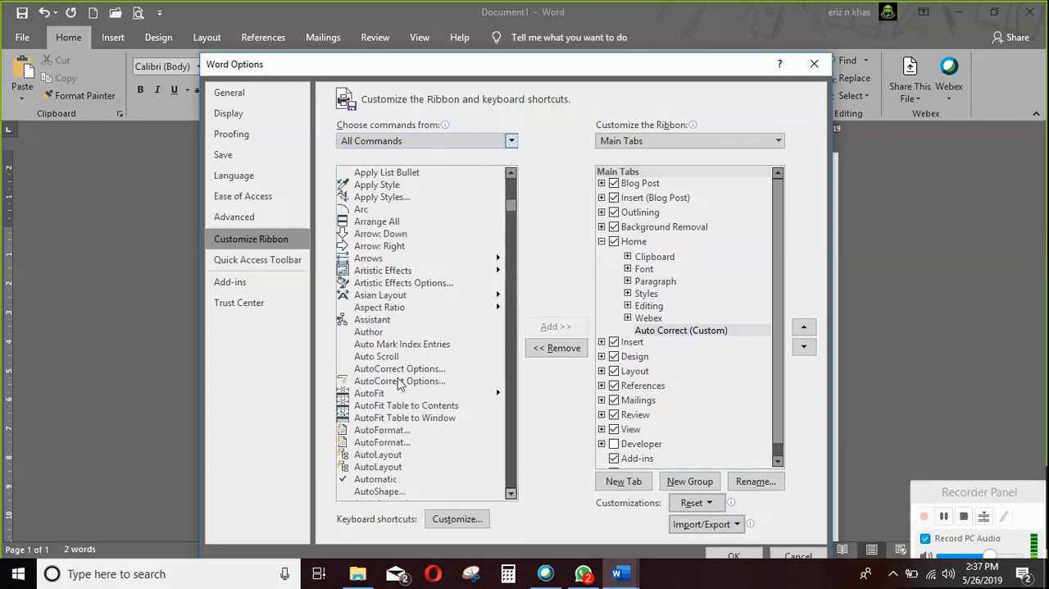
click(373, 381)
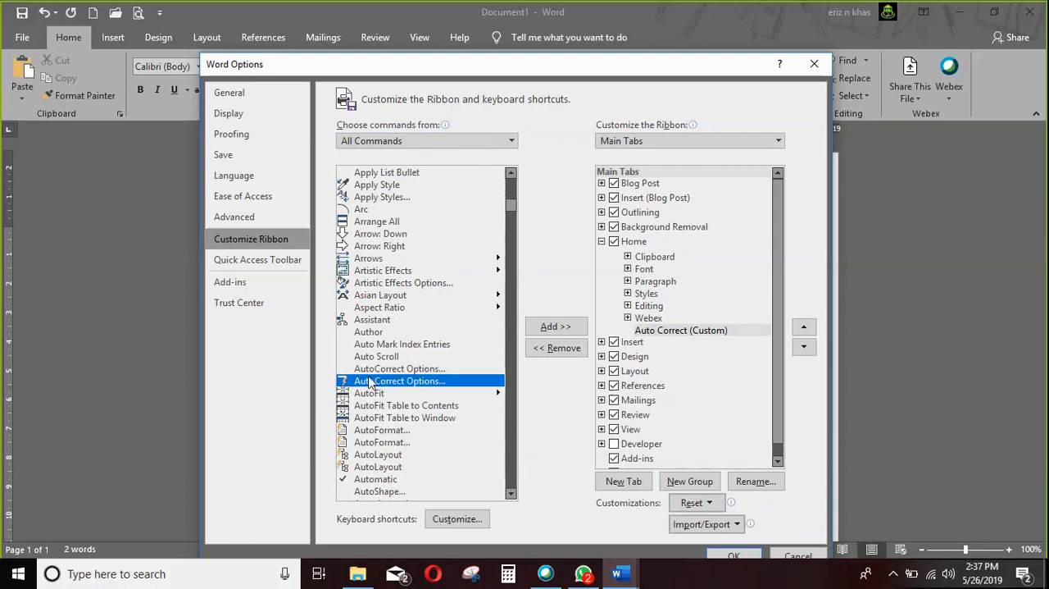
click(558, 327)
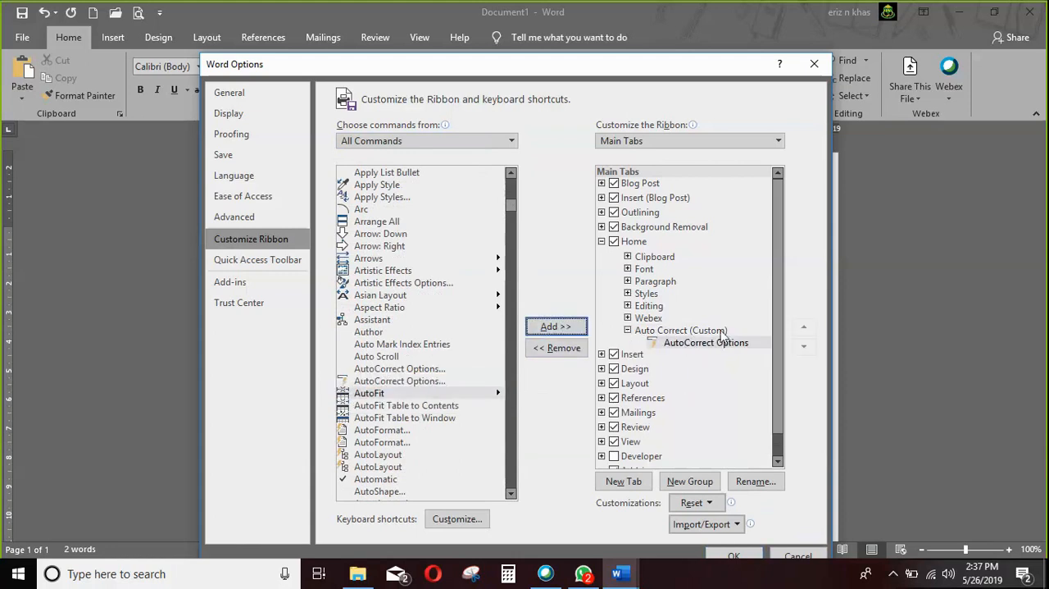
mouse_move(721, 336)
mouse_down()
mouse_move(347, 385)
mouse_move(719, 333)
mouse_up()
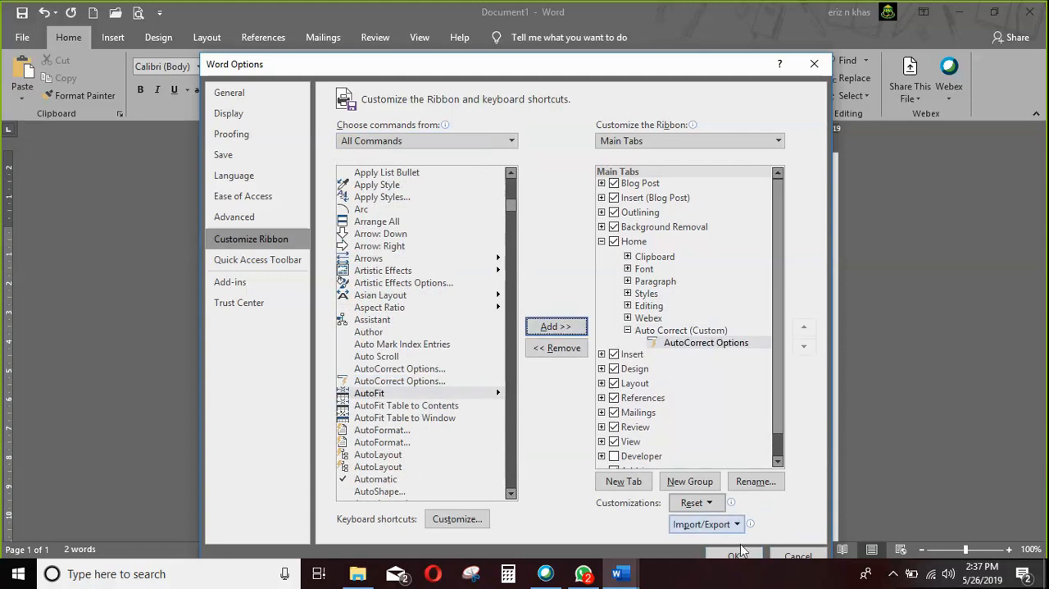
click(742, 556)
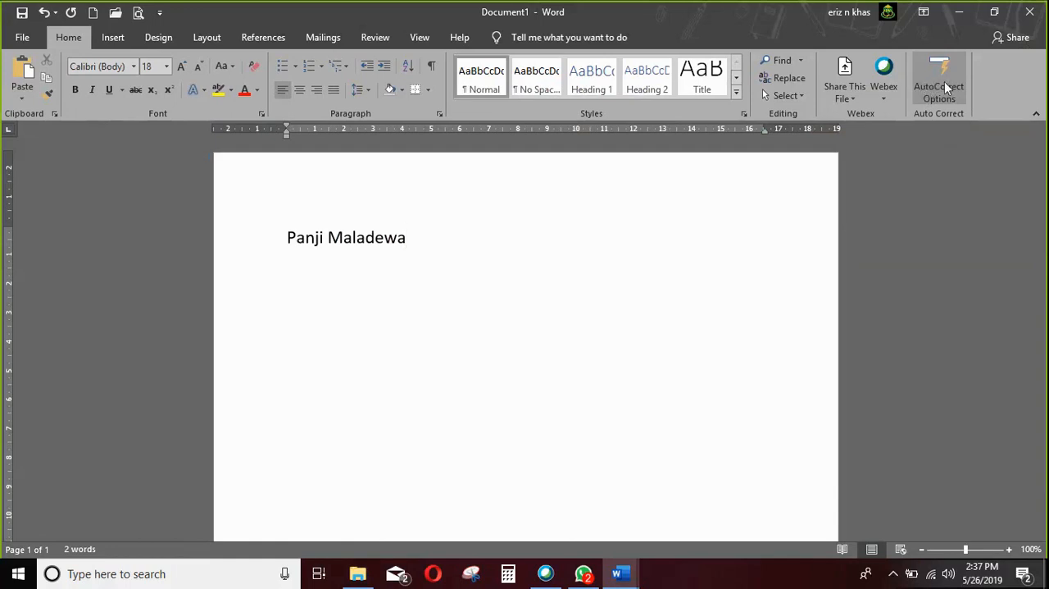
Clear the document text and add an AutoCorrect entry that replaces P with the sample person's full name.
key(ctrl+a)
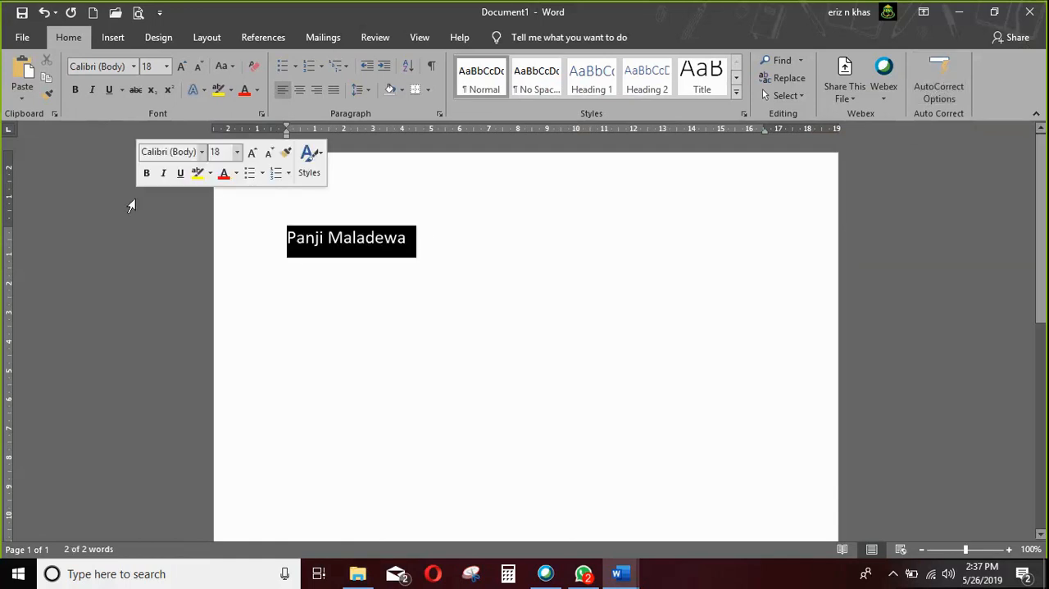
key(Delete)
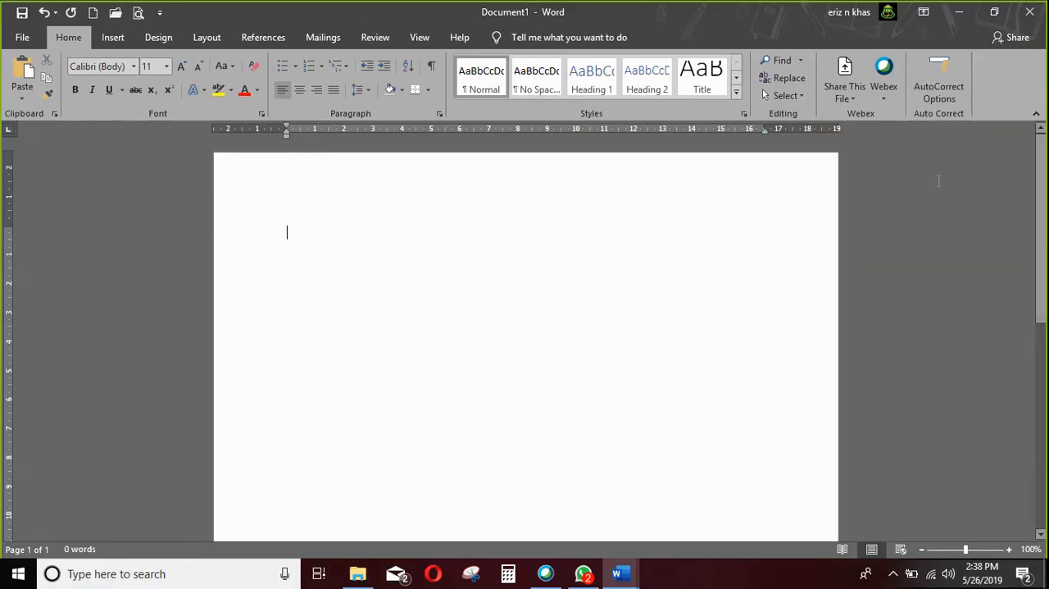
click(942, 82)
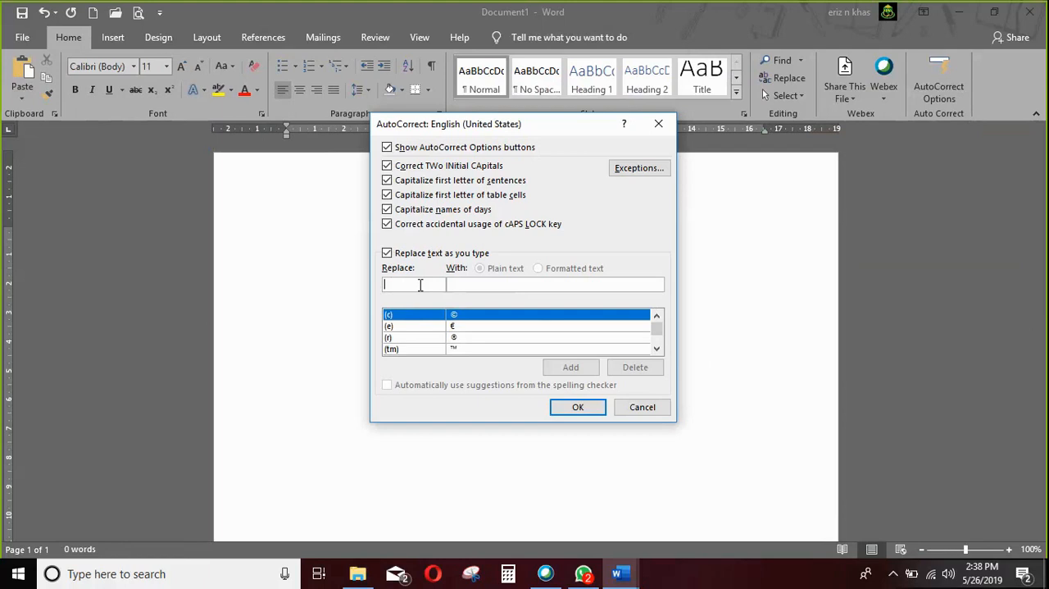
text(P)
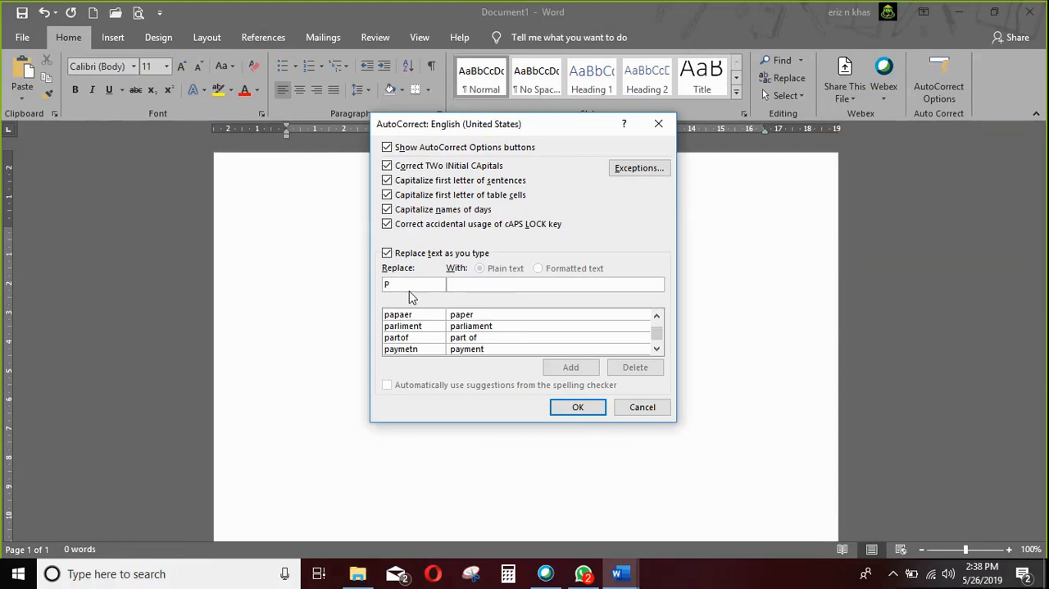
click(462, 284)
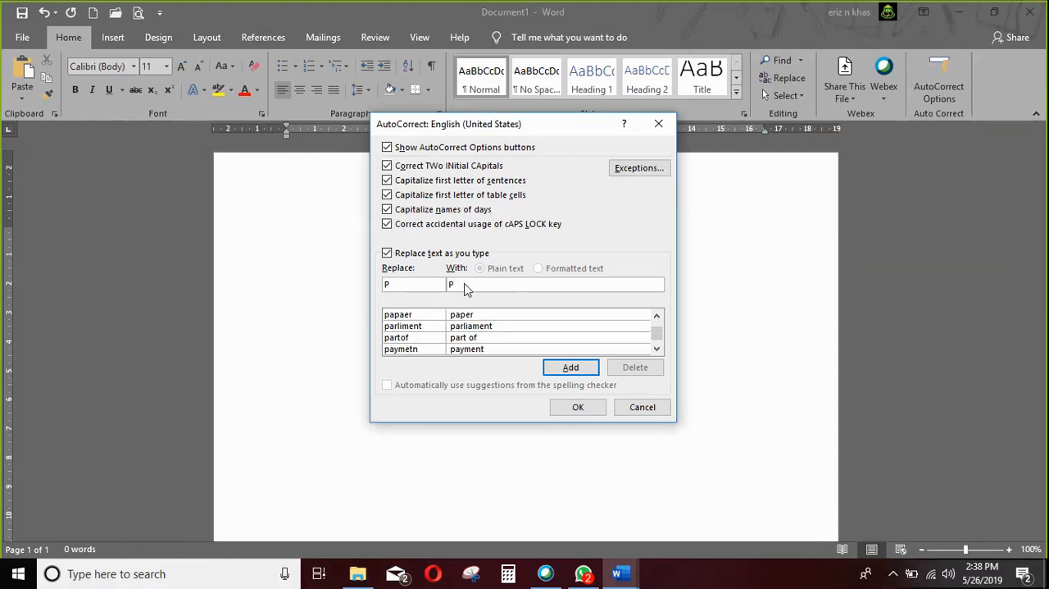
click(576, 366)
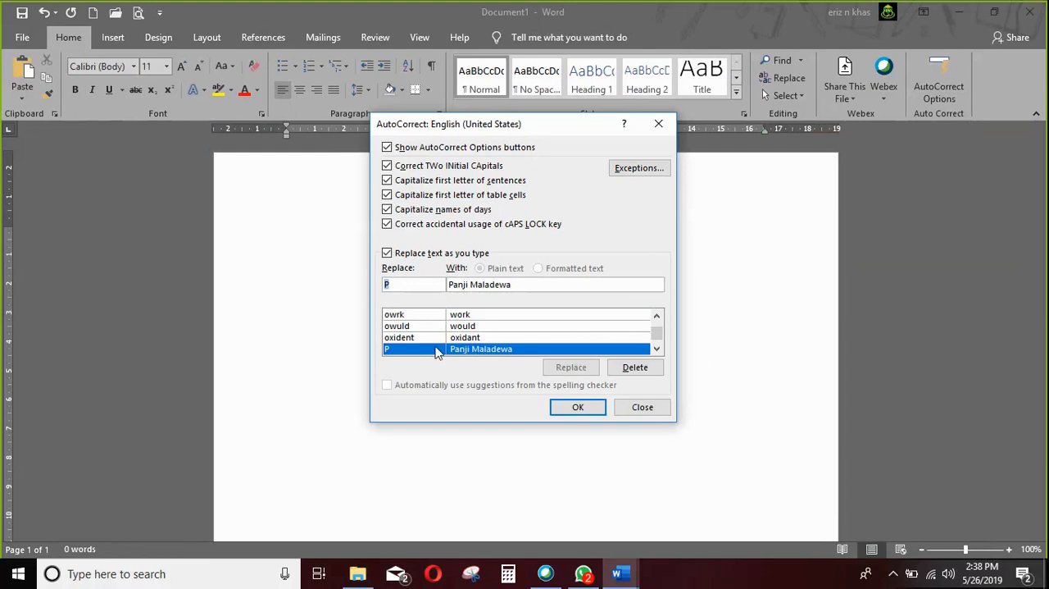
click(576, 407)
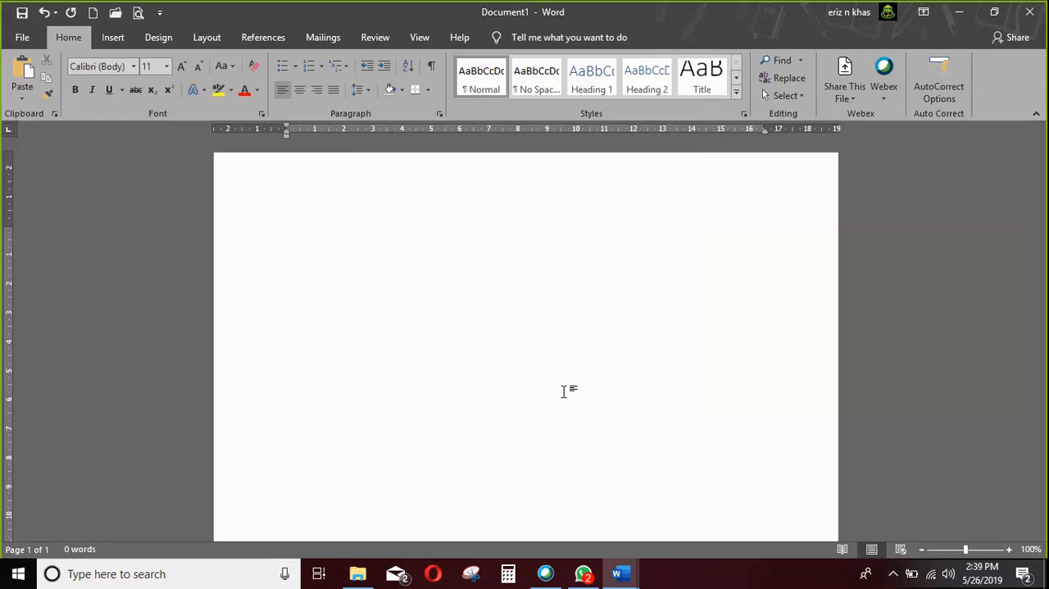
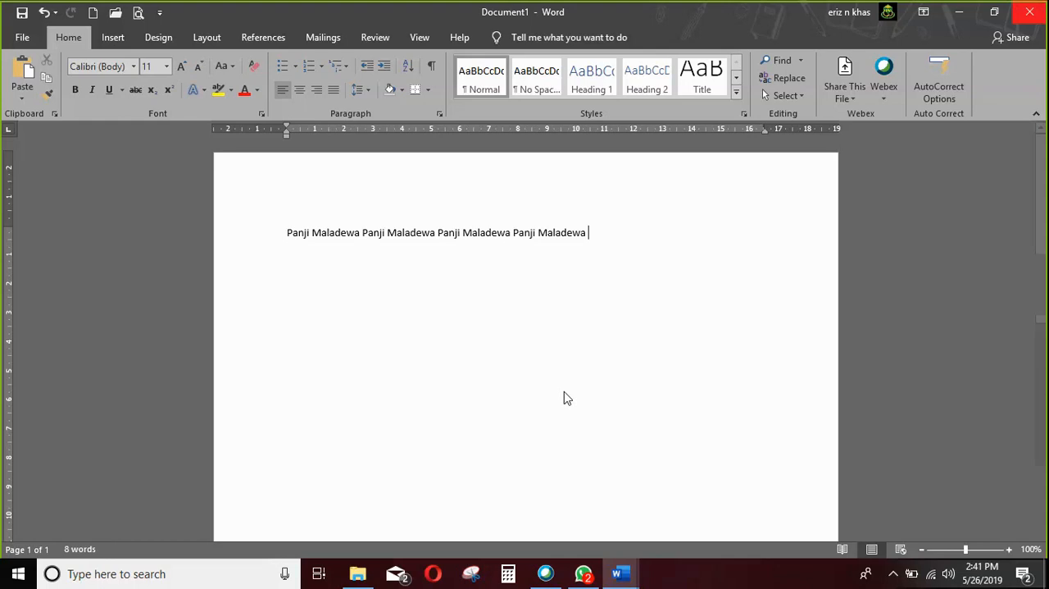
Delete the AutoCorrect entry that replaces P with the sample person's full name and apply the change.
click(935, 84)
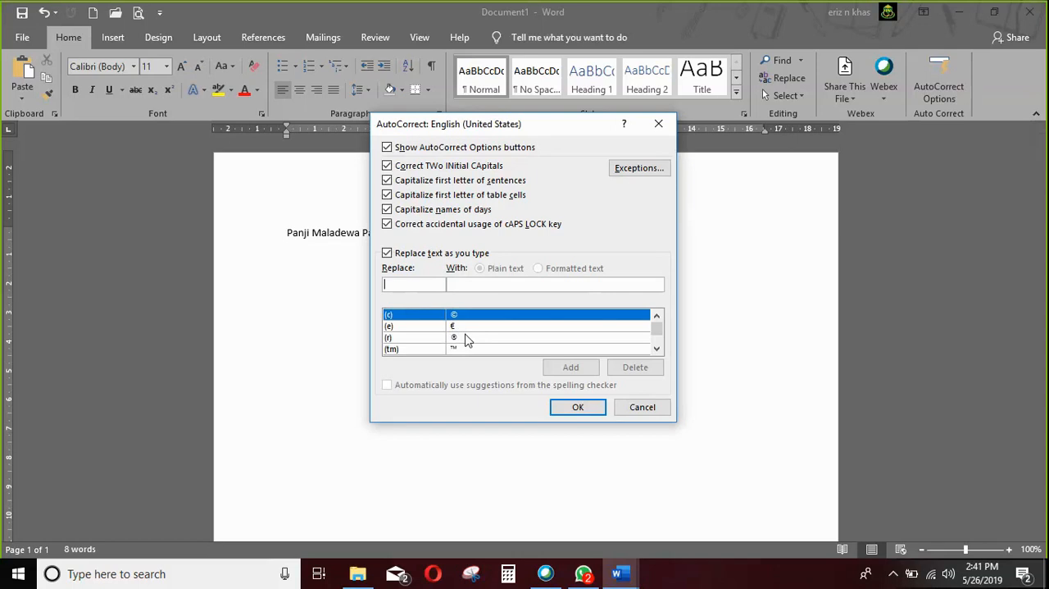
text(P)
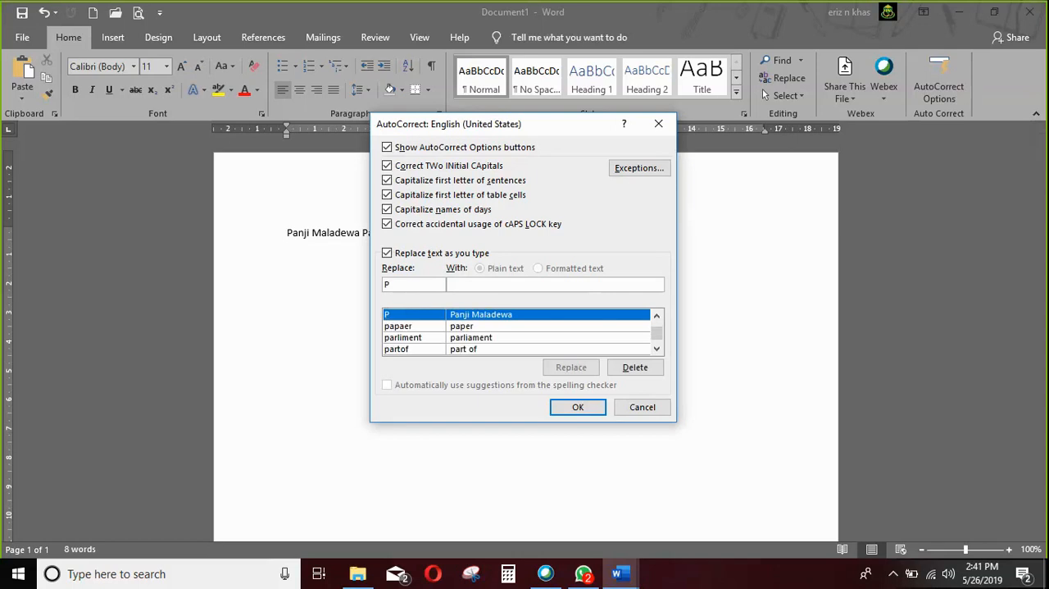
click(459, 286)
click(471, 314)
click(633, 369)
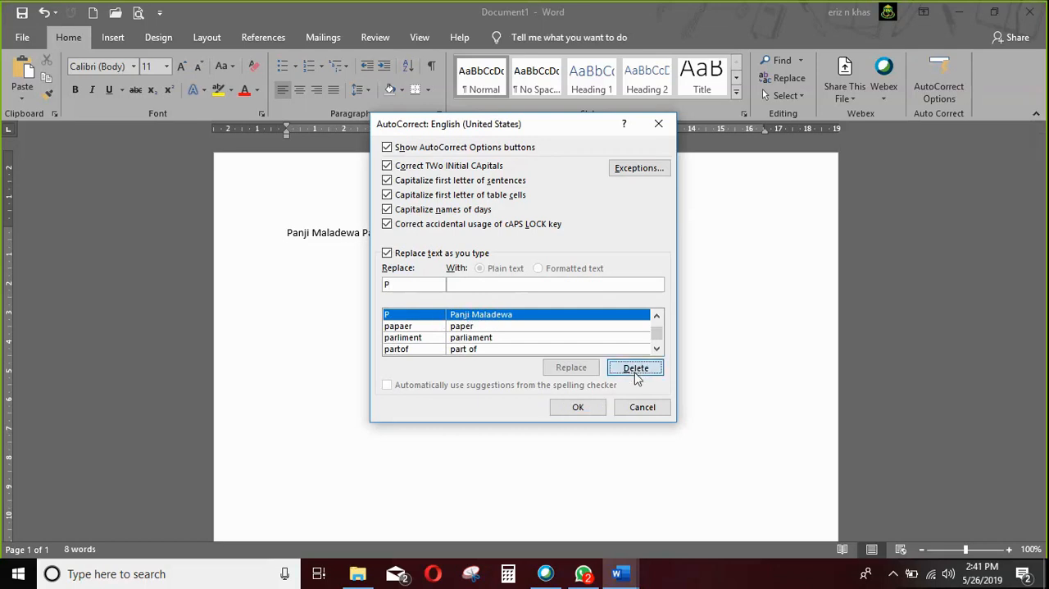
click(585, 409)
Enter P twice with wide spacing on a new line to test that the deleted shortcut no longer applies.
key(Return)
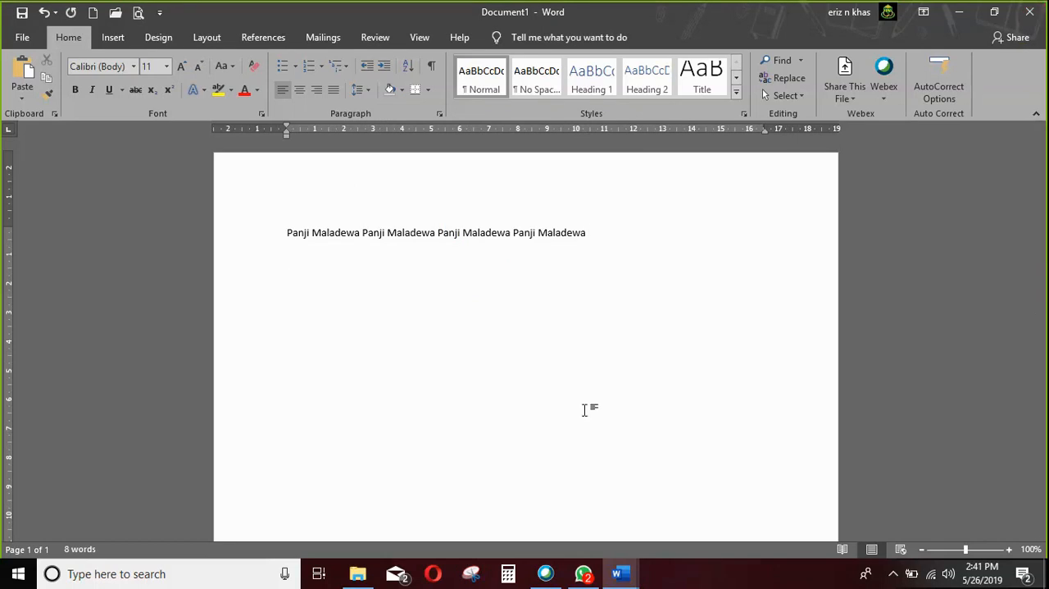
text(P         P)
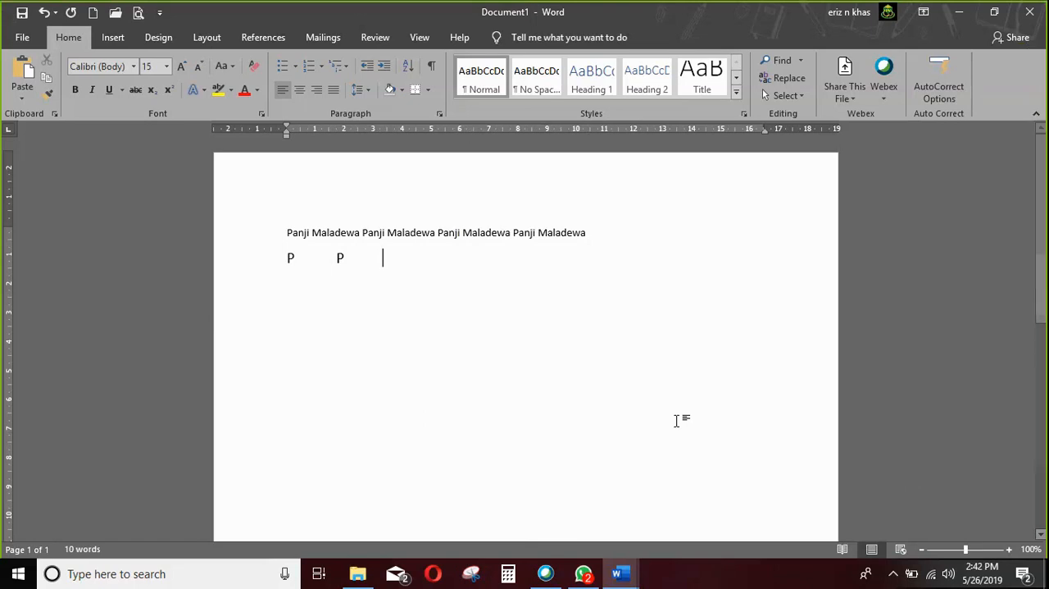
key(Tab)
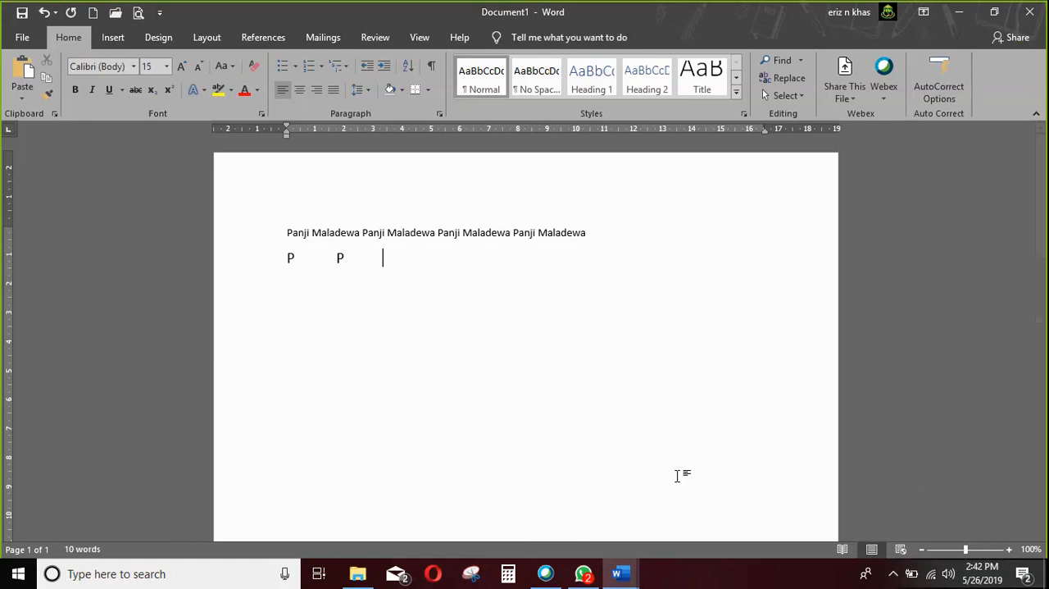
Close the AutoCorrect practice document and create a new blank document.
click(1029, 11)
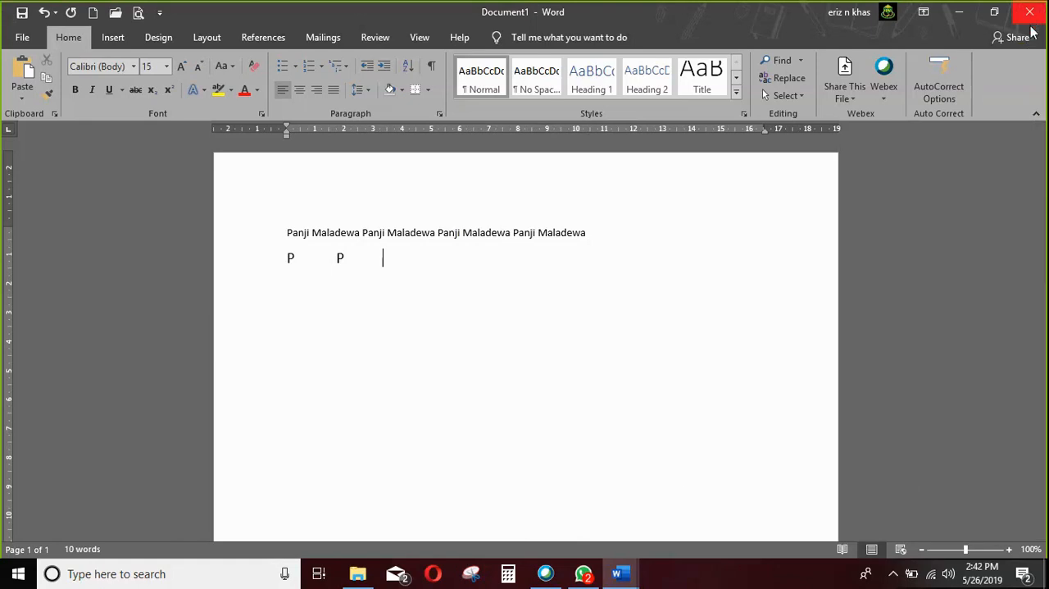
click(533, 319)
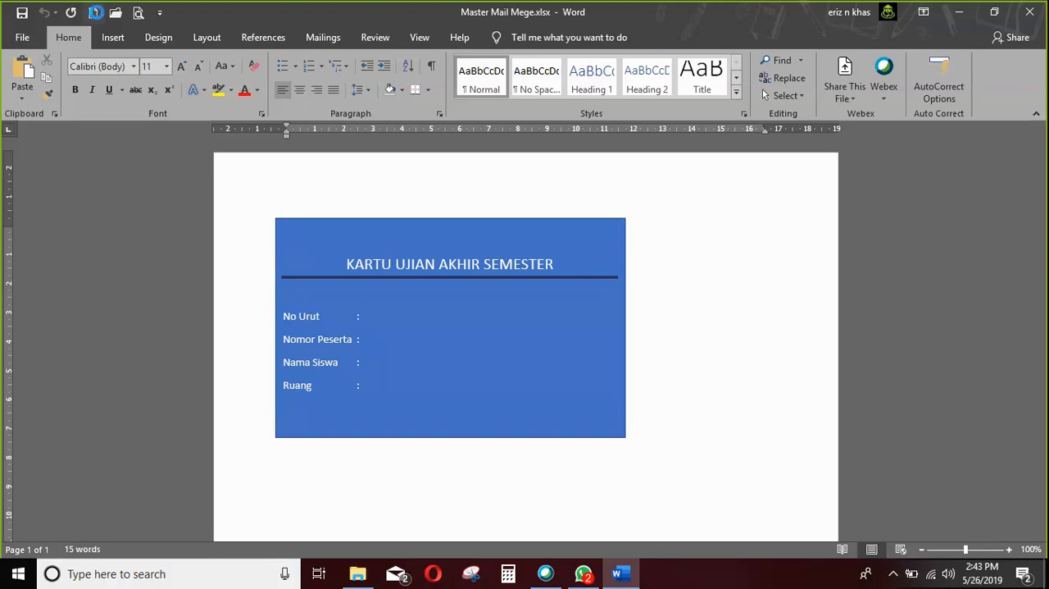
click(95, 13)
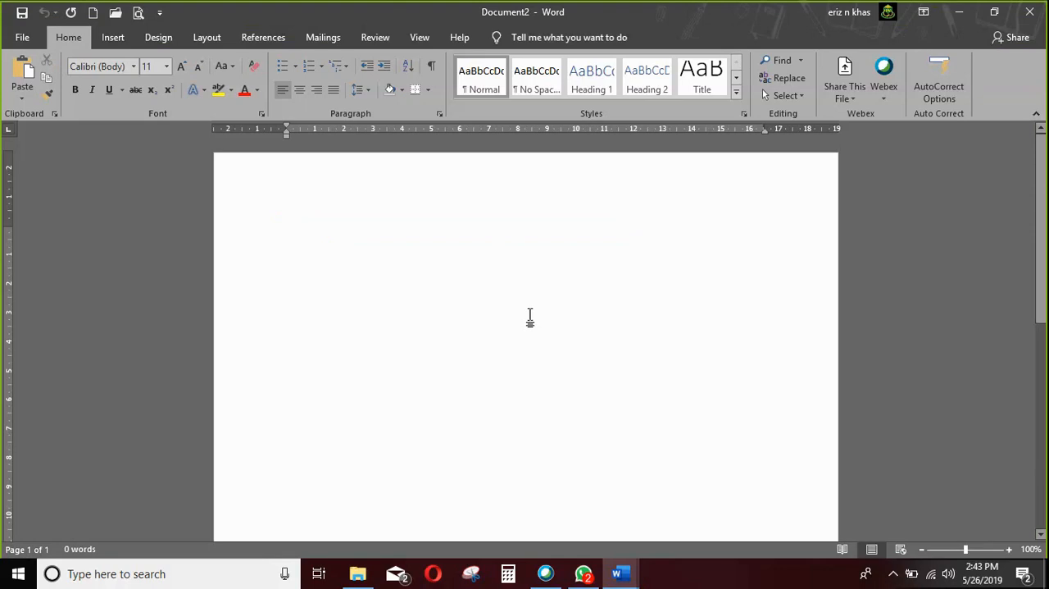
Write the letter address block with "Kepada Yth.", an empty line and "Di" below it.
text(Kepada YTh)
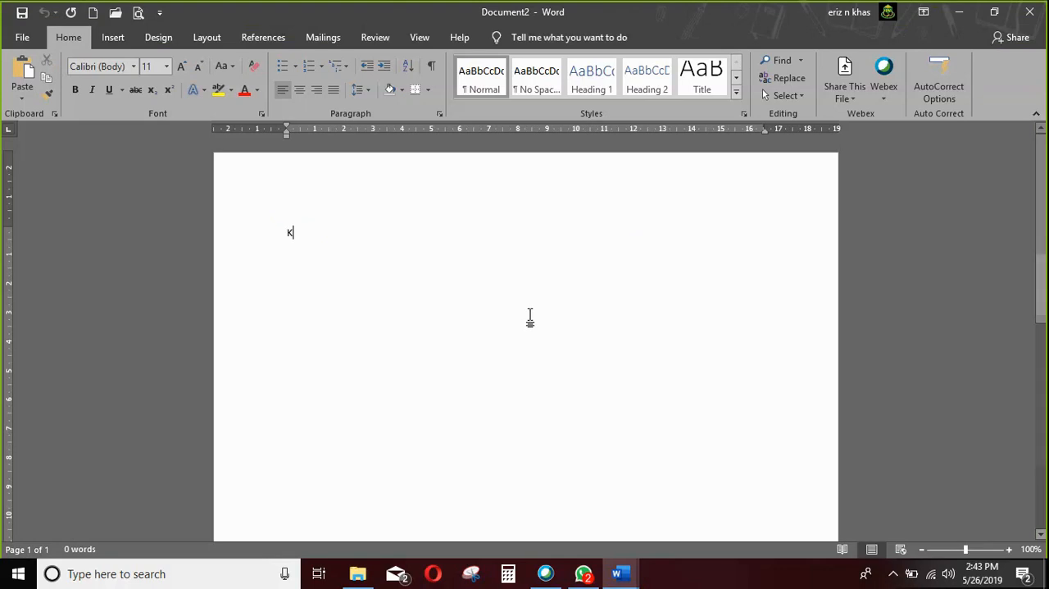
key(BackSpace)
key(BackSpace)
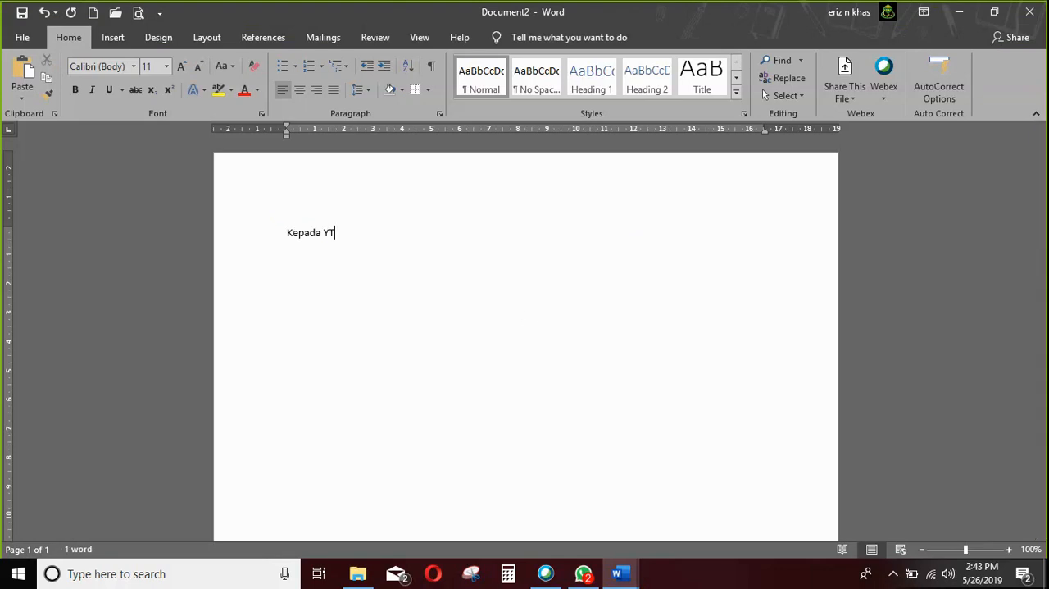
text(th.)
key(Return)
text(Di)
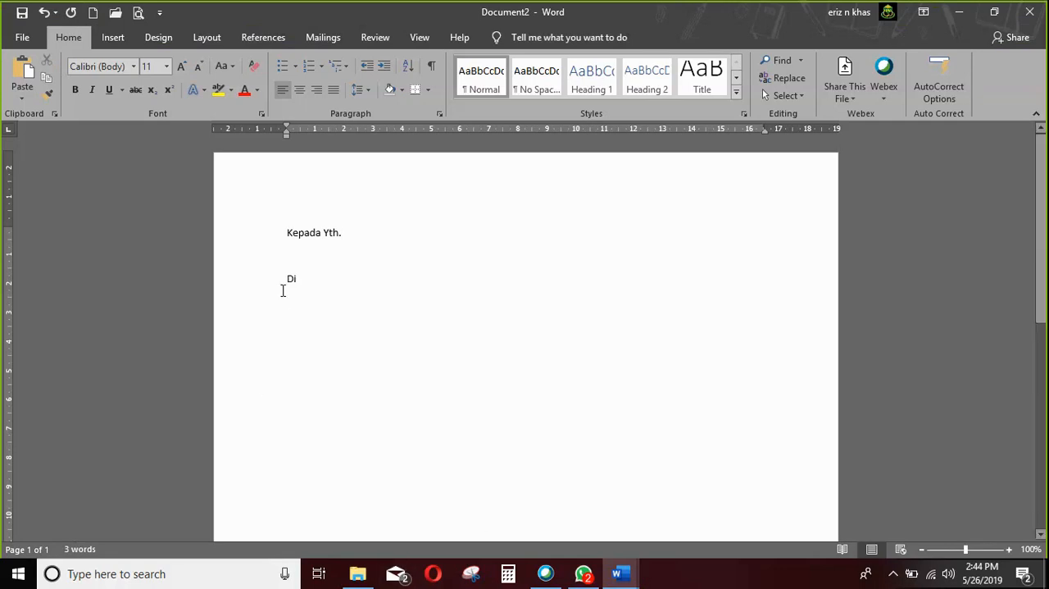
Enlarge all the address block text to 14 pt and place the cursor after "Di".
key(ctrl+a)
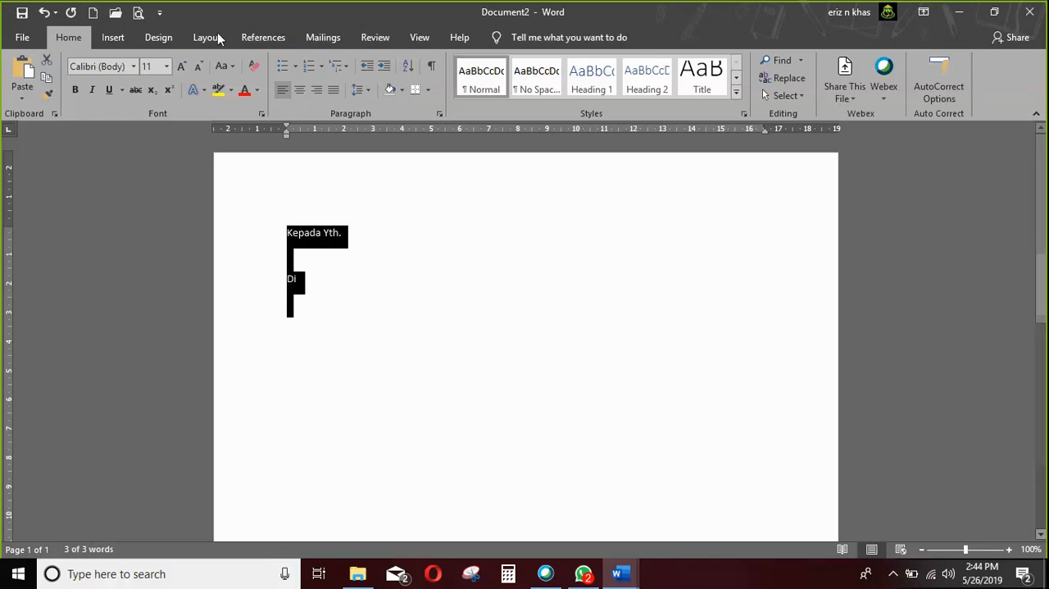
click(183, 68)
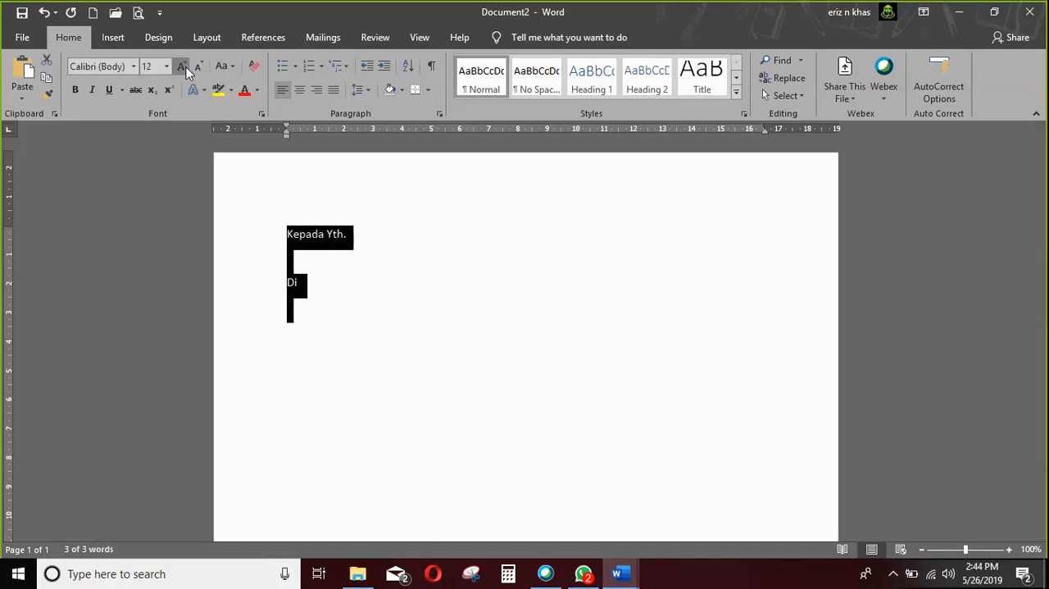
click(183, 67)
click(385, 386)
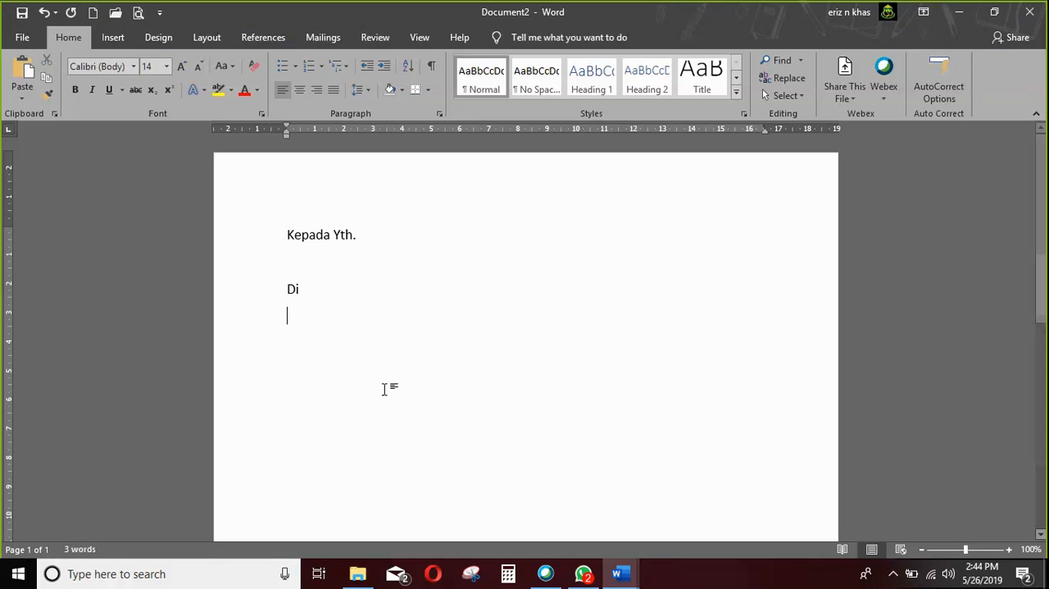
click(343, 259)
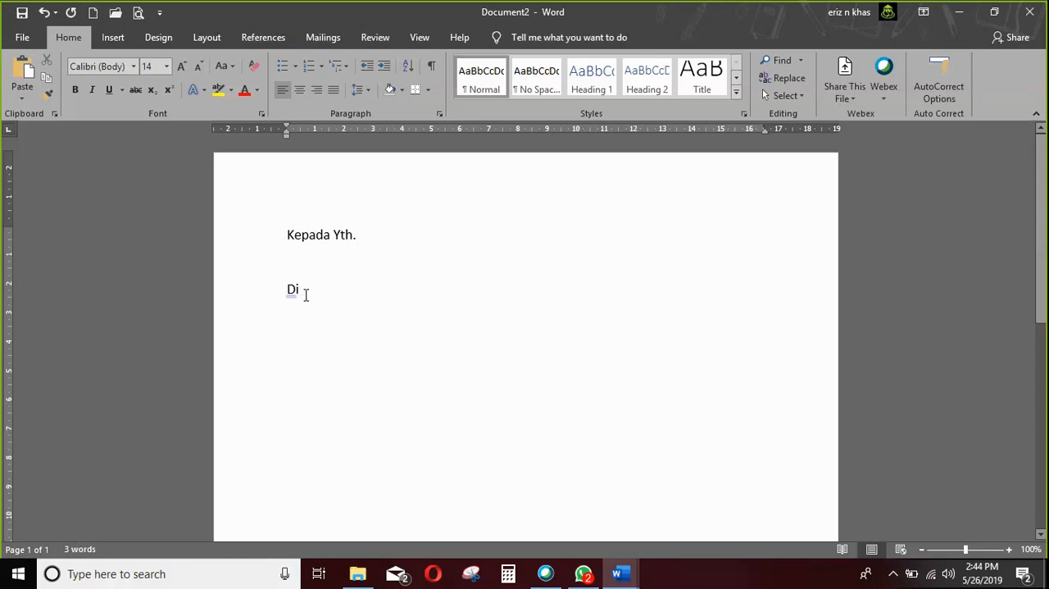
click(354, 288)
View the open Master Mail Mege.xlsx document and minimise it to return to the letter.
mouse_move(619, 573)
click(561, 516)
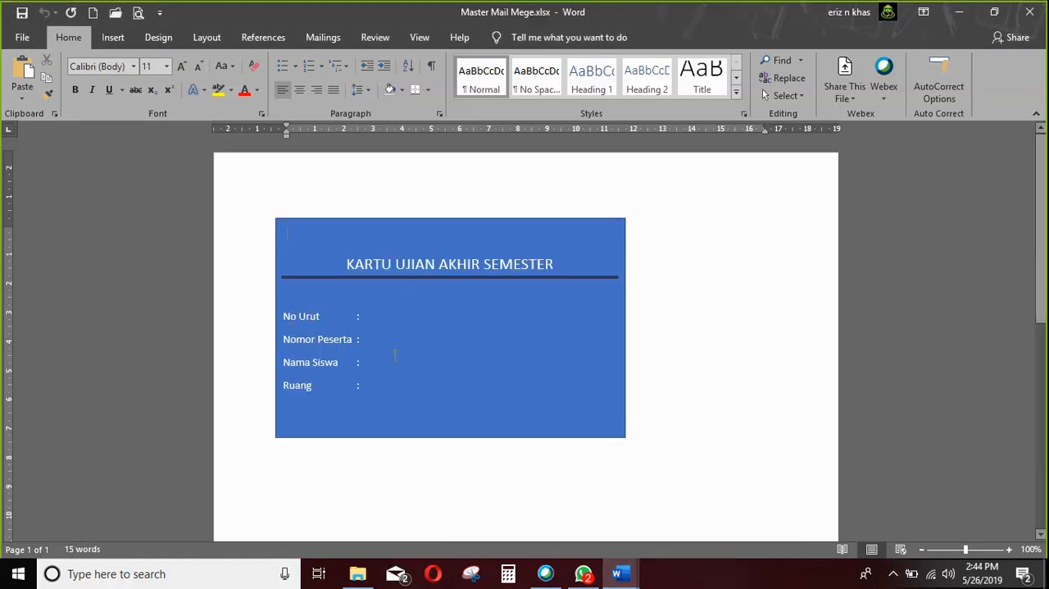
click(959, 12)
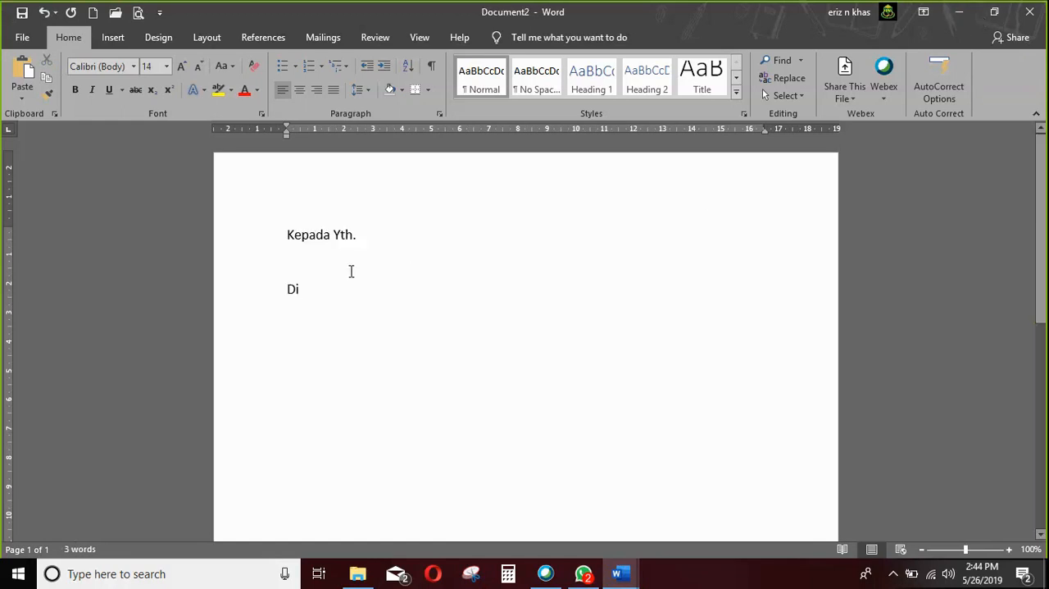
Start a letter mail merge with a newly typed recipient list and move the New Address List dialog clear of the letter text.
click(312, 39)
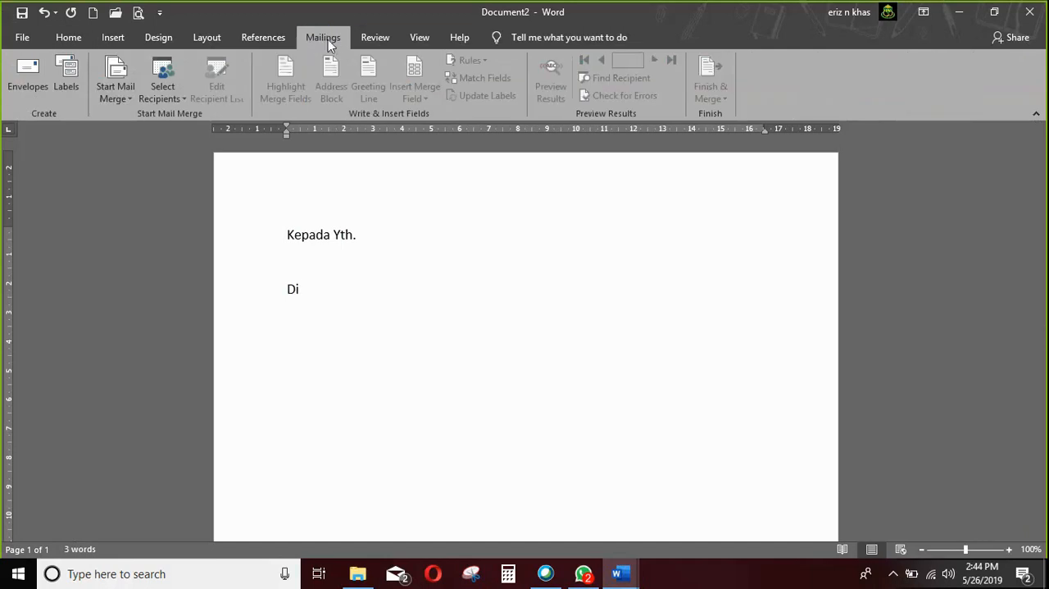
click(131, 102)
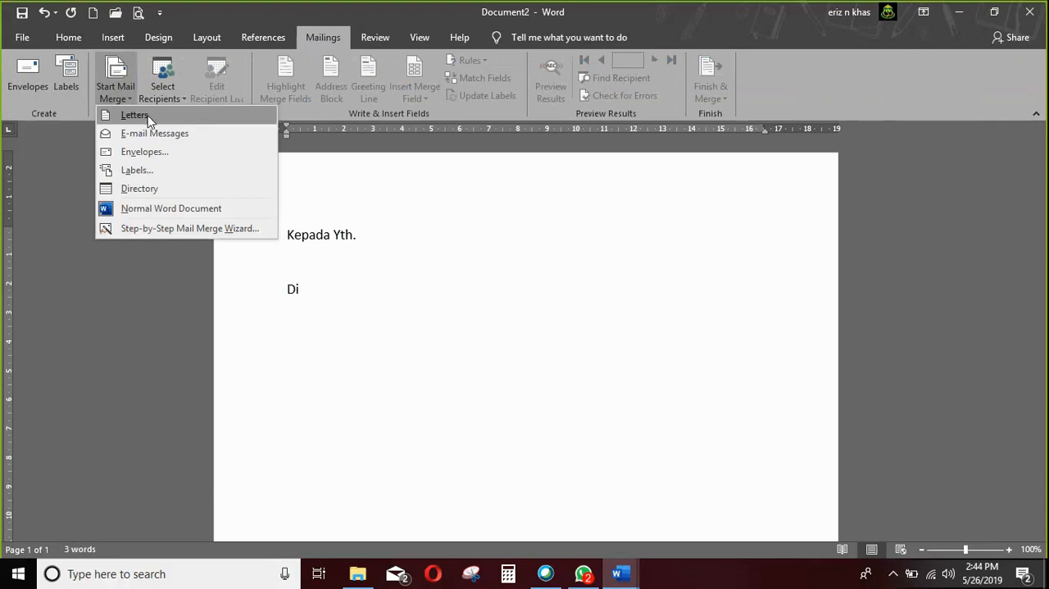
click(132, 105)
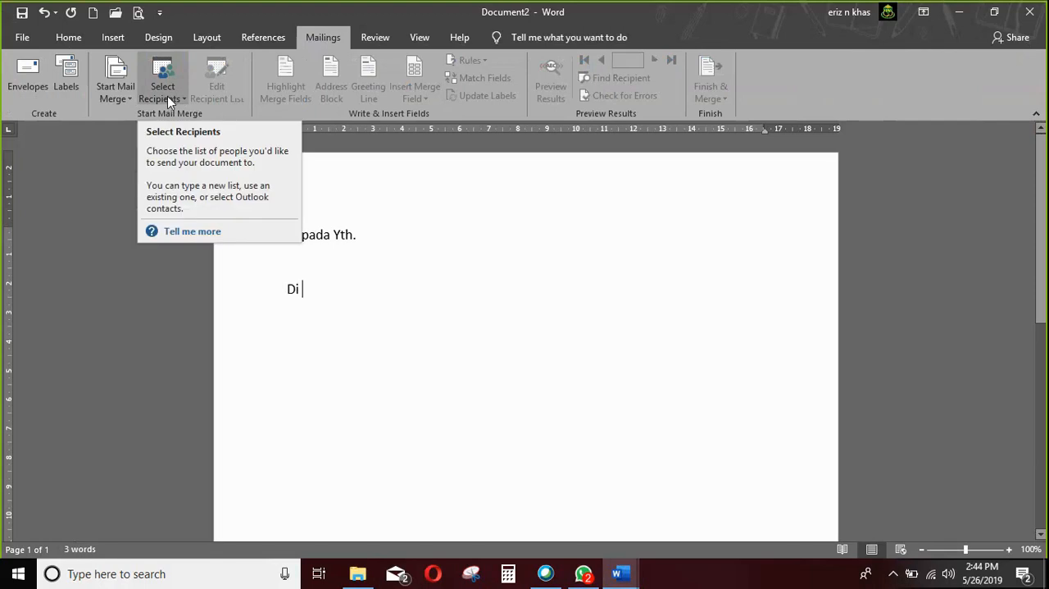
click(167, 96)
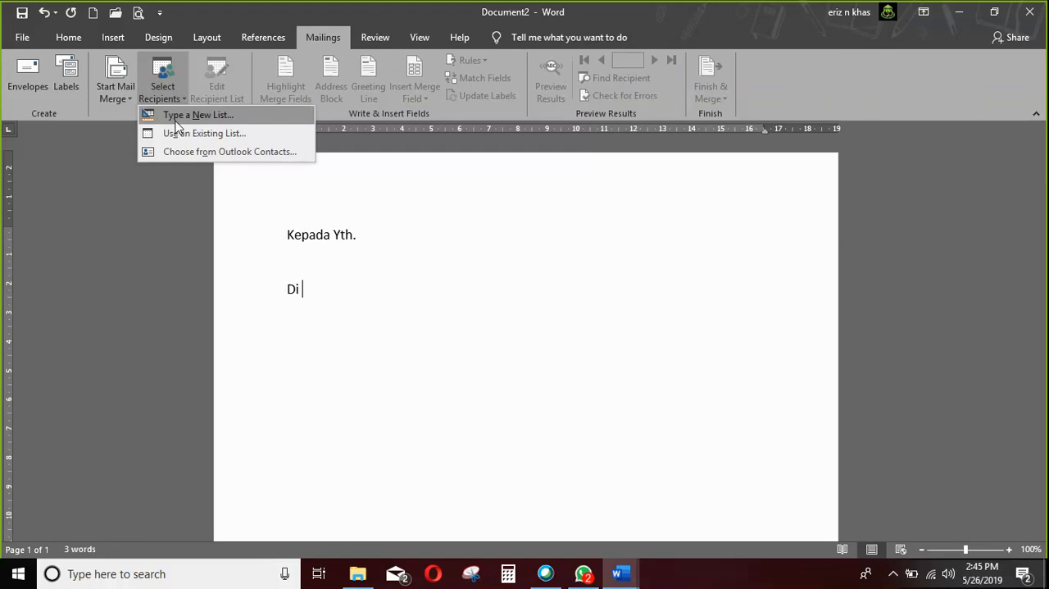
click(252, 119)
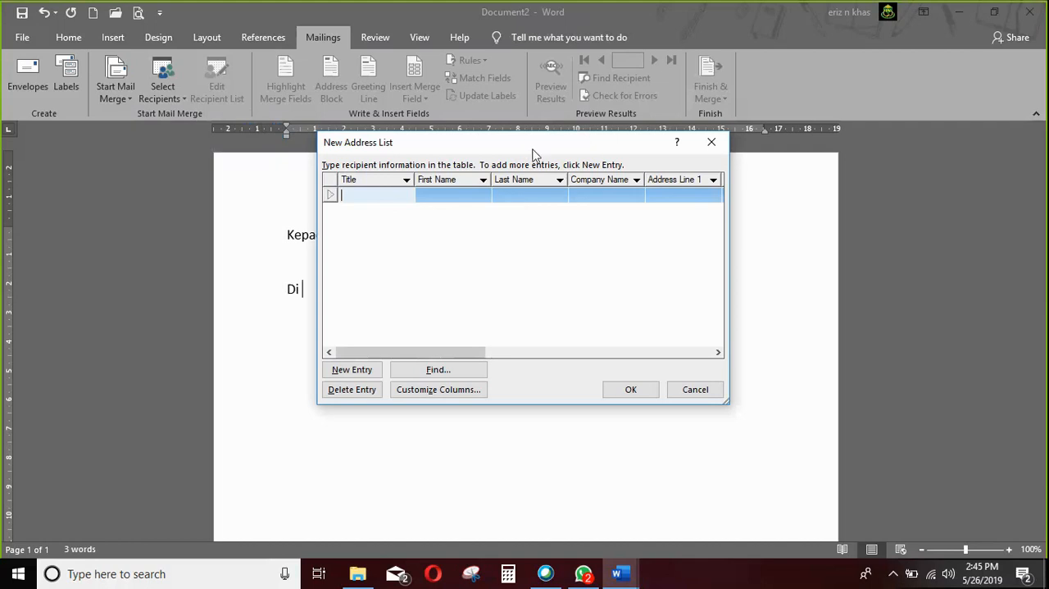
drag(522, 140, 603, 182)
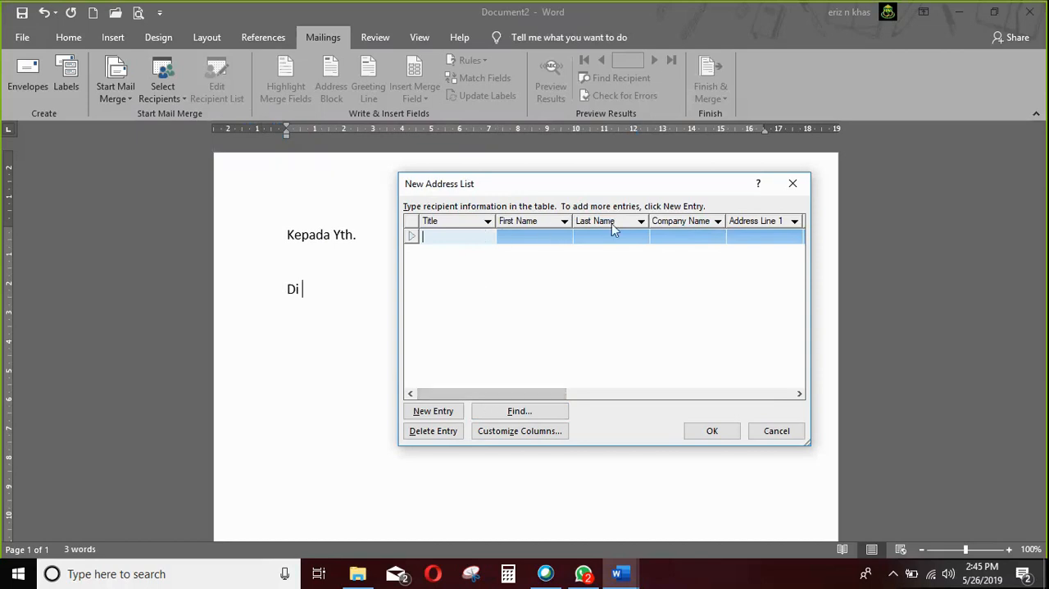
drag(562, 395, 517, 372)
Customize the address list columns by deleting every field from Title through Home Phone.
click(518, 432)
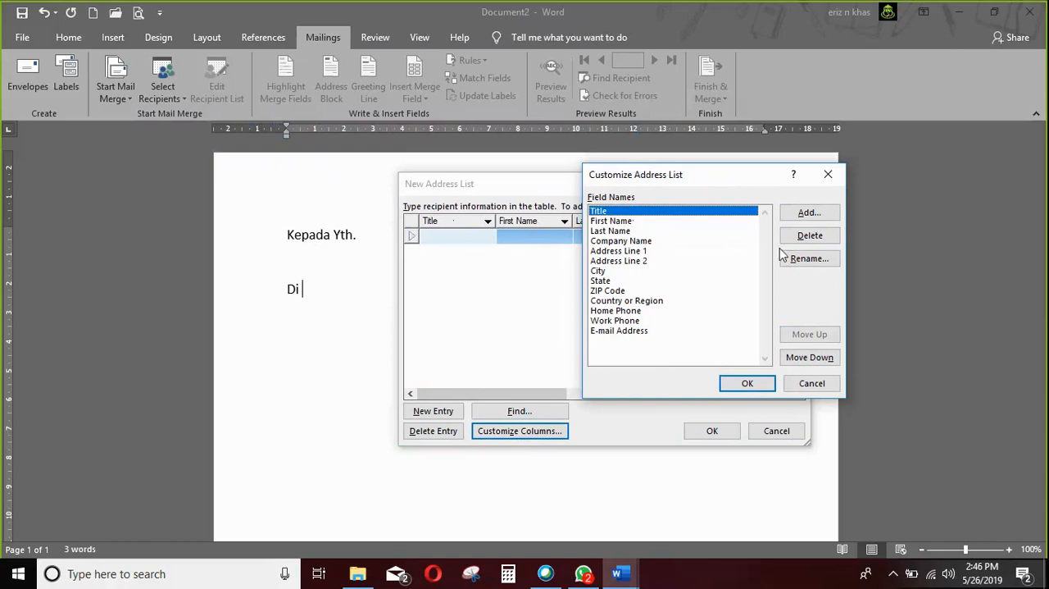
click(809, 236)
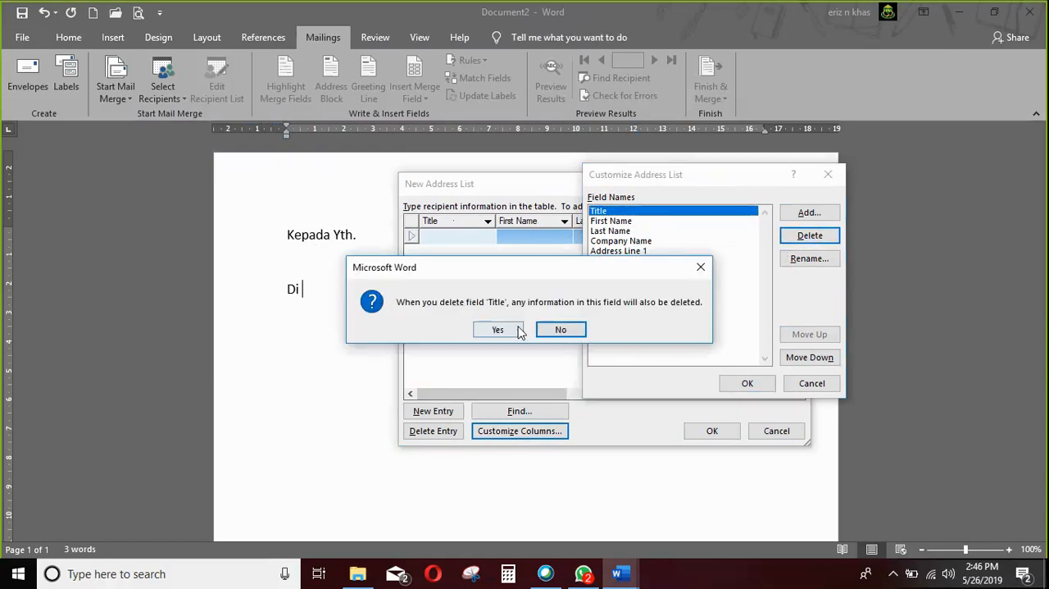
click(497, 329)
click(817, 240)
click(497, 328)
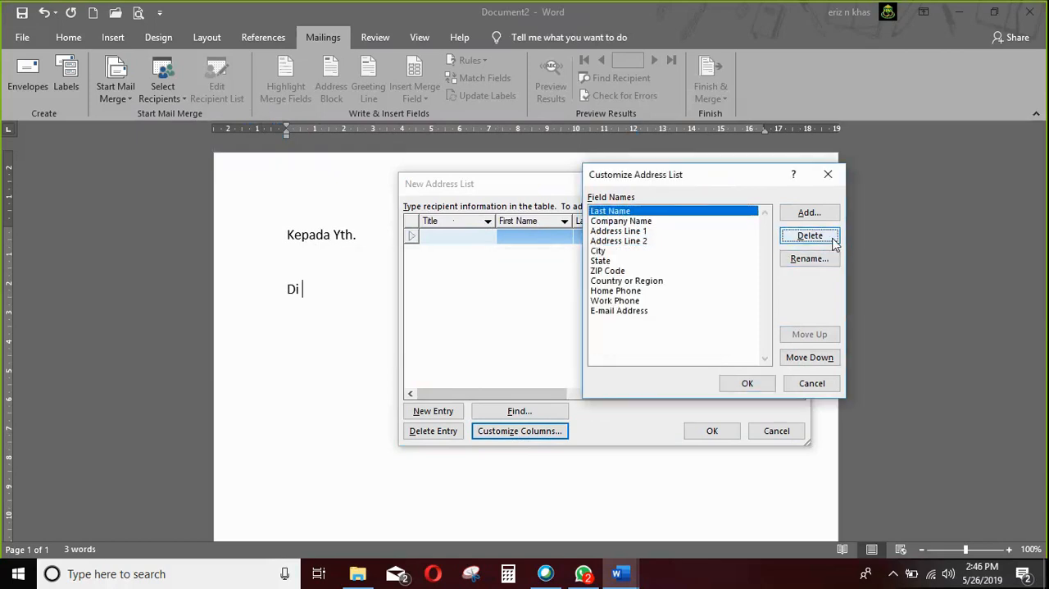
click(818, 238)
click(508, 330)
click(810, 236)
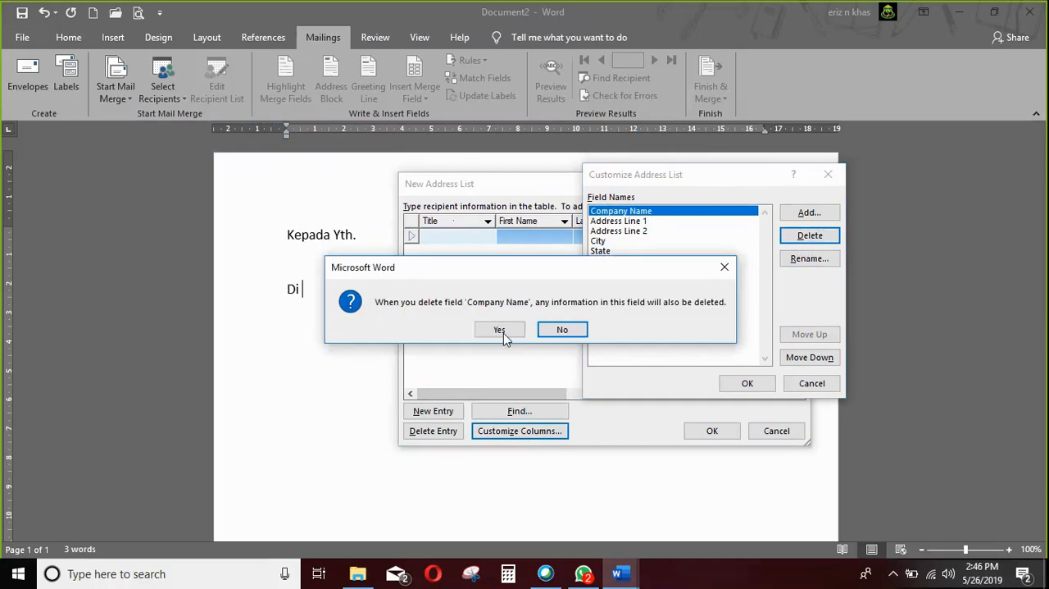
click(499, 329)
click(810, 236)
click(500, 329)
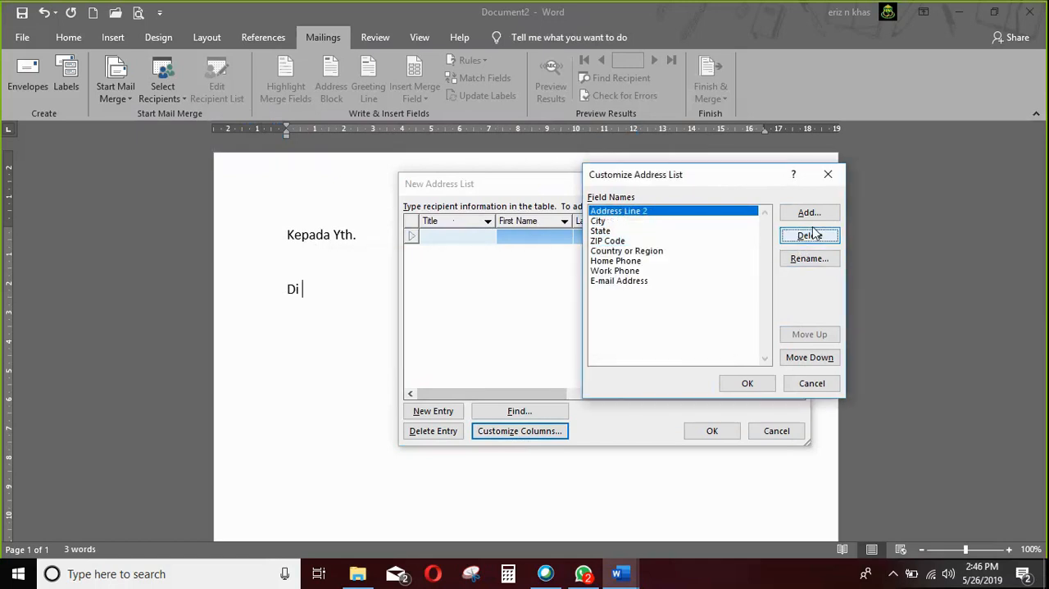
click(812, 234)
click(498, 329)
click(810, 236)
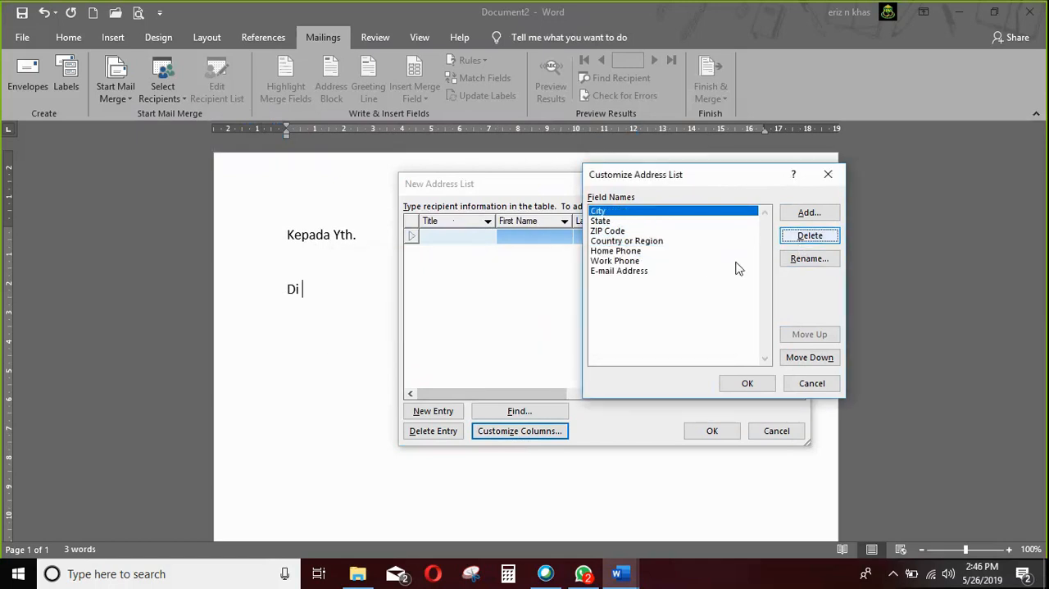
click(497, 328)
click(810, 236)
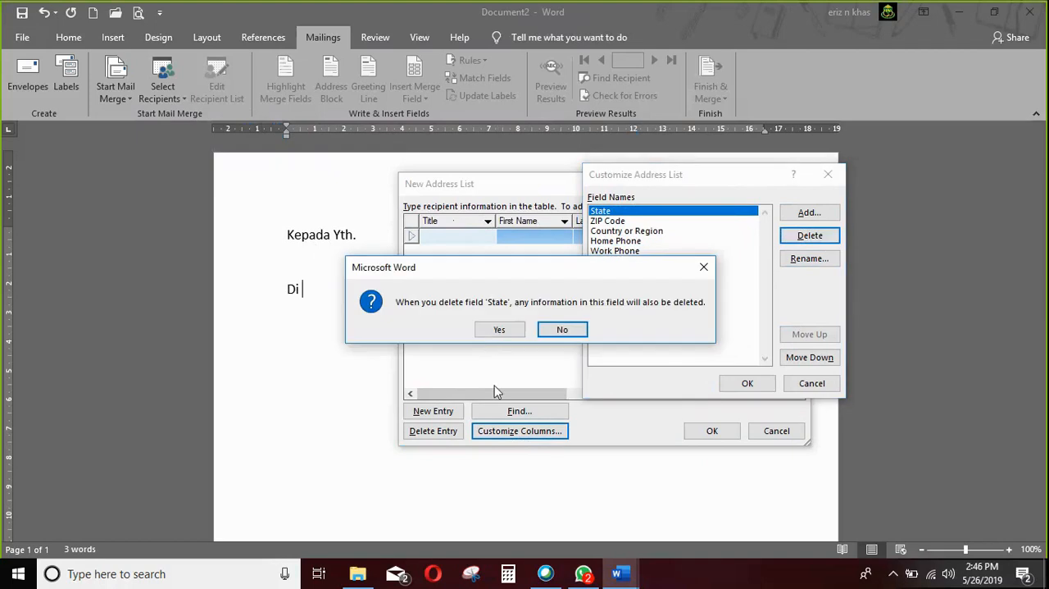
click(499, 330)
click(810, 236)
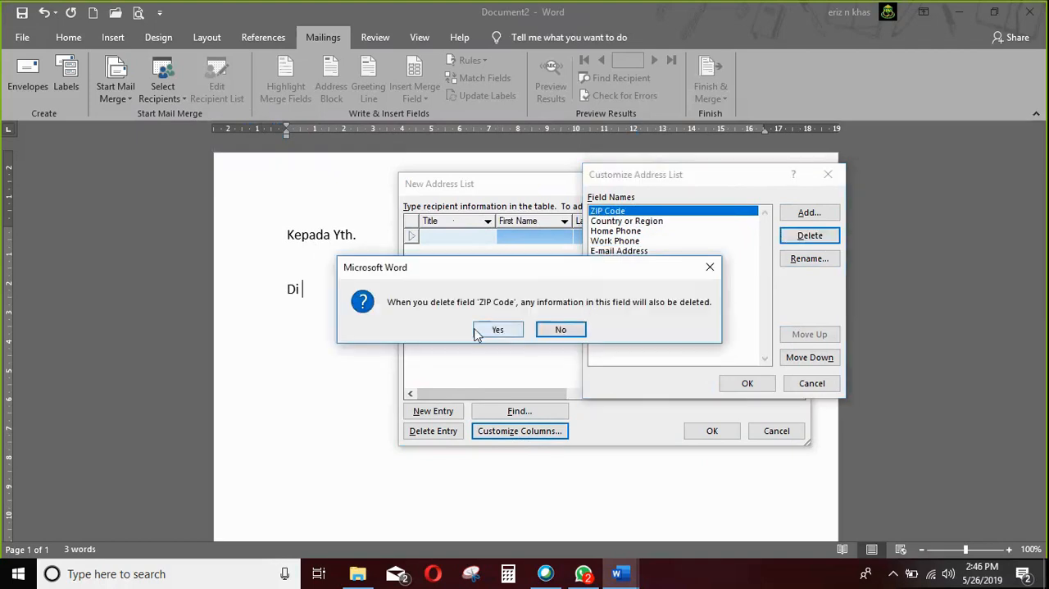
click(497, 330)
click(810, 236)
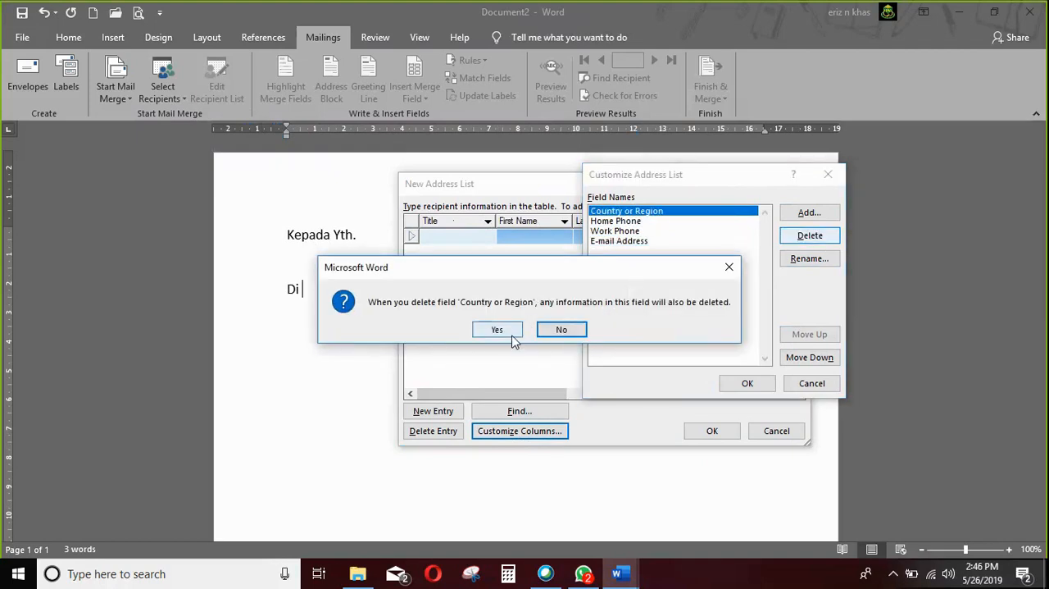
click(498, 330)
click(810, 236)
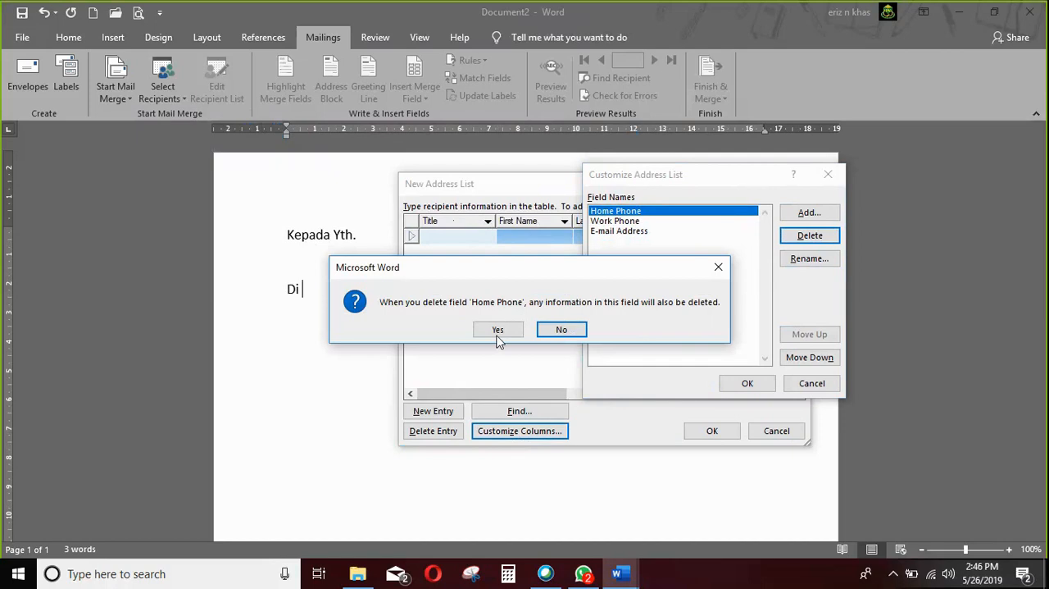
click(497, 329)
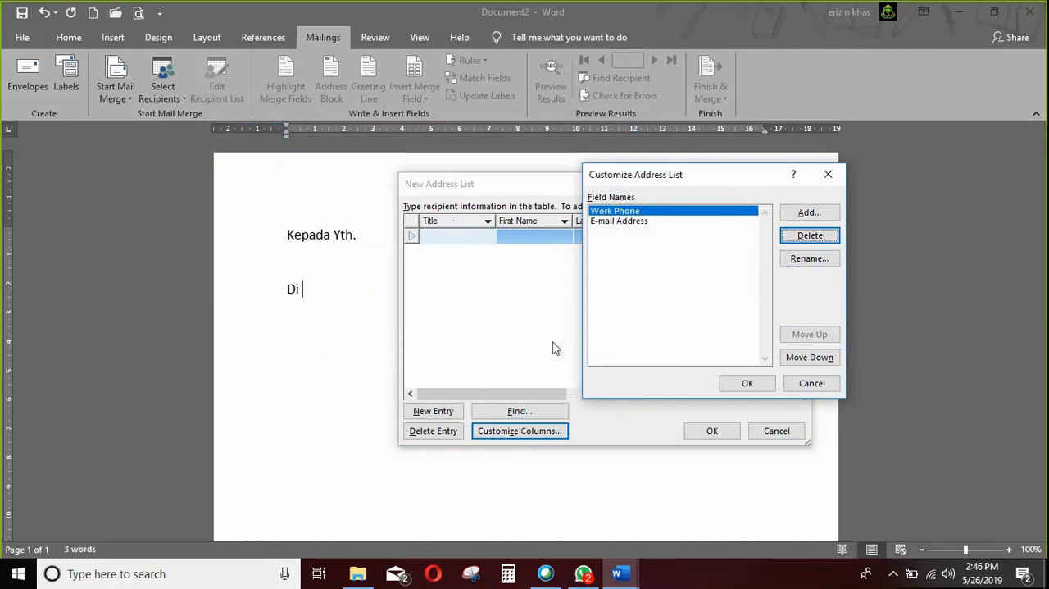
Rename the Work Phone field to Nama and the E-mail Address field to Alamat, and apply the customized columns.
click(788, 261)
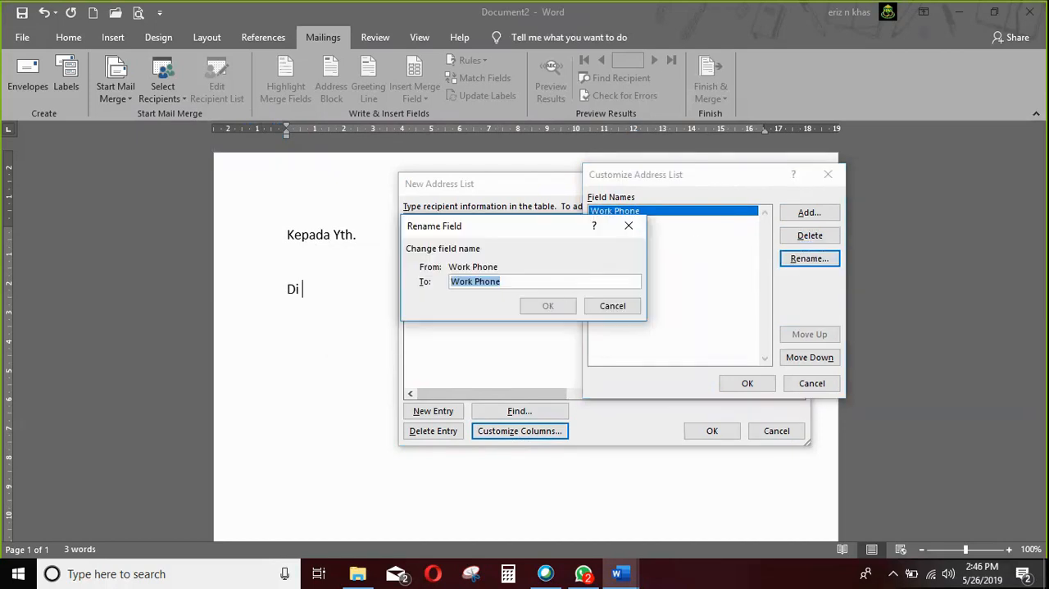
text(Nama)
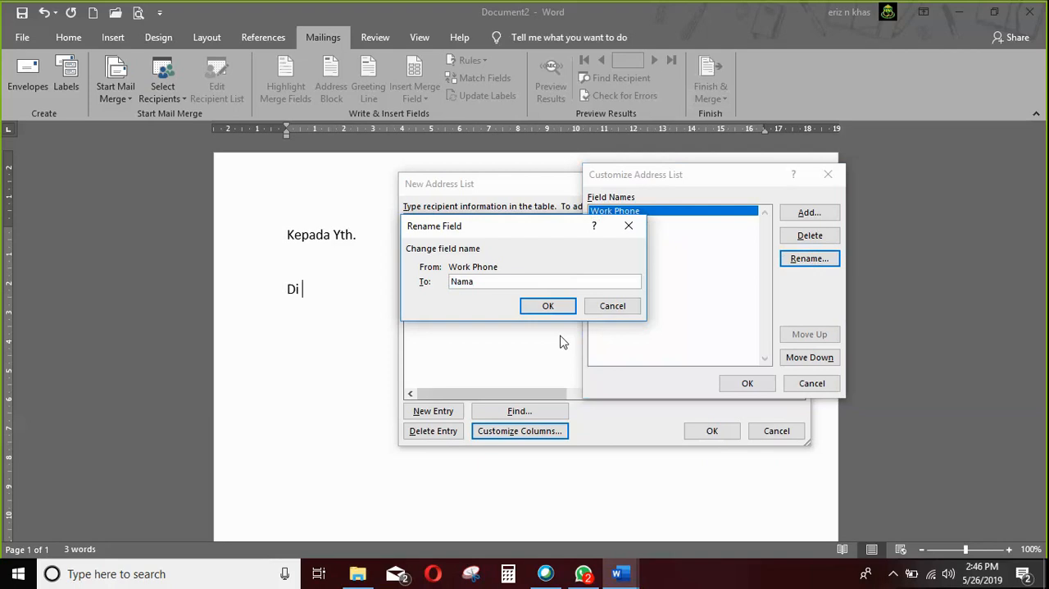
click(548, 306)
click(637, 222)
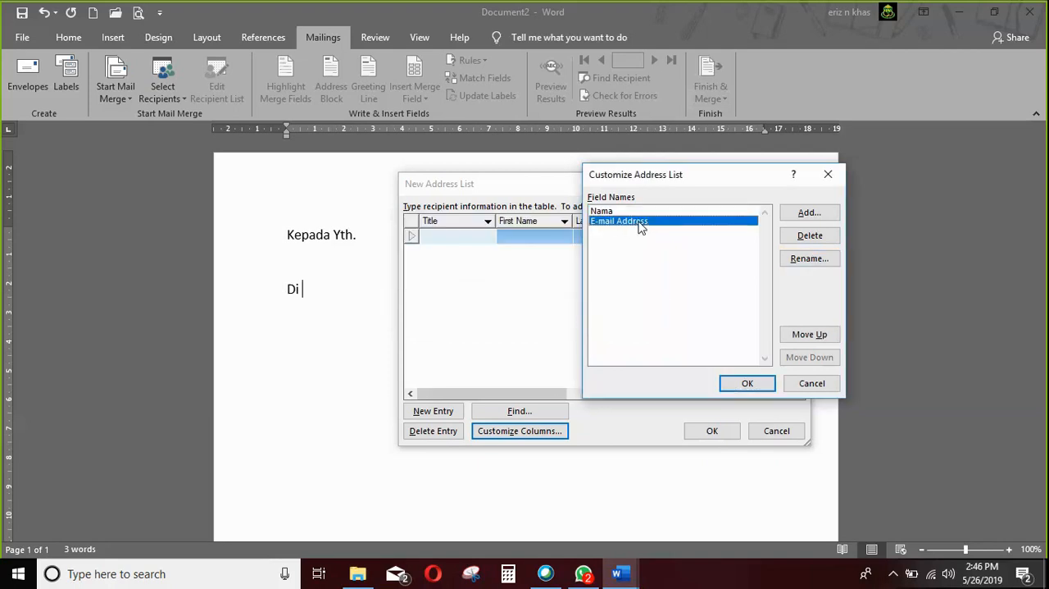
click(812, 260)
text(Alamat)
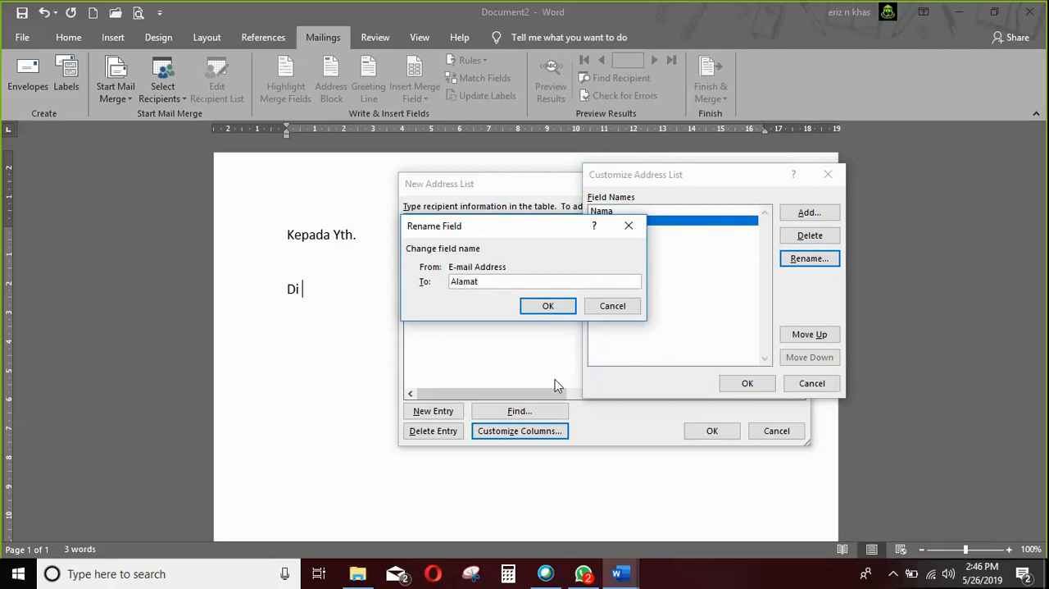
click(562, 305)
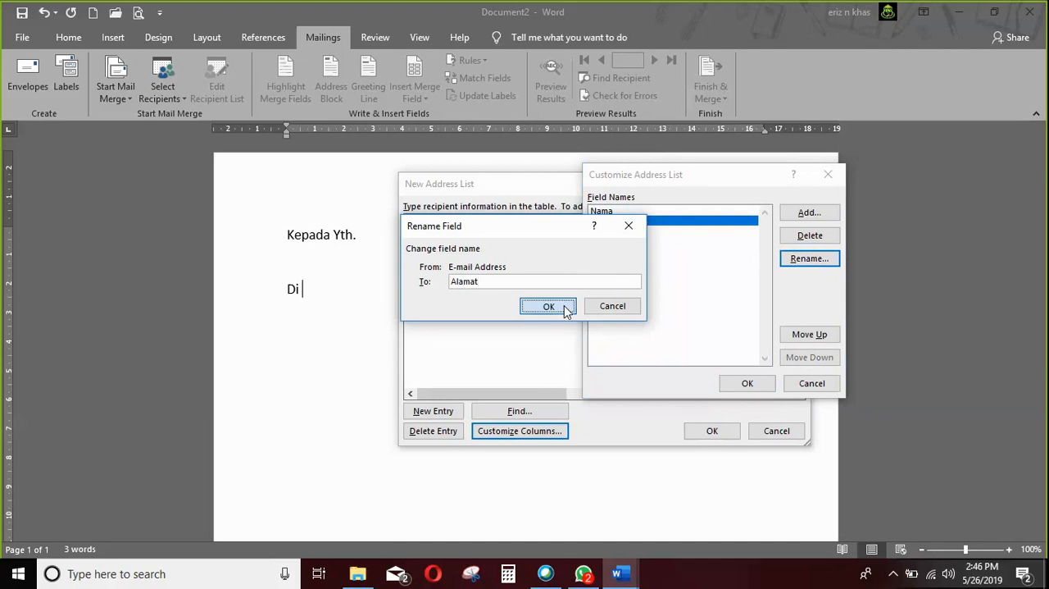
click(733, 385)
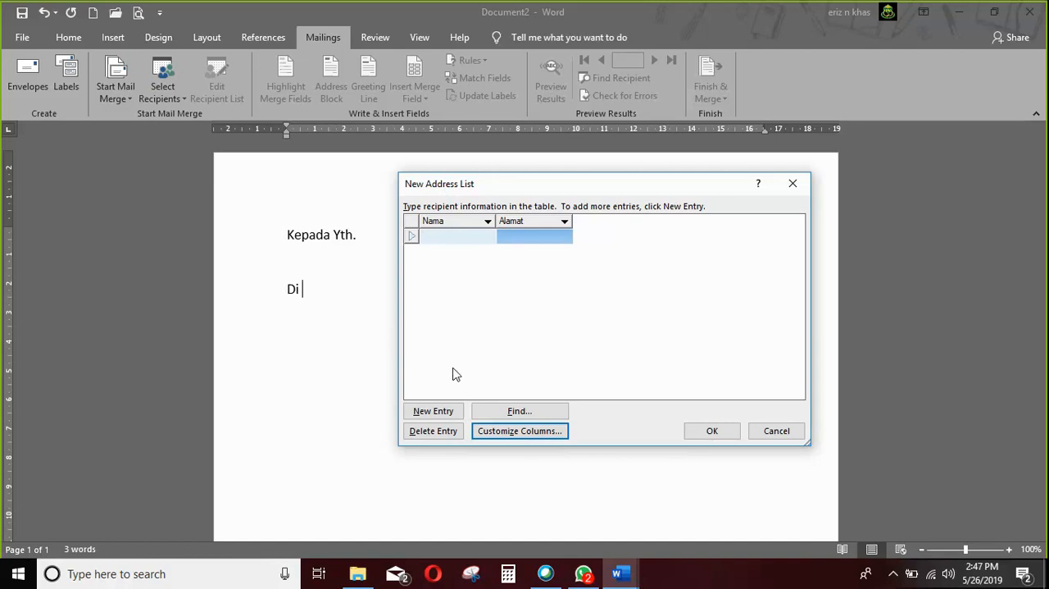
Fill in the first recipient entry with the person's full name under Nama and "Surade" under Alamat.
click(465, 237)
key(Tab)
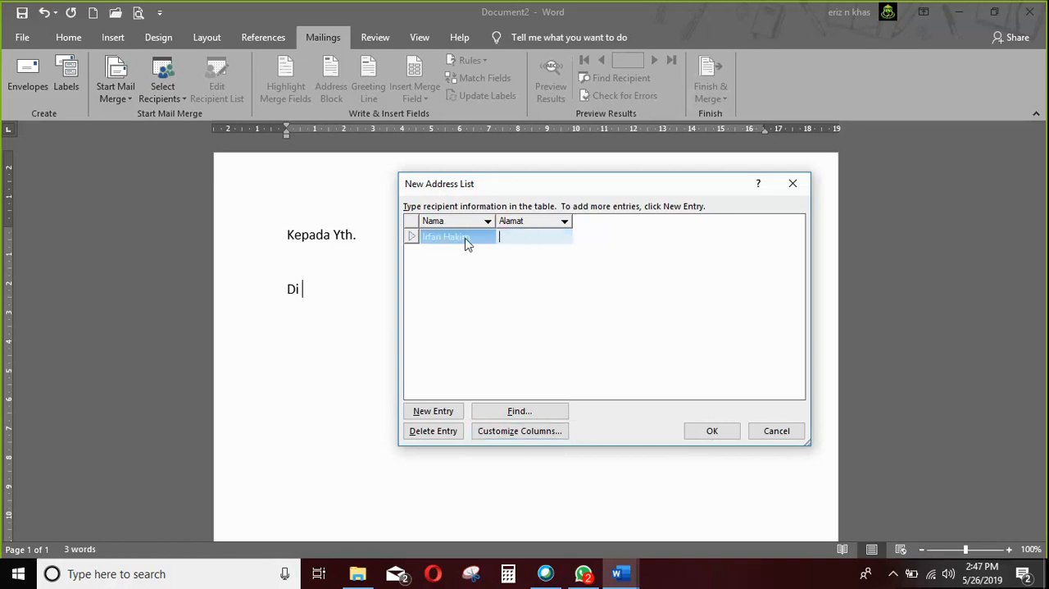
Add a second recipient entry with the person's full name and "Sukabumi" as Alamat.
click(439, 416)
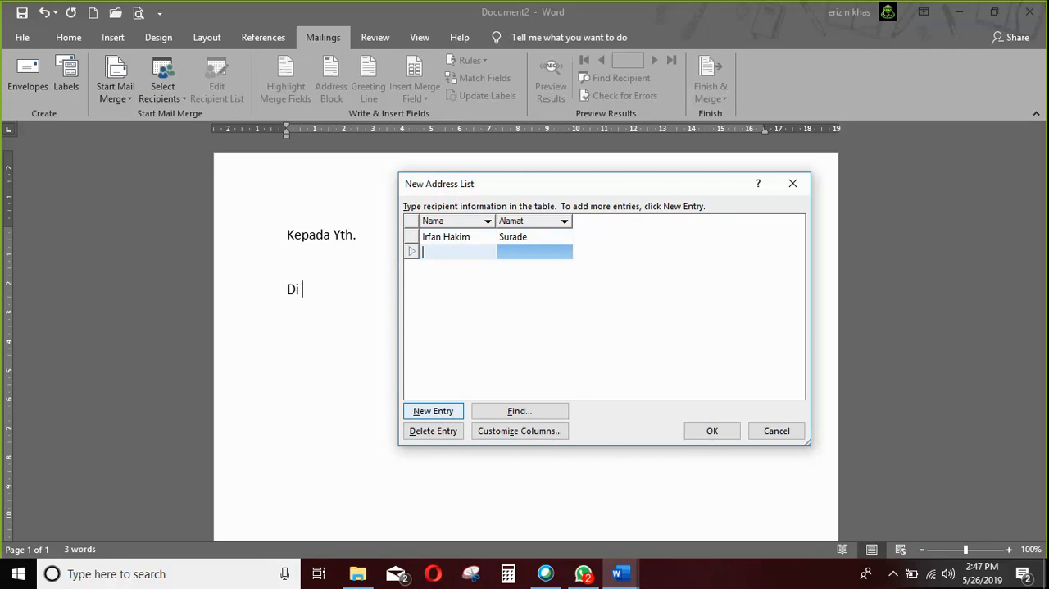
key(Tab)
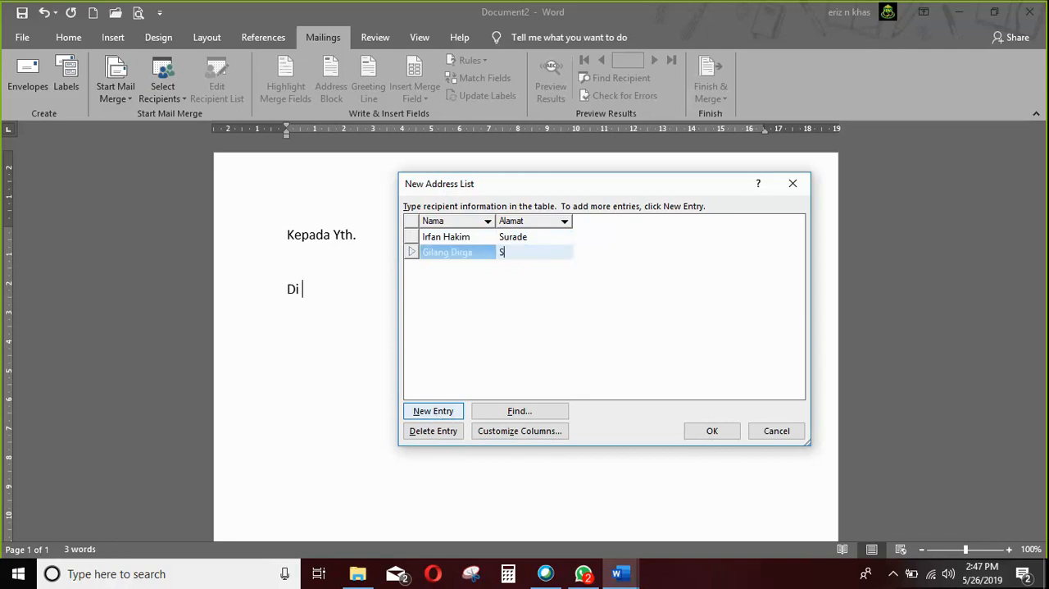
Add a third recipient entry with the person's name and "Cicurug" as Alamat.
click(439, 415)
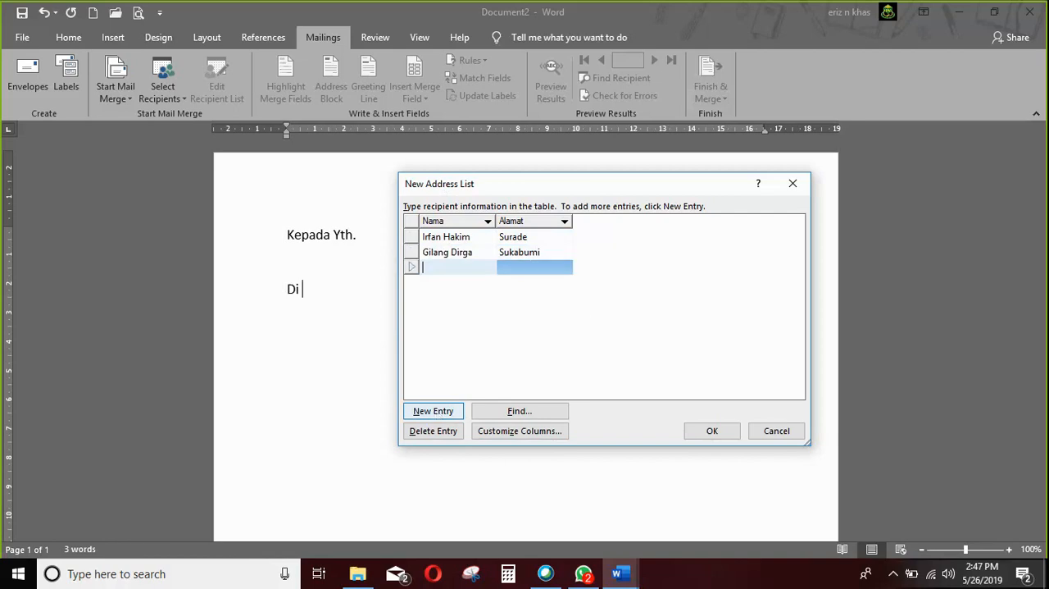
text(Ramzi)
key(Tab)
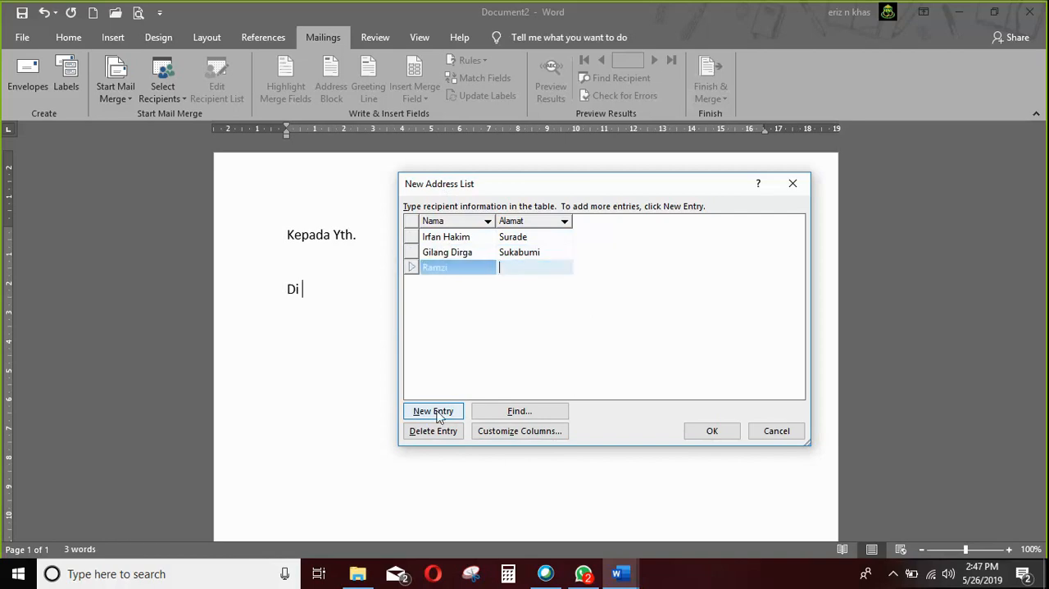
text(Cicurug)
Finish the recipient list and save it as "Mail Webex" in the My Data Sources folder.
click(711, 432)
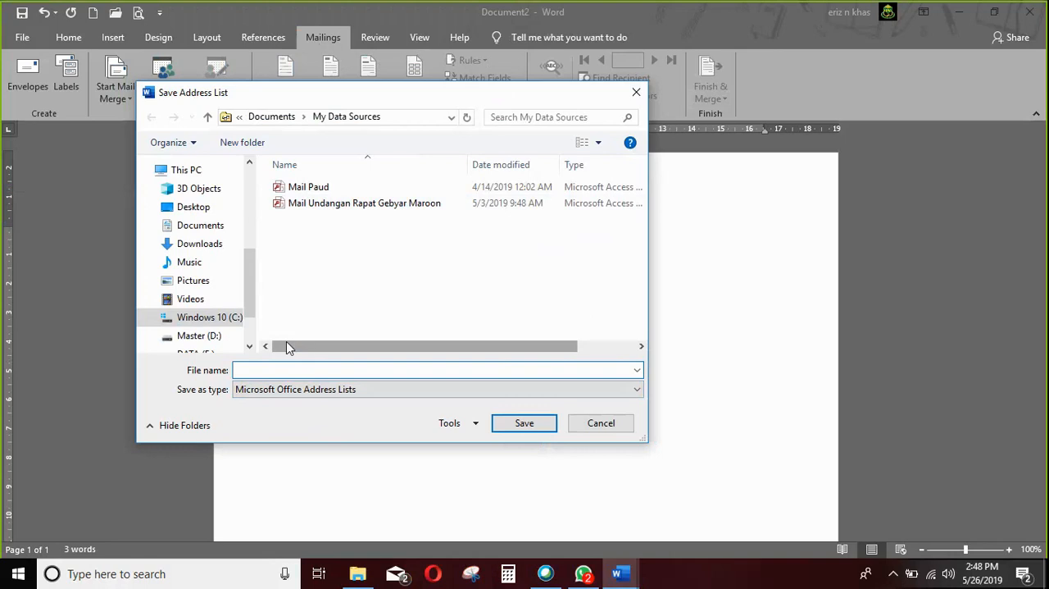
text(M)
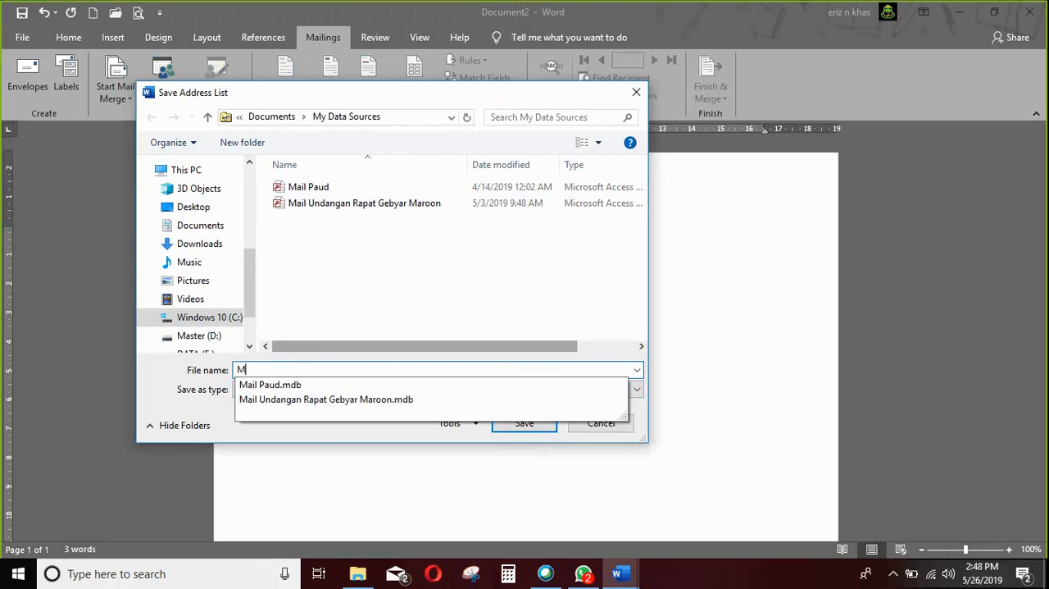
text(ail Webex)
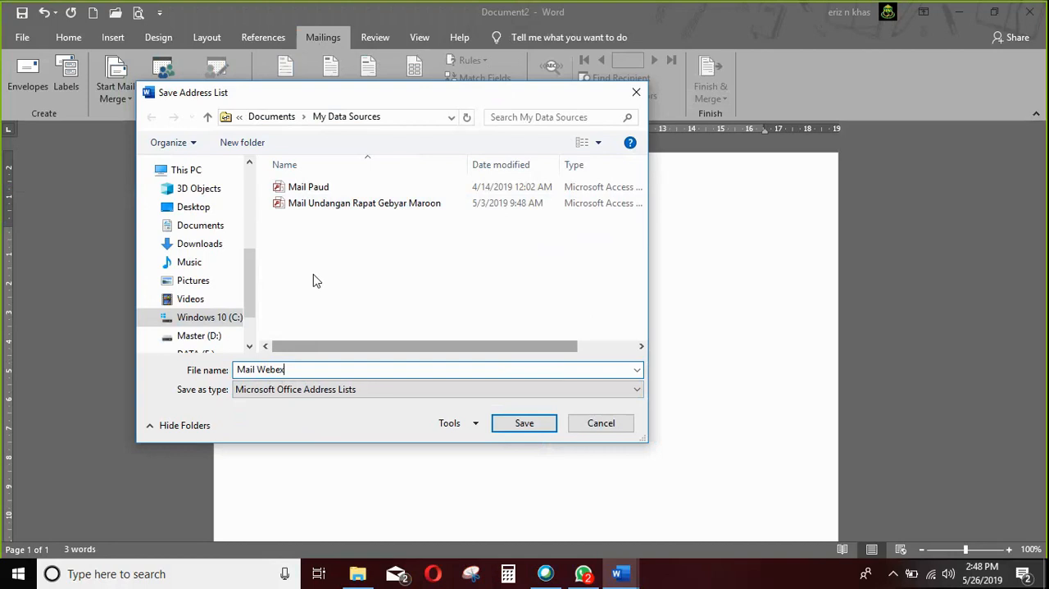
click(525, 423)
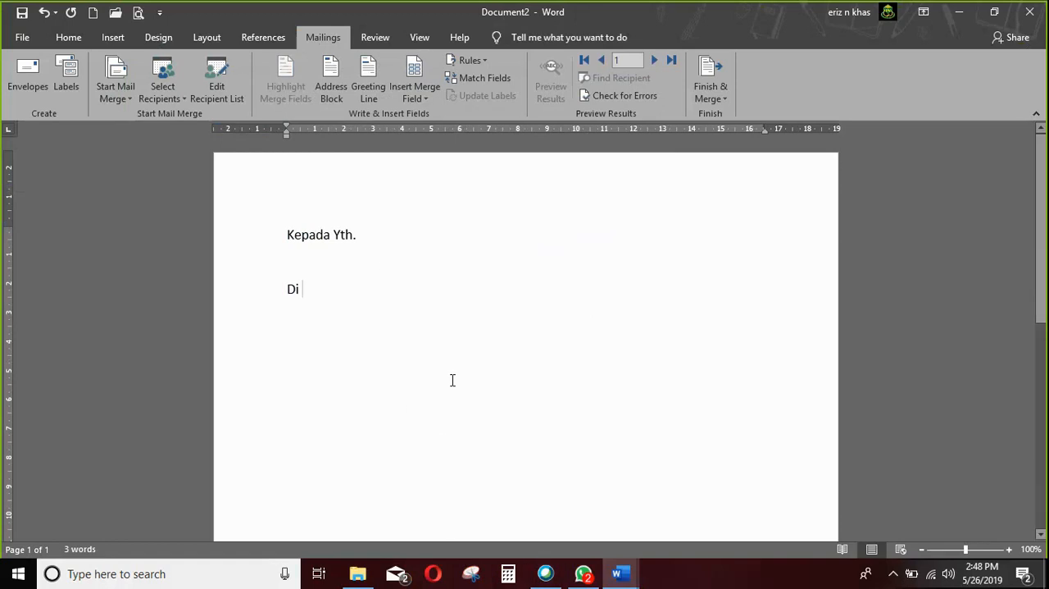
click(430, 260)
drag(272, 245, 274, 297)
click(476, 382)
click(303, 263)
click(400, 237)
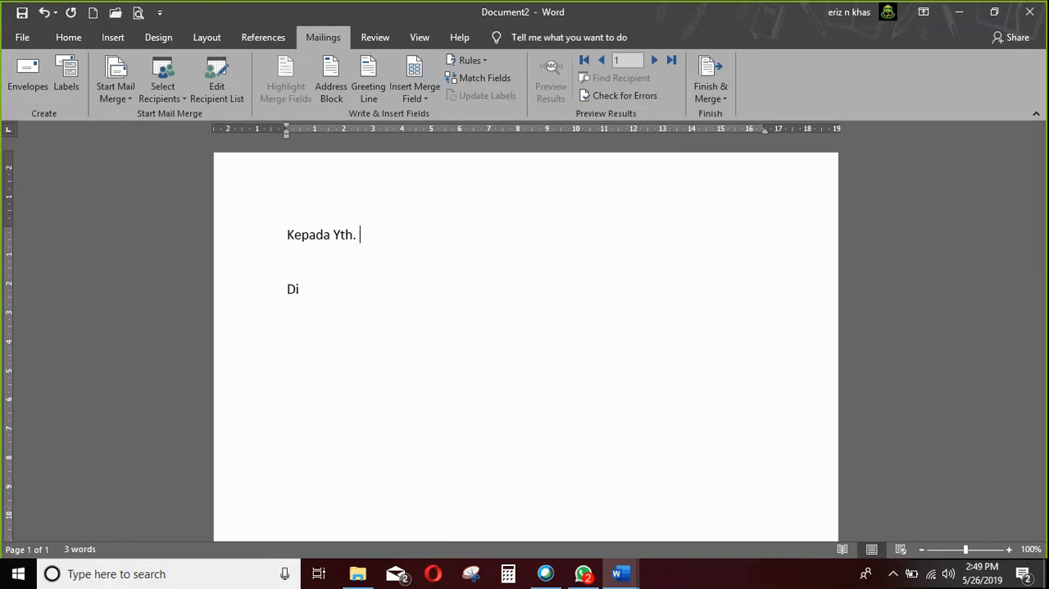
Insert the Nama merge field on the empty line under "Kepada Yth." and the Alamat field on a new line below "Di".
click(375, 261)
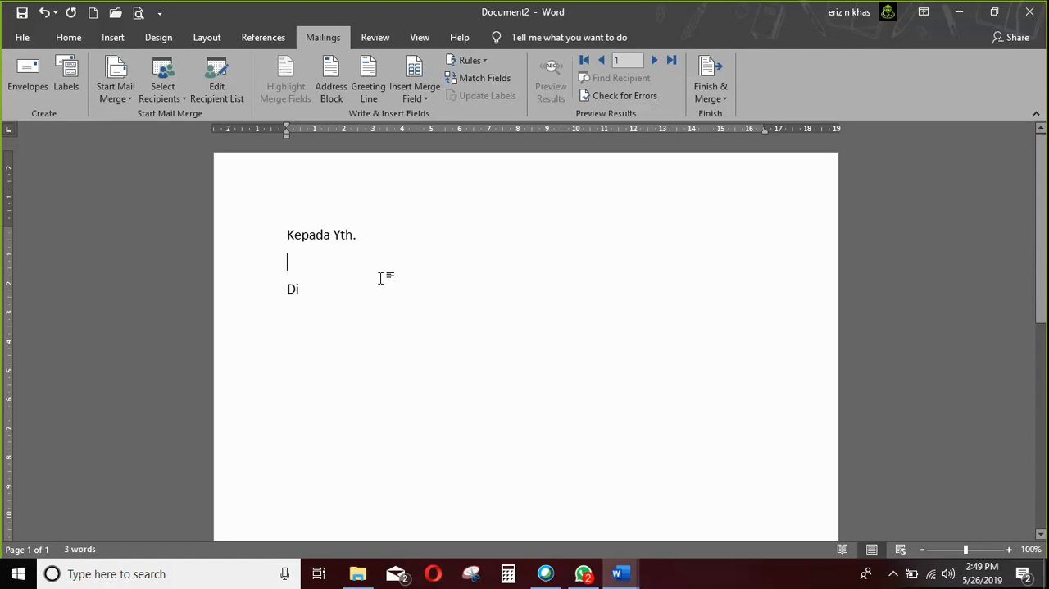
click(427, 98)
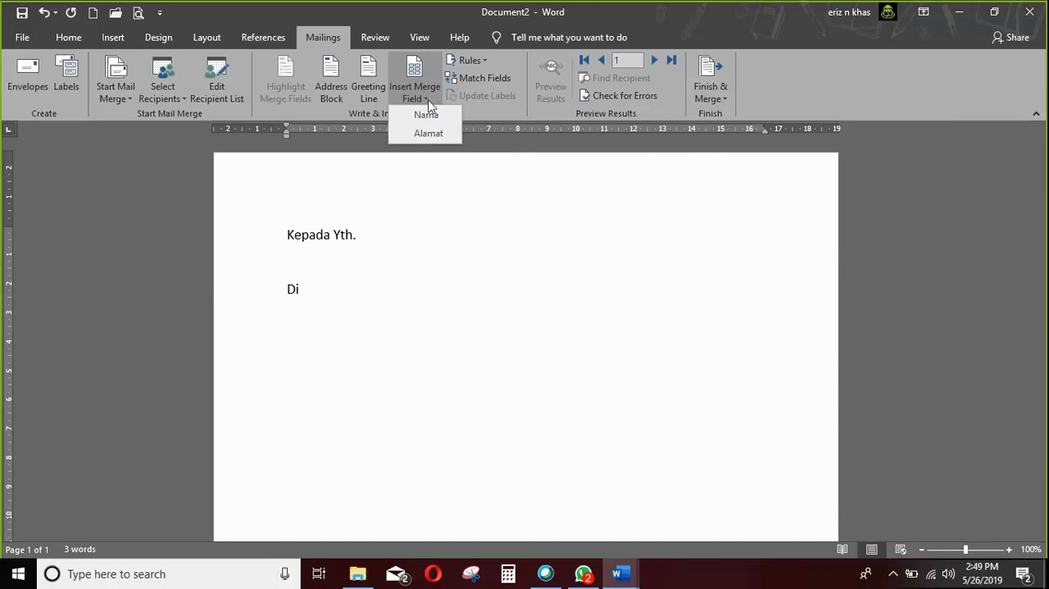
click(428, 114)
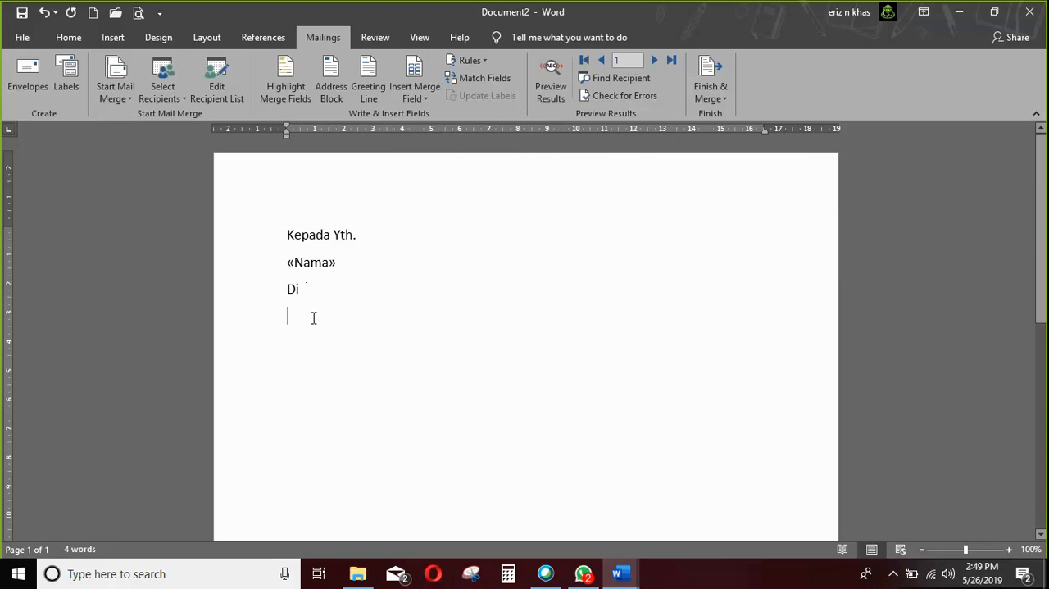
key(Return)
click(420, 97)
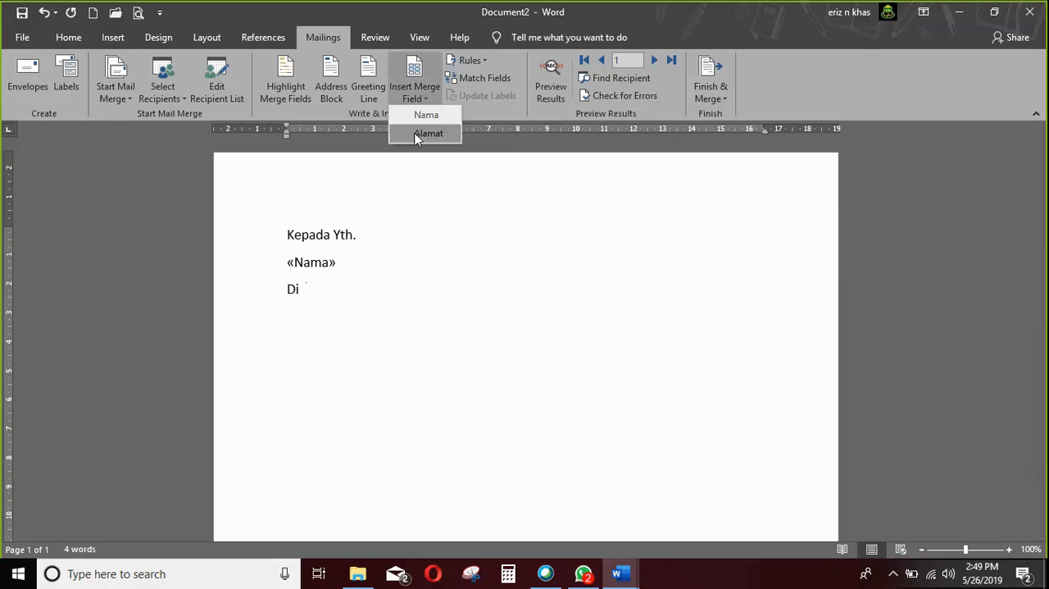
click(422, 132)
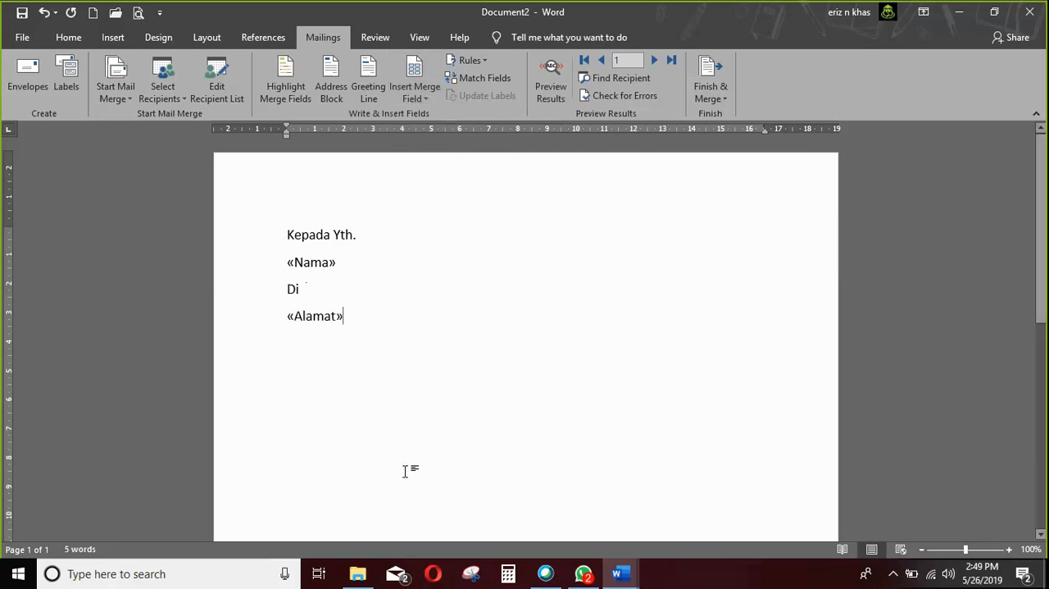
Preview the merge results in the letter and advance through the recipients to the third record.
click(552, 76)
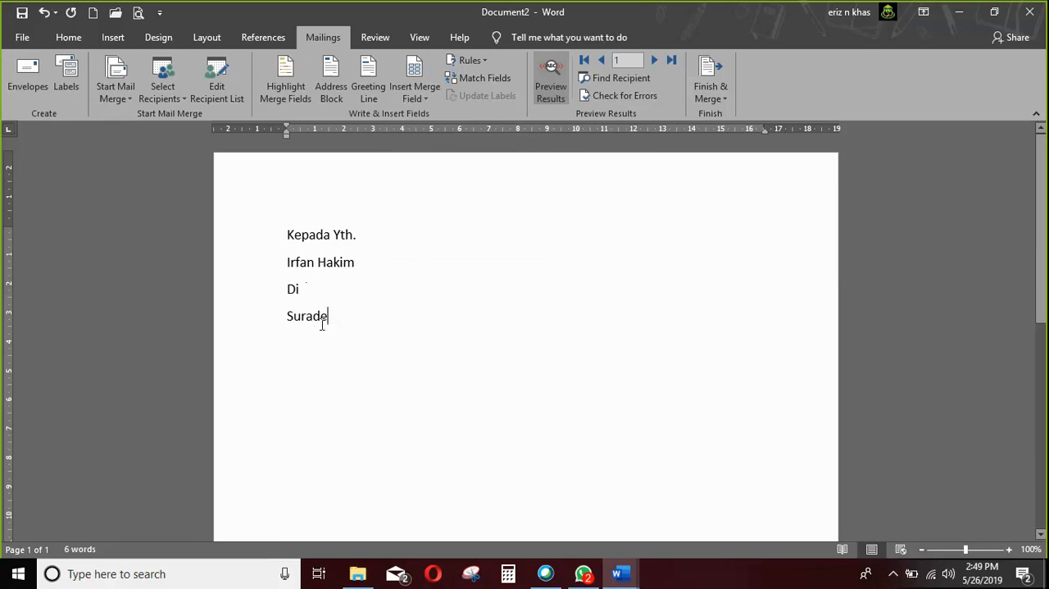
click(655, 61)
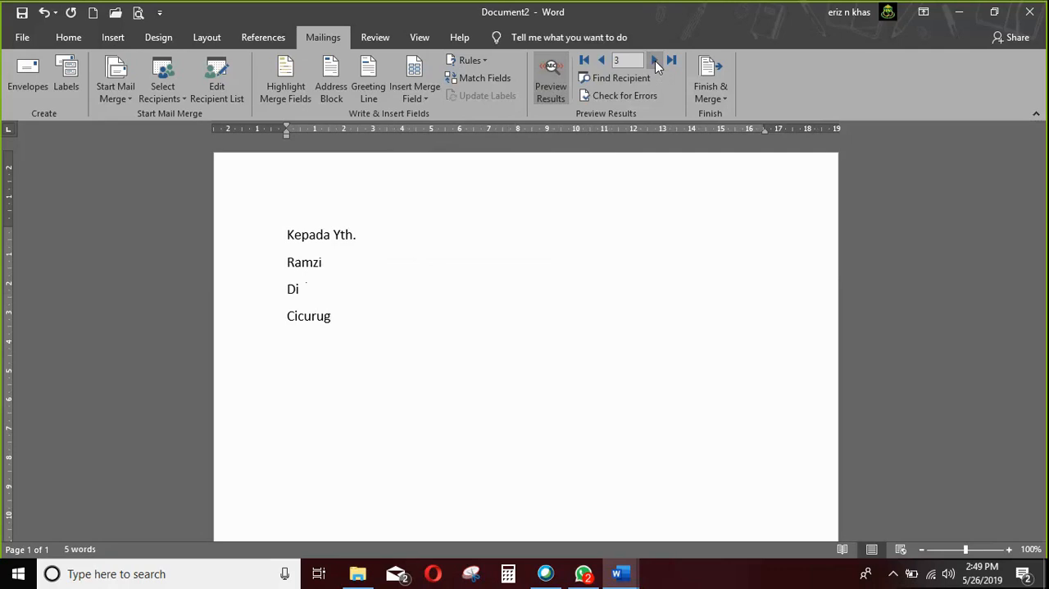
Return the preview to the first record and open the print merge options, choosing to print only the current record.
click(603, 61)
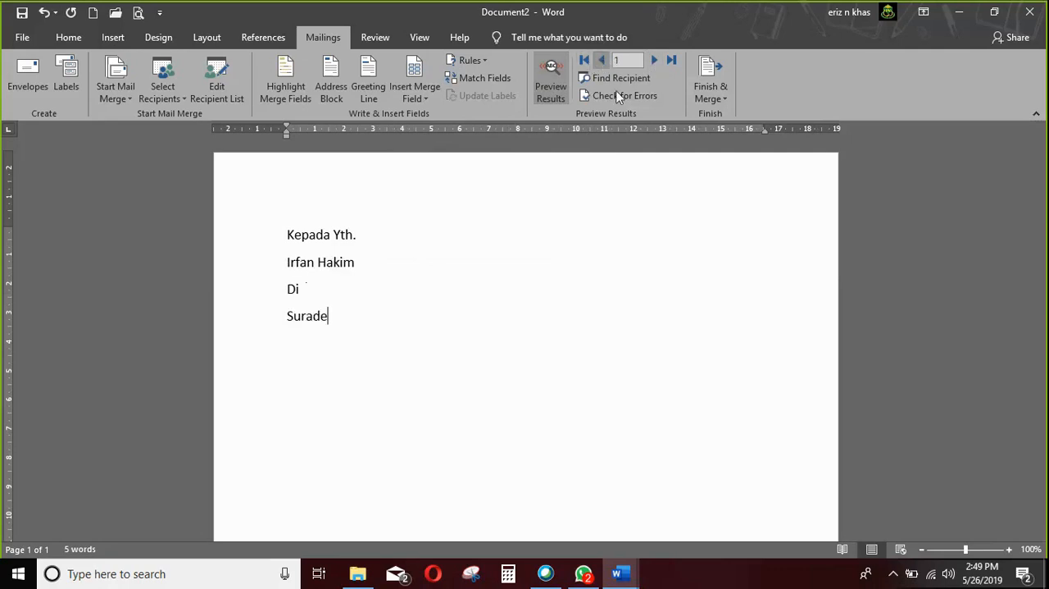
click(726, 99)
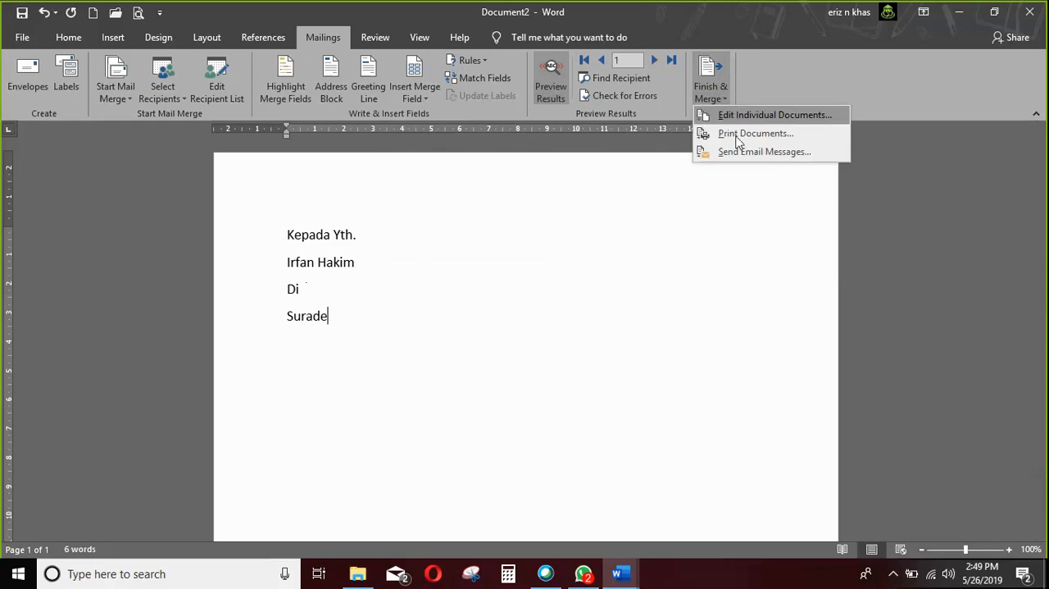
click(732, 134)
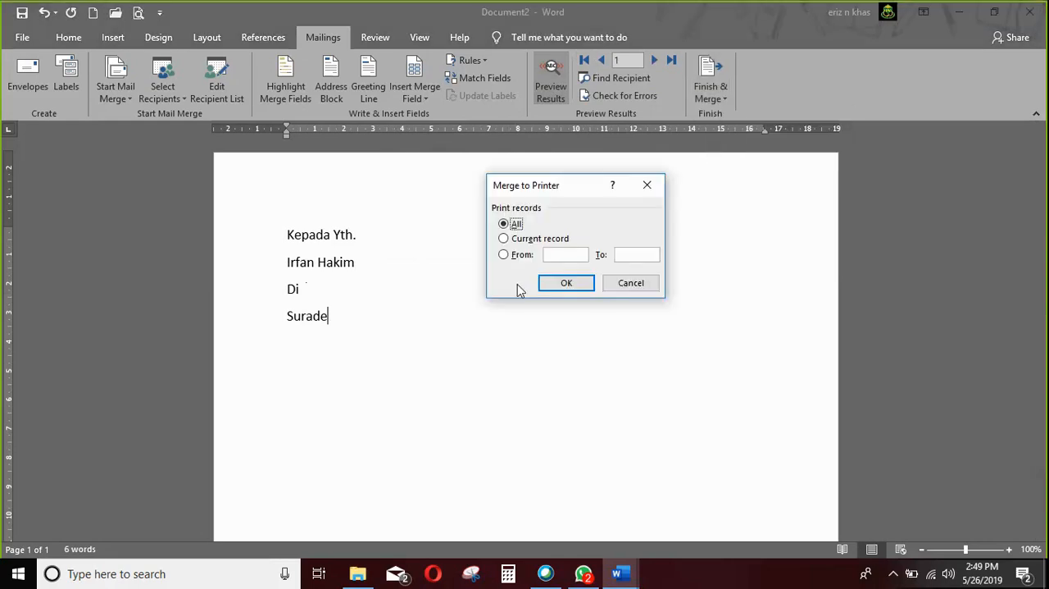
click(518, 239)
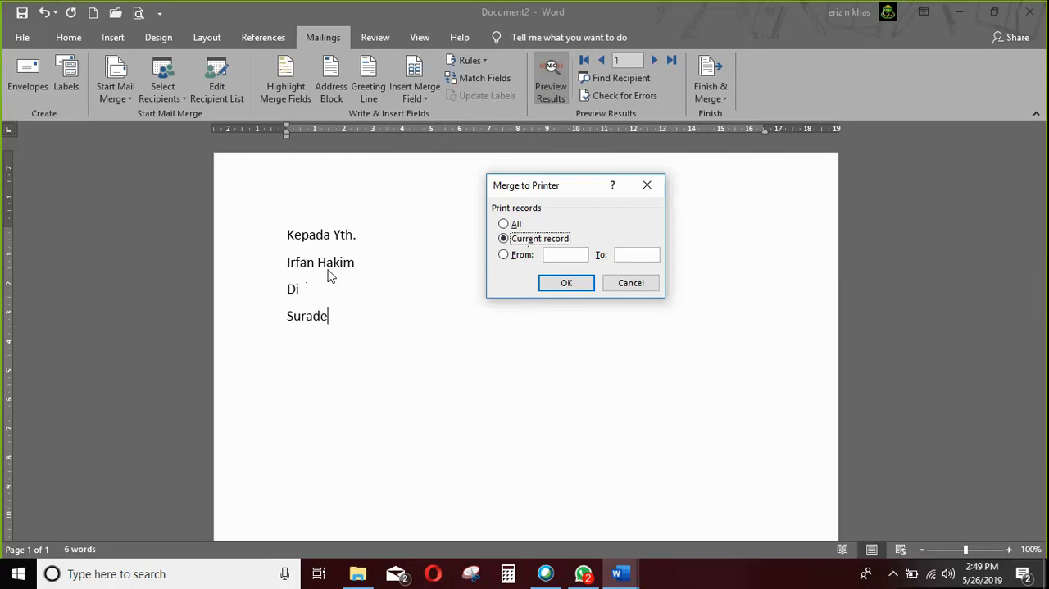
Try a print range from record 2 to 3, clear it, reselect all records and cancel the print merge.
click(503, 255)
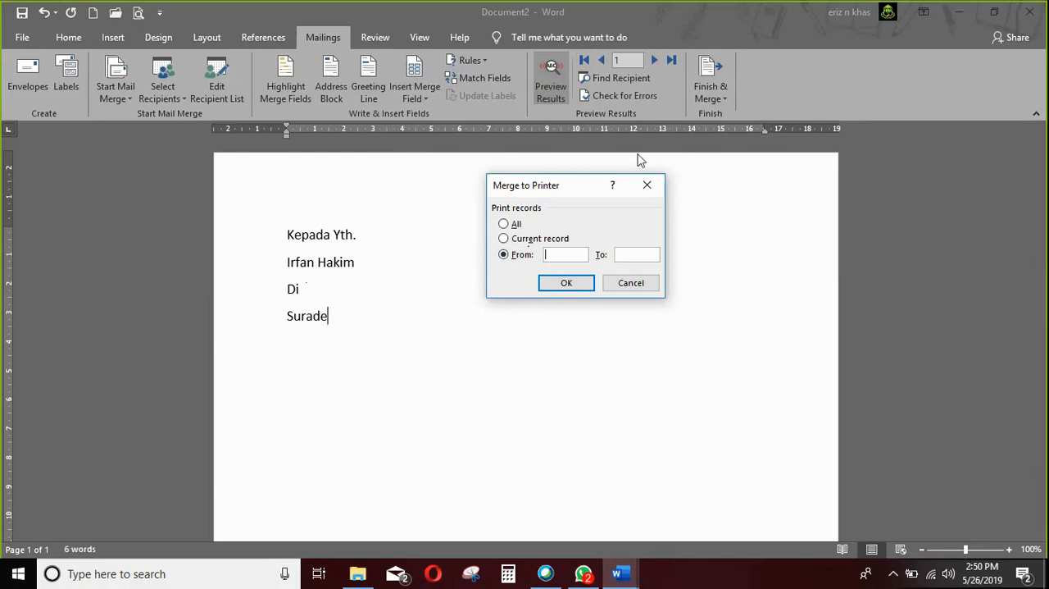
text(2)
click(631, 256)
text(3)
key(BackSpace)
click(574, 254)
key(BackSpace)
click(514, 227)
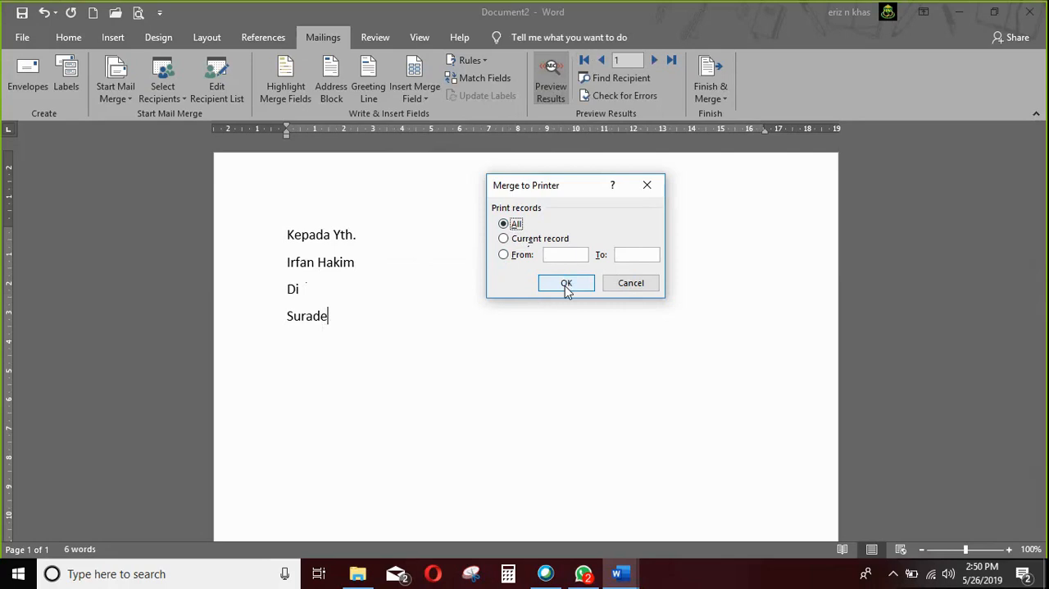
click(623, 289)
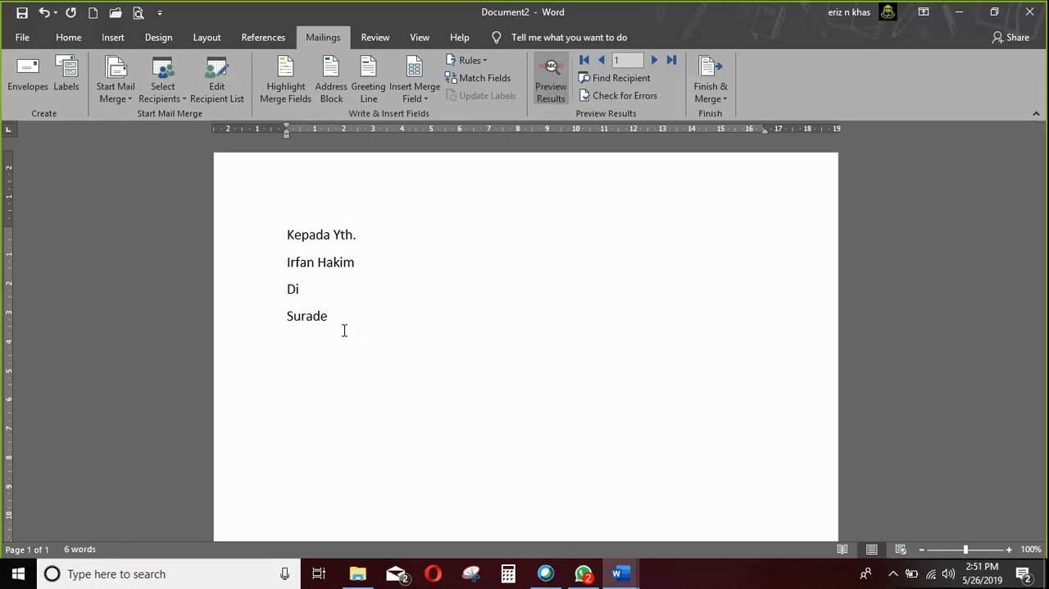
Open the Mail Webex.mdb recipient source for editing and add a fourth entry with the person's name and "Papua" as Alamat.
click(217, 101)
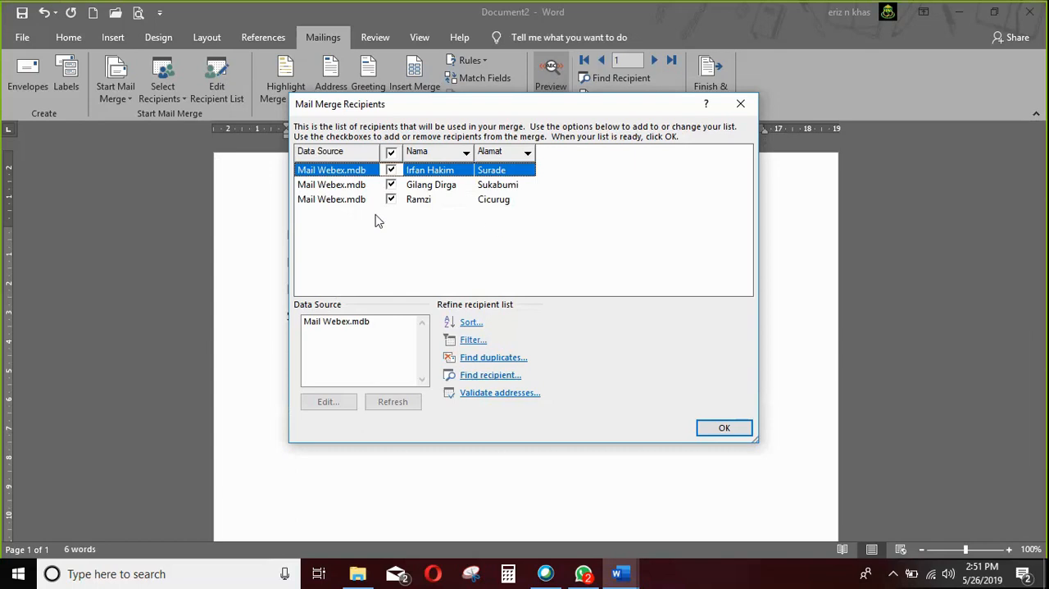
click(348, 323)
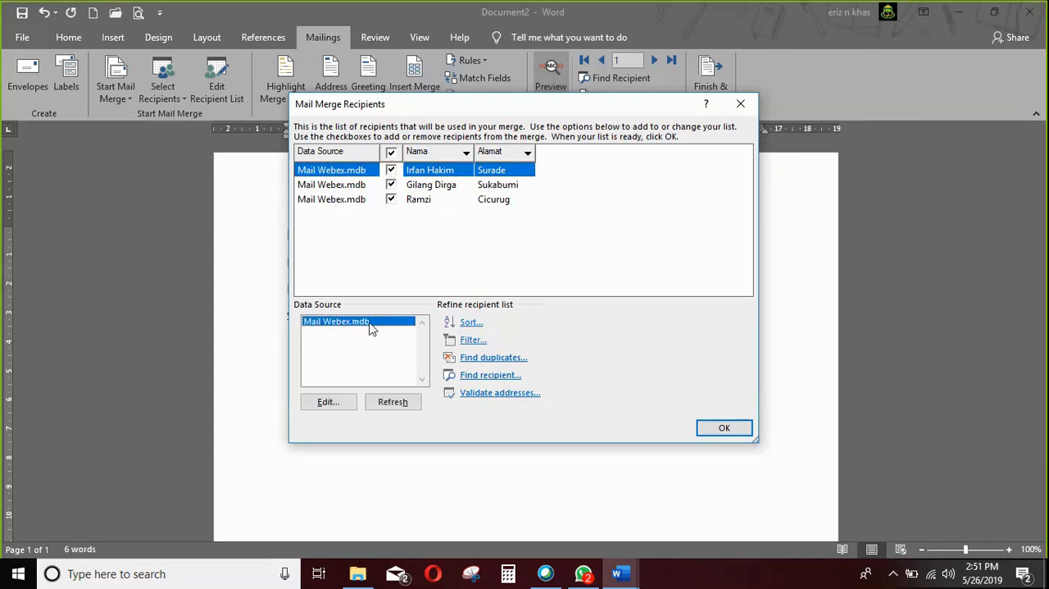
click(332, 402)
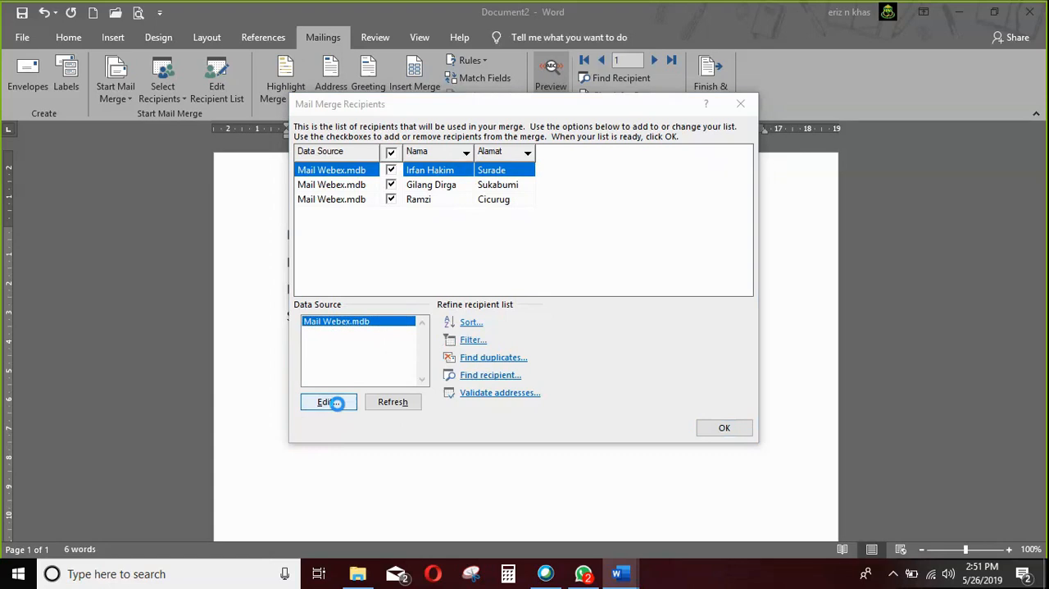
click(449, 248)
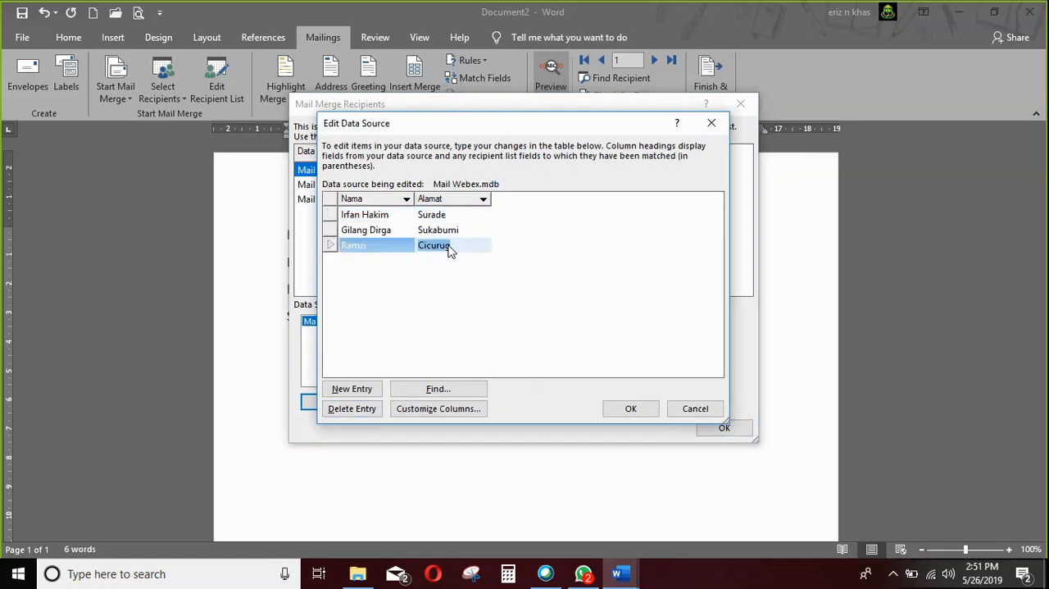
click(339, 392)
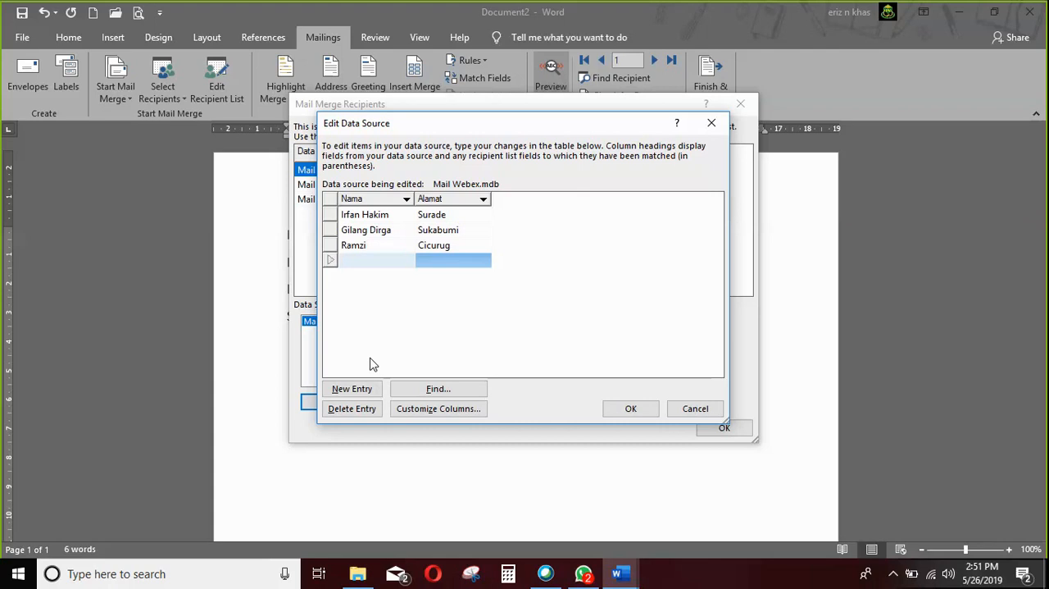
key(Tab)
Add a fifth entry with the person's name and "Jakarta" as Alamat, and save the updated recipient list to Mail Webex.mdb.
key(Tab)
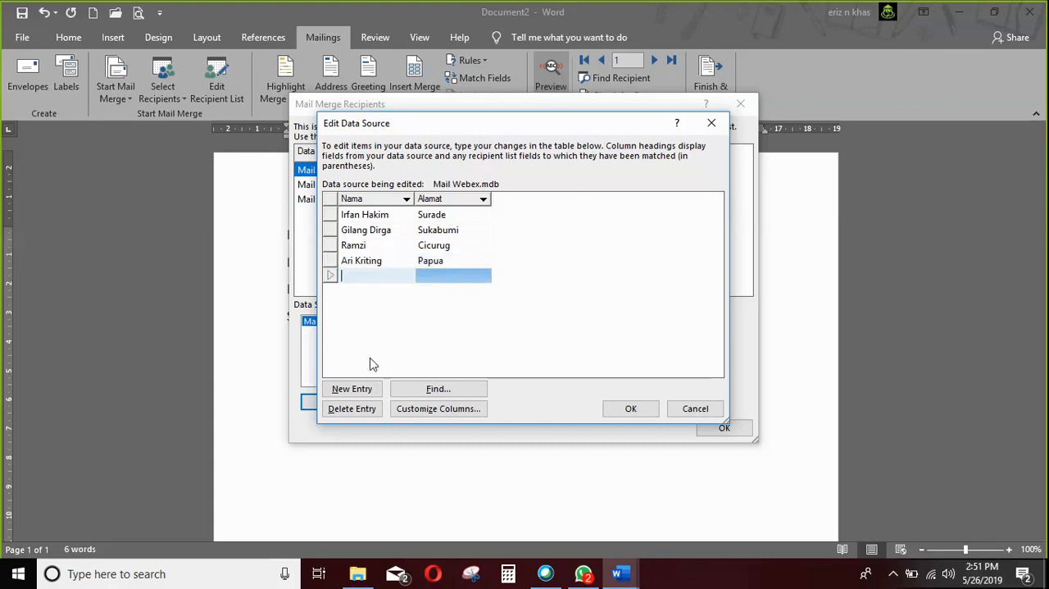
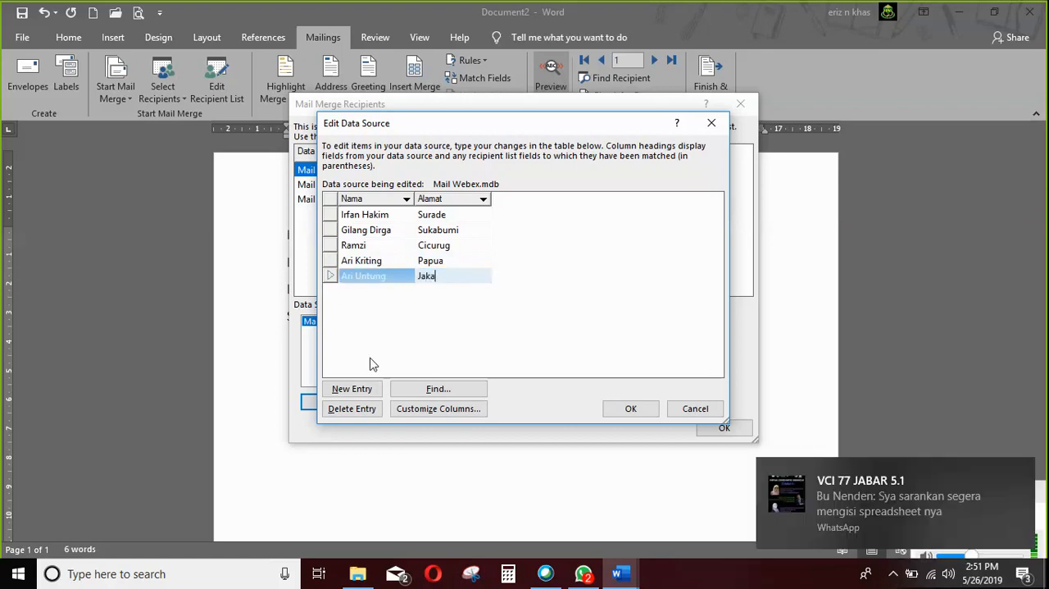
click(631, 408)
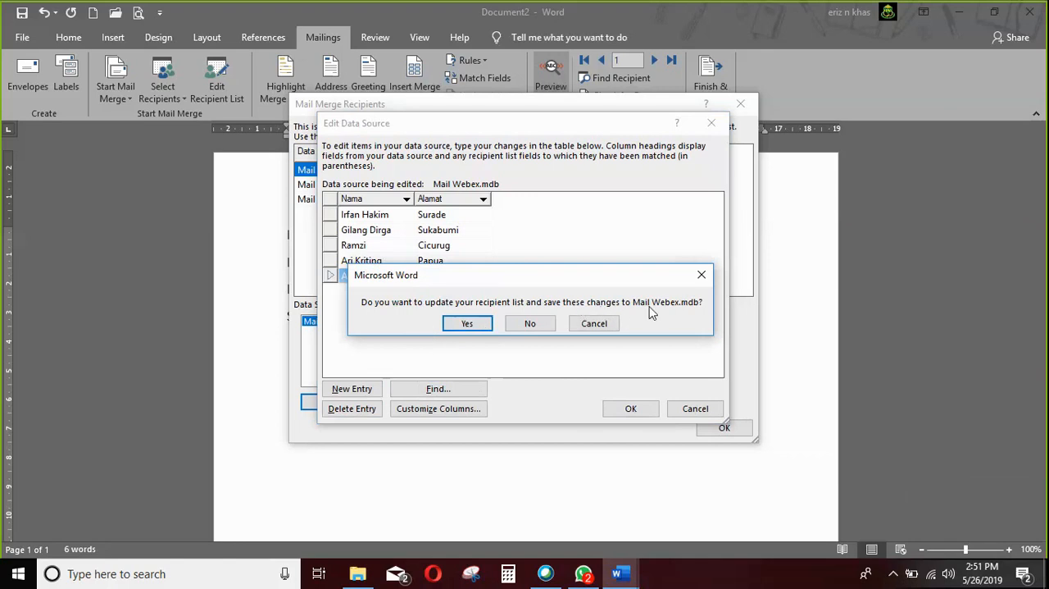
click(467, 324)
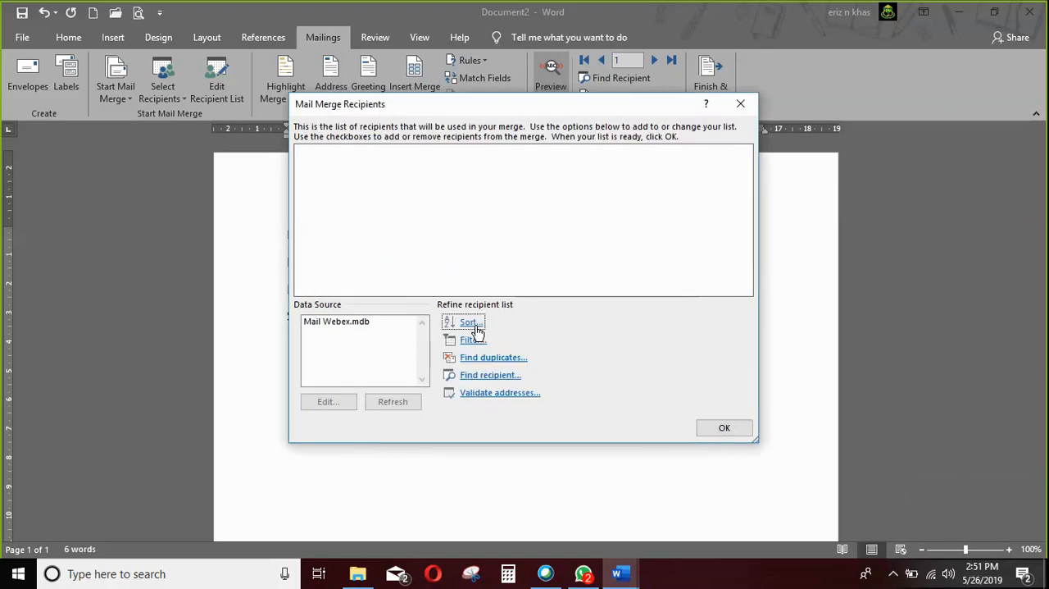
click(713, 436)
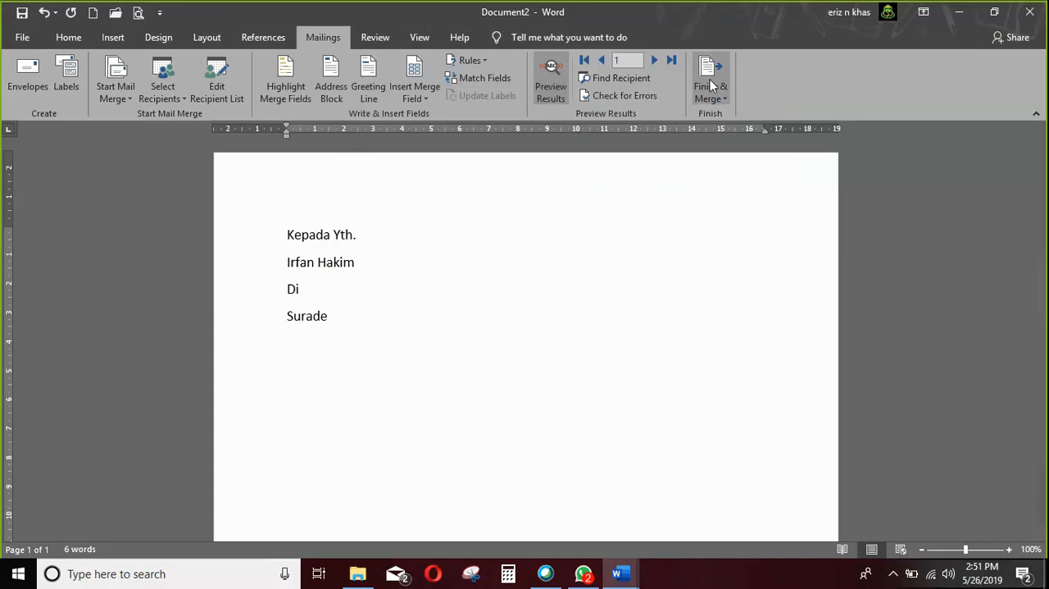
Preview the letter for the added recipients, stepping through the records to the fifth one.
click(657, 64)
click(657, 64)
click(656, 64)
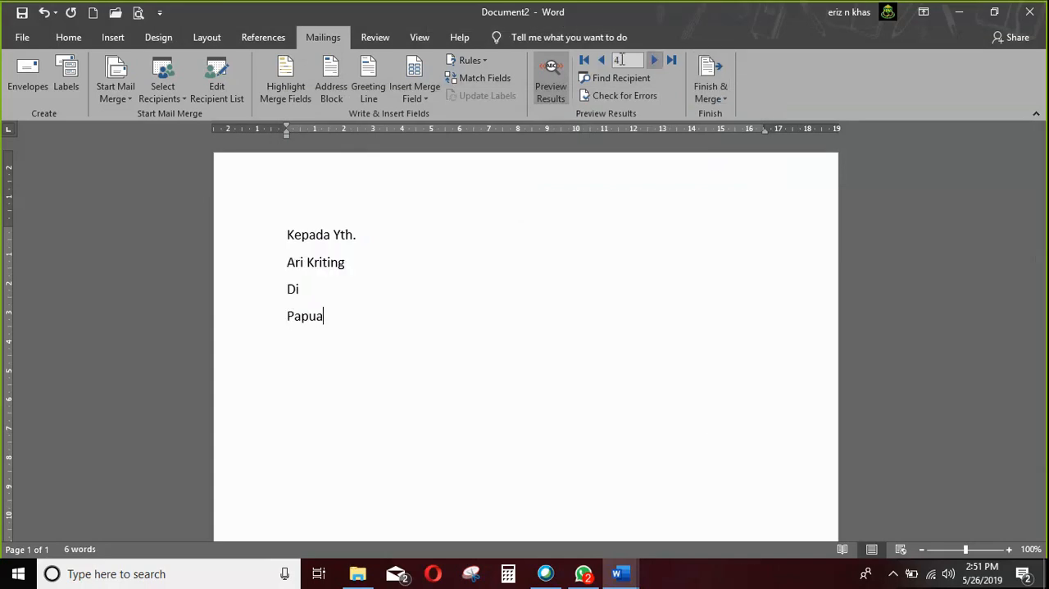
click(601, 59)
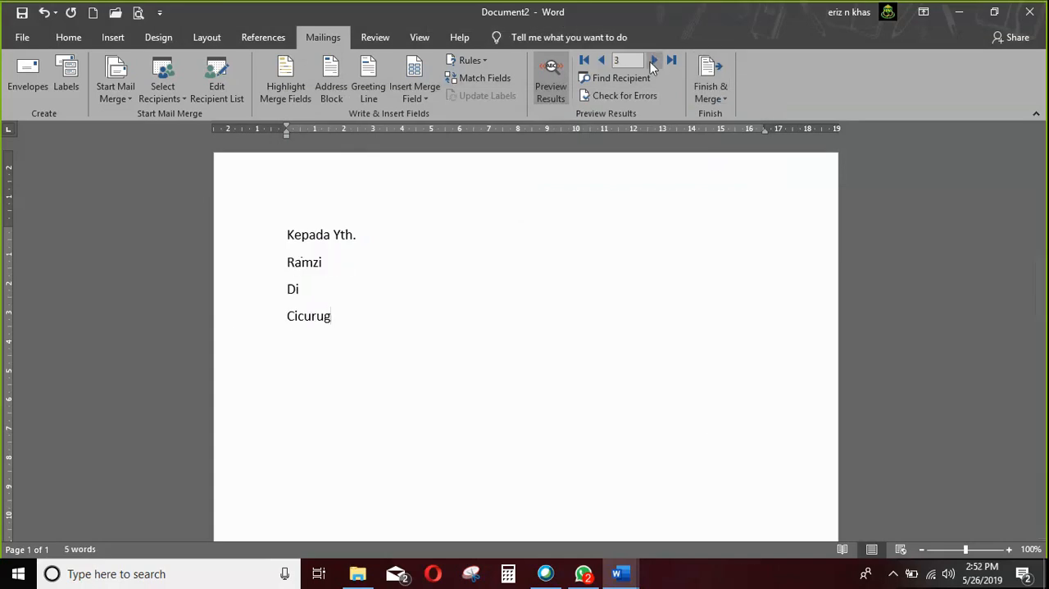
click(651, 61)
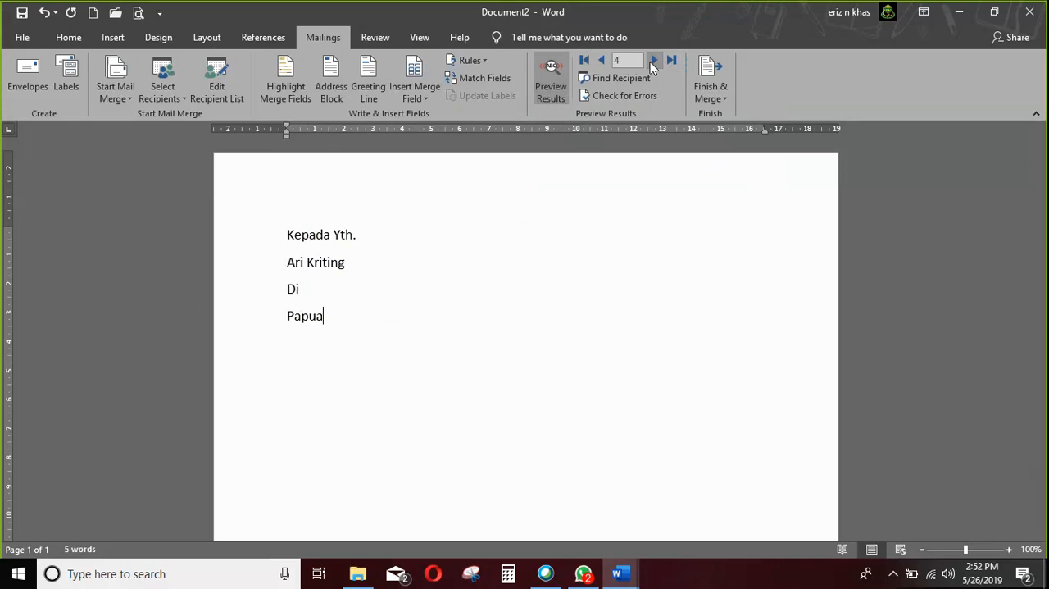
click(652, 60)
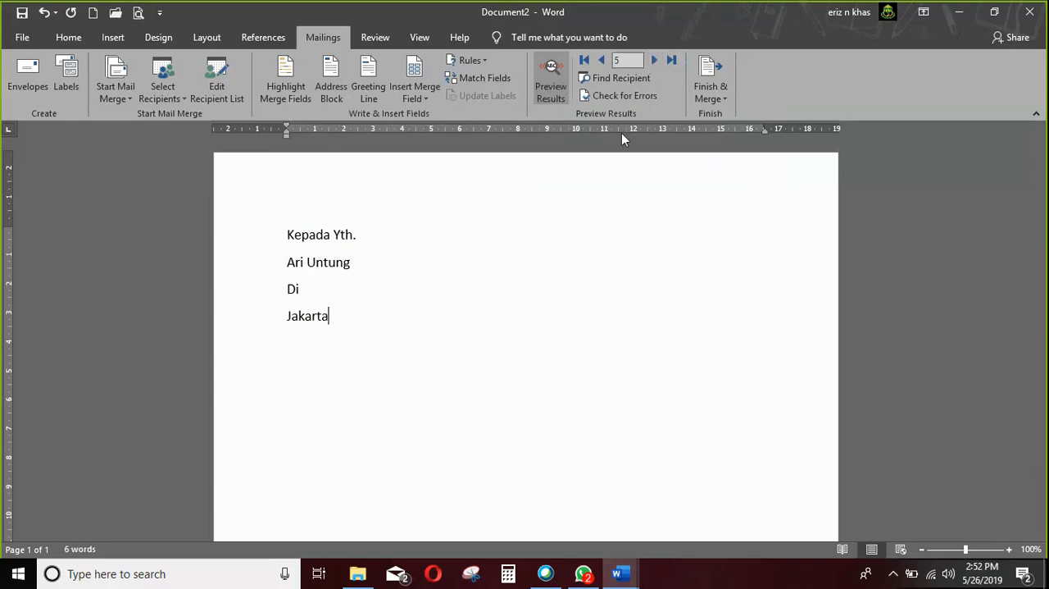
Set up a print merge limited to records 4 to 5 and cancel it without printing.
click(708, 103)
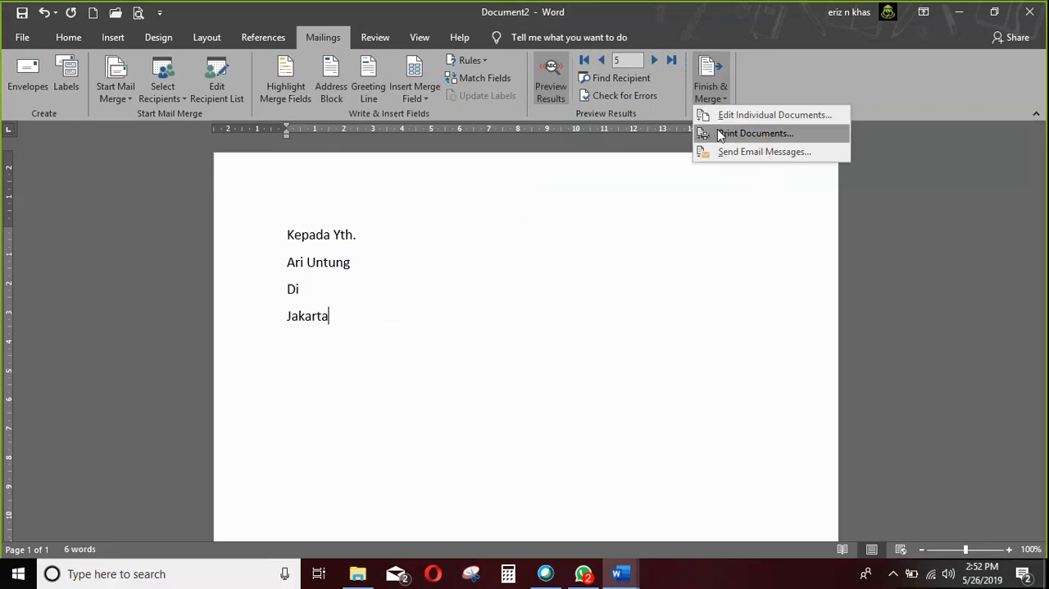
click(718, 133)
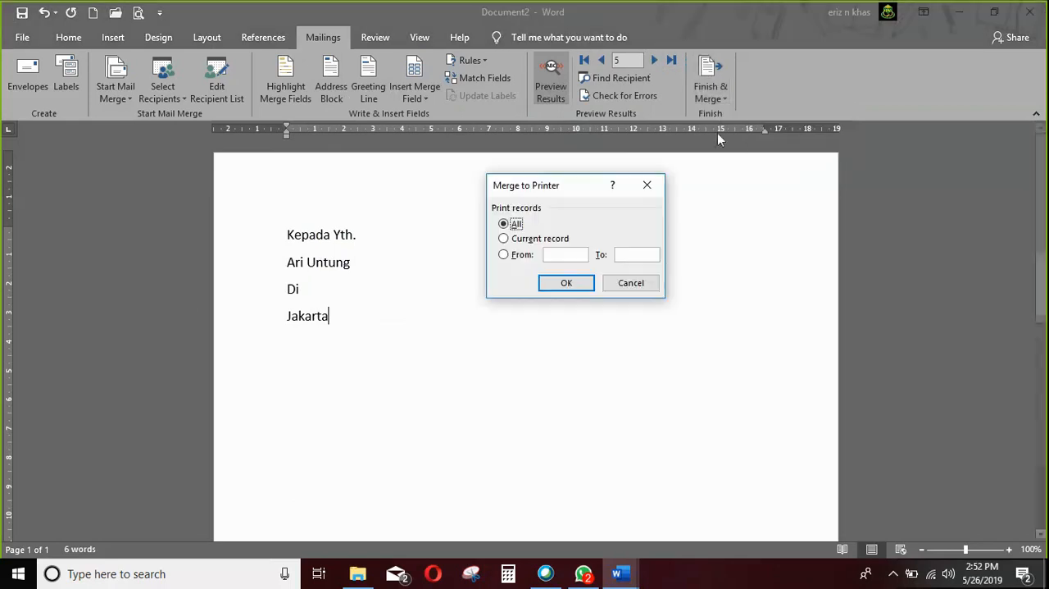
click(576, 259)
text(4)
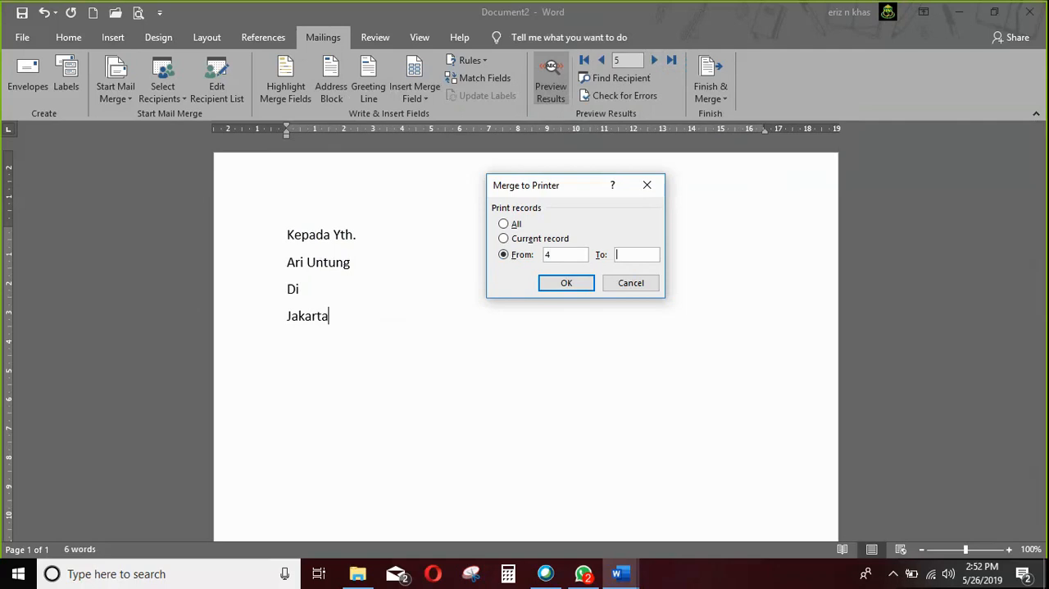
key(Tab)
text(5)
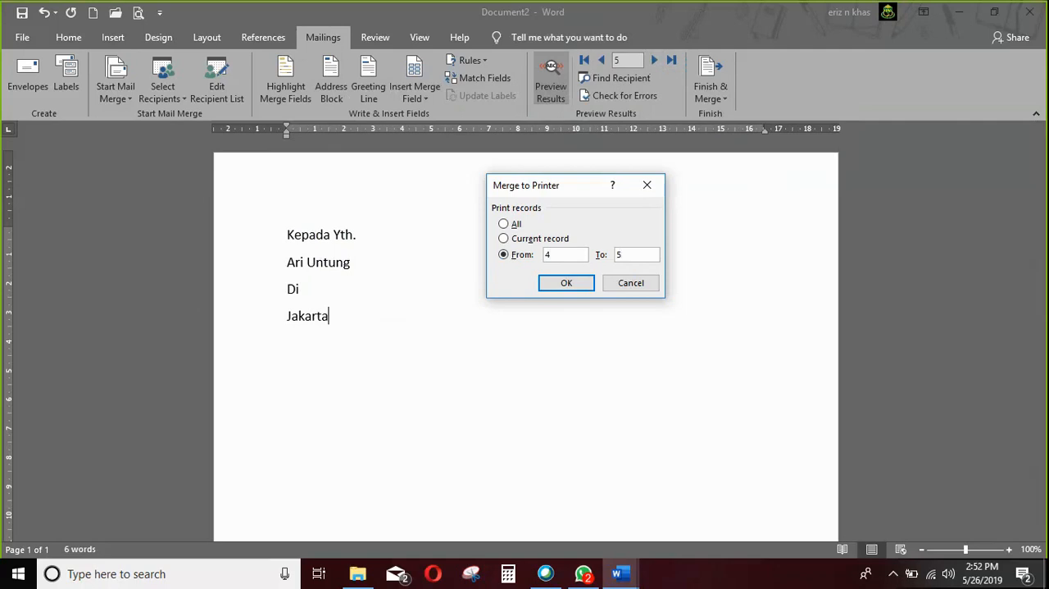
click(630, 283)
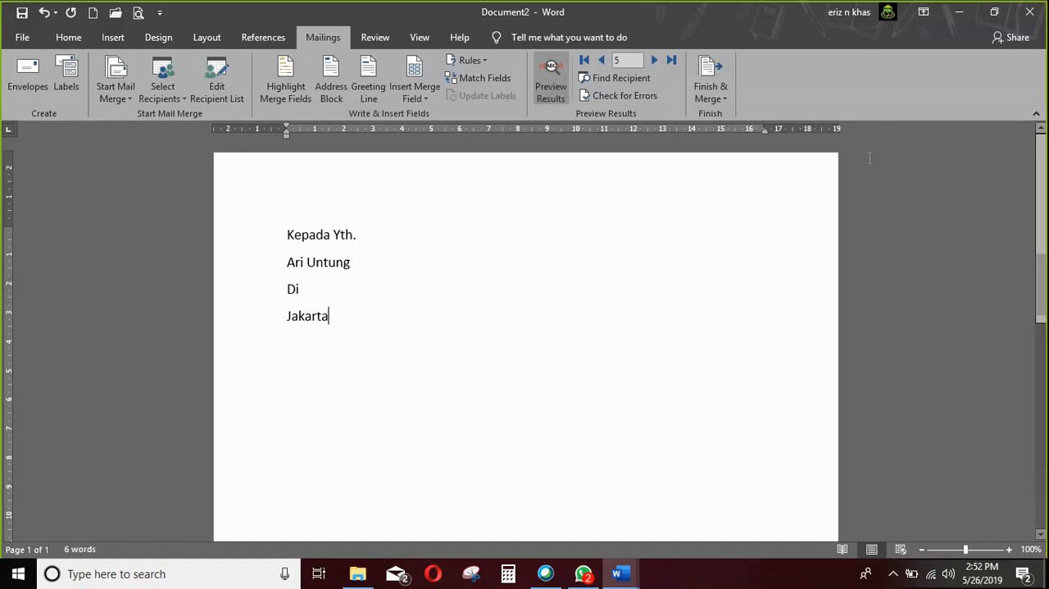
Switch to the Master Mail Mege.xlsx Word document and open the Master Mail Mege Excel workbook from the VCI 77 Jabar 5.1 folder.
mouse_move(619, 576)
click(555, 498)
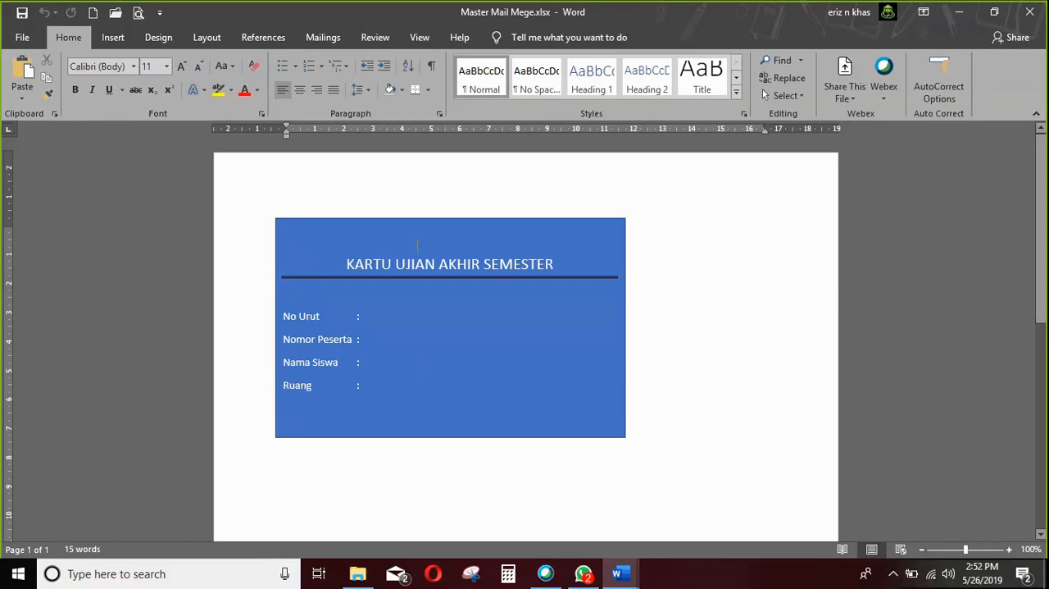
click(357, 575)
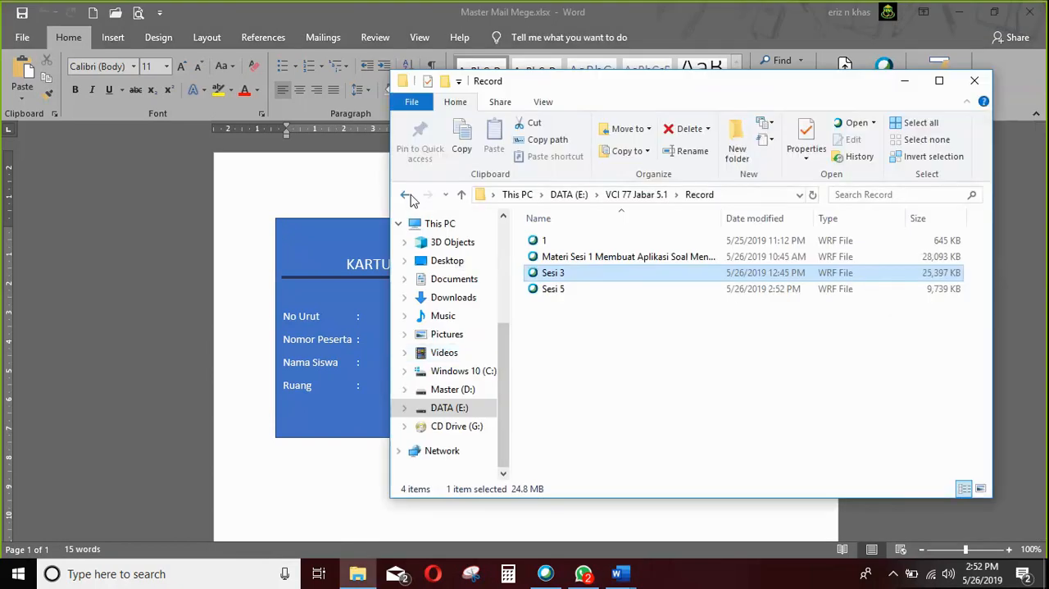
click(410, 196)
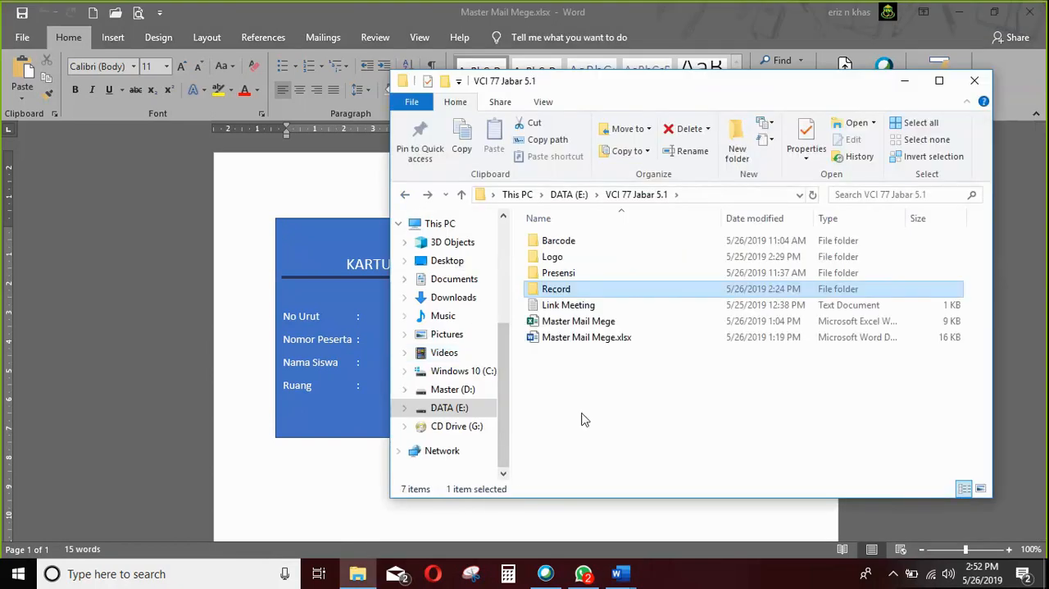
double_click(604, 323)
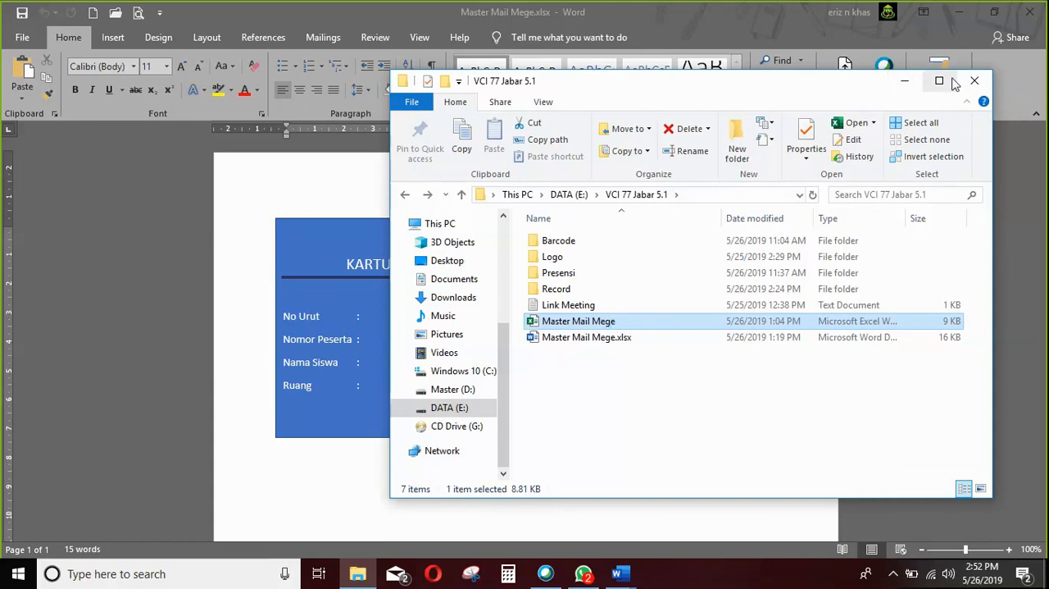
click(902, 83)
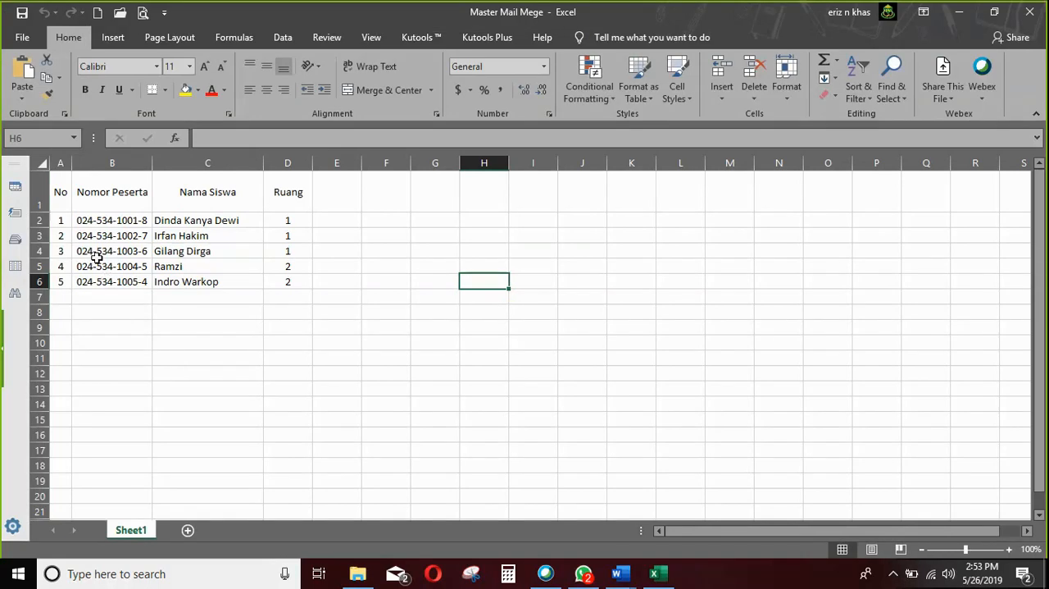
Compare the fields on the exam card in Word with the column headings of the student list in Excel.
click(619, 573)
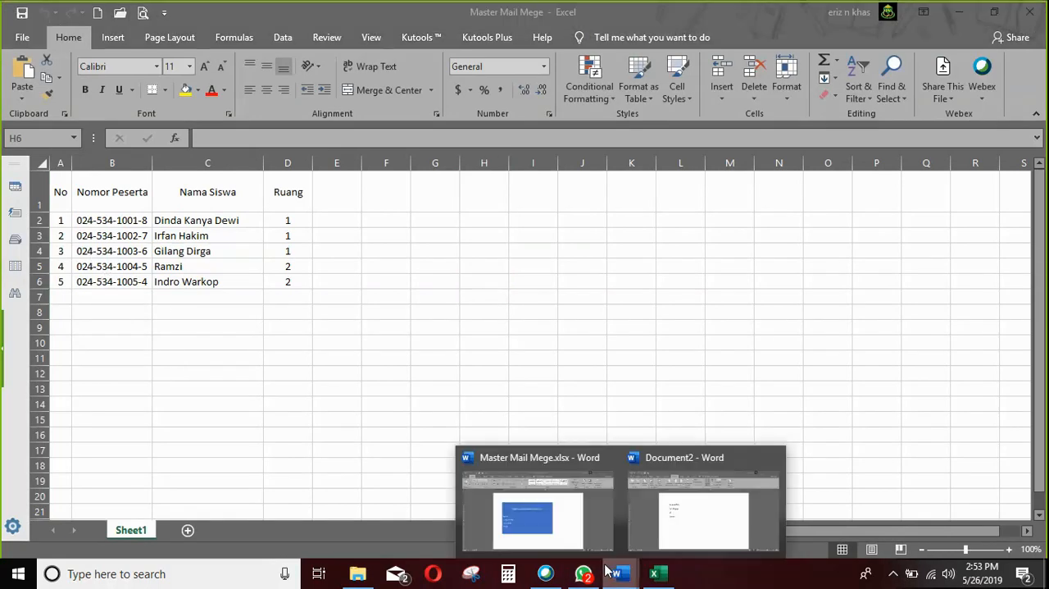
click(551, 510)
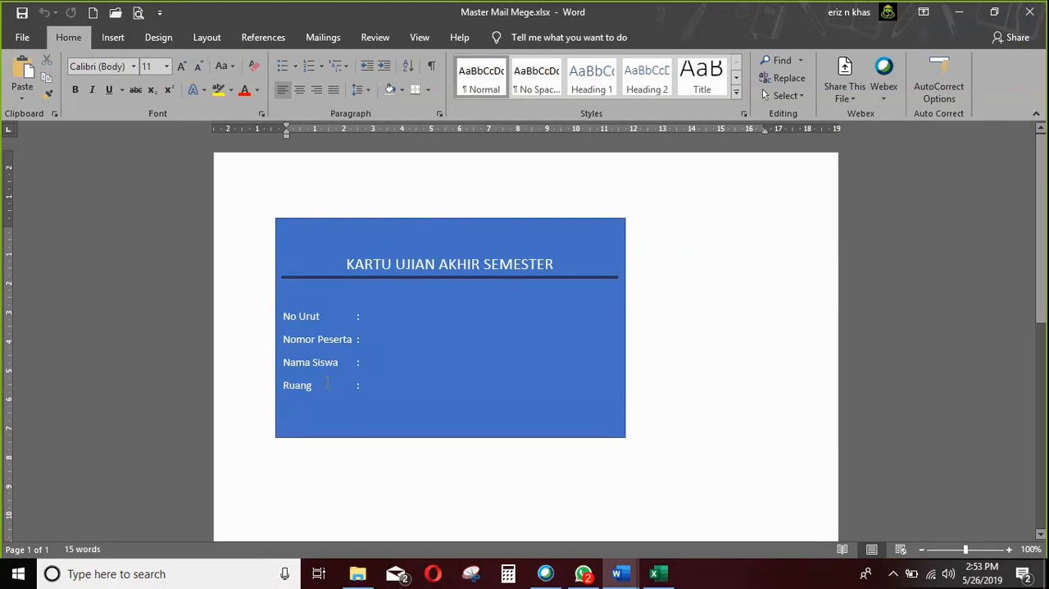
click(655, 573)
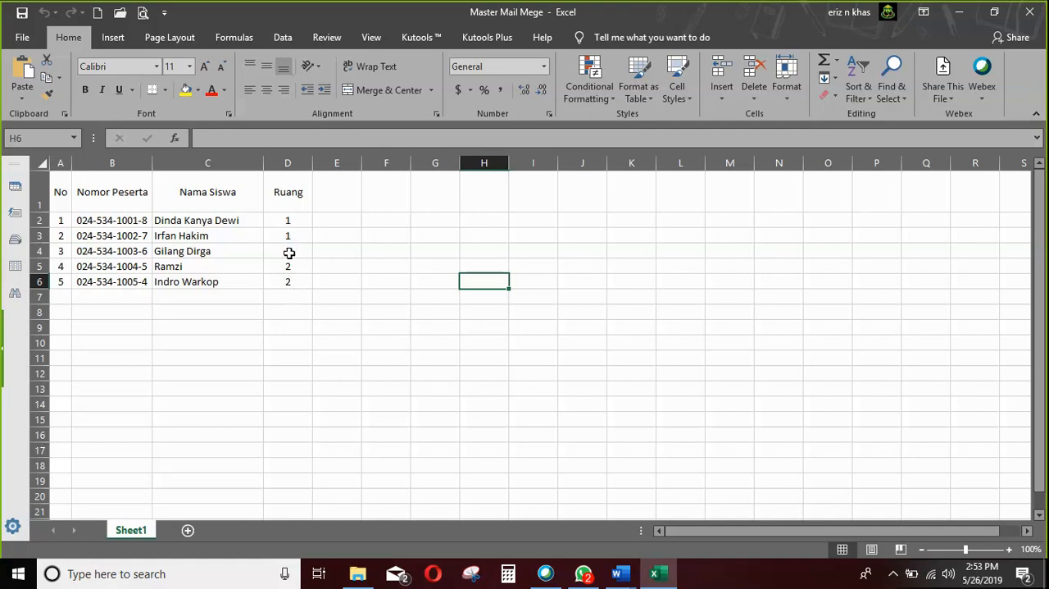
Return to the Word exam card and connect Sheet1$ of the Master Mail Mege workbook from VCI 77 Jabar 5.1 as its existing recipient list.
click(959, 11)
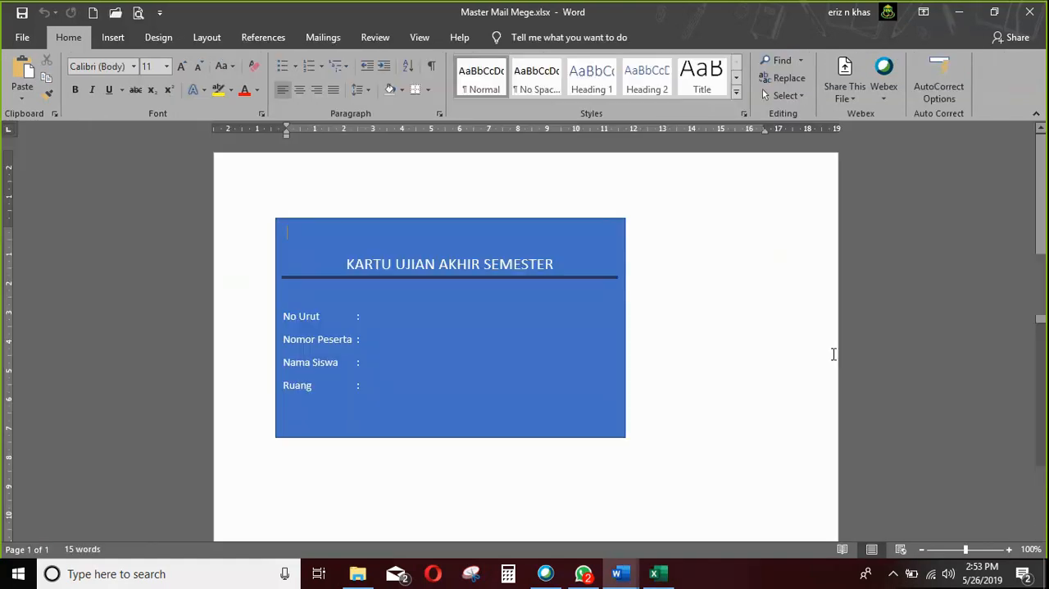
click(328, 37)
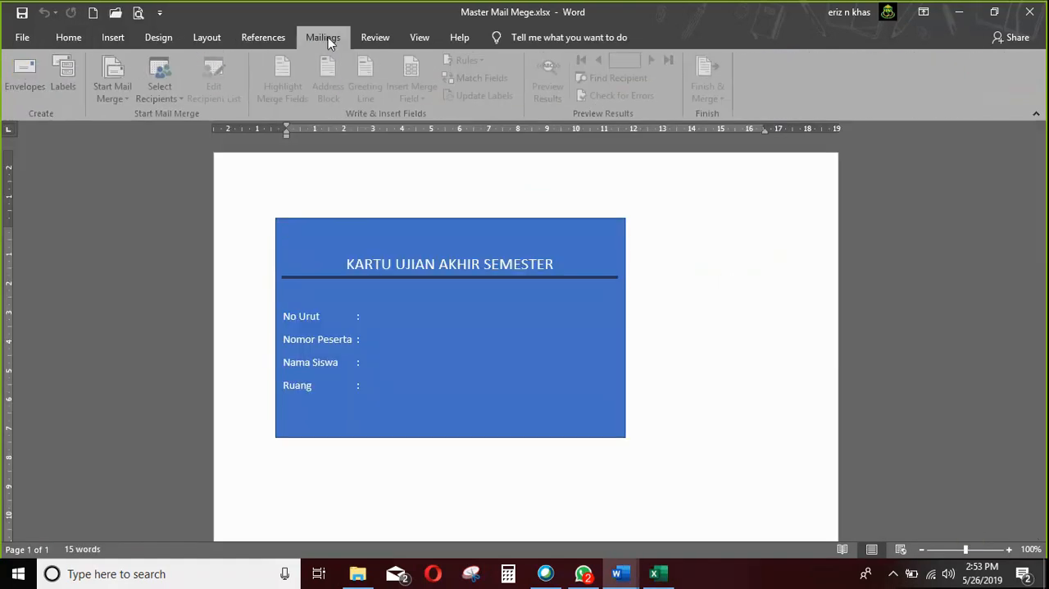
click(174, 99)
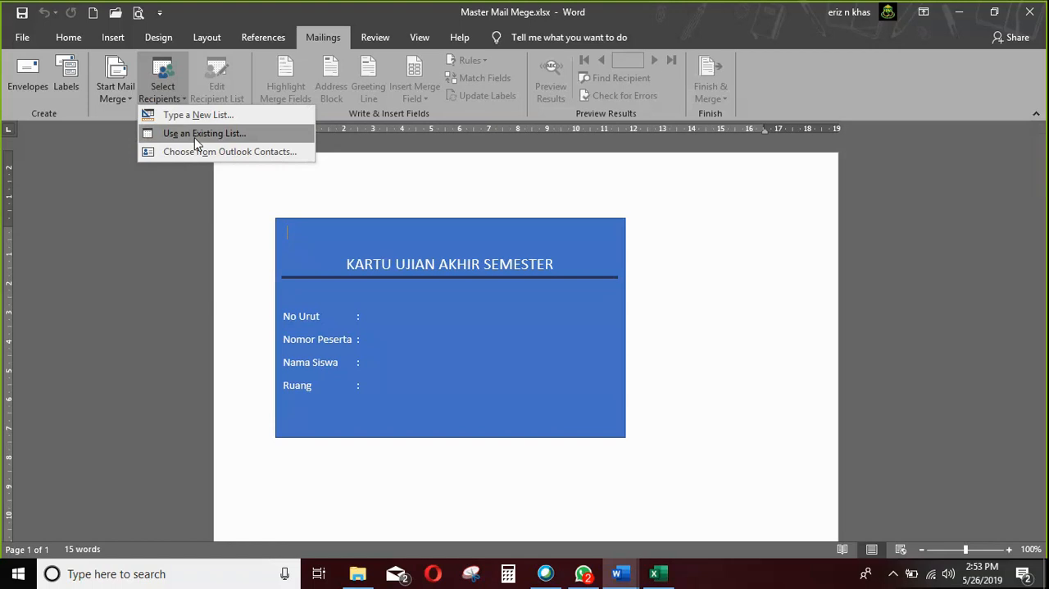
click(194, 136)
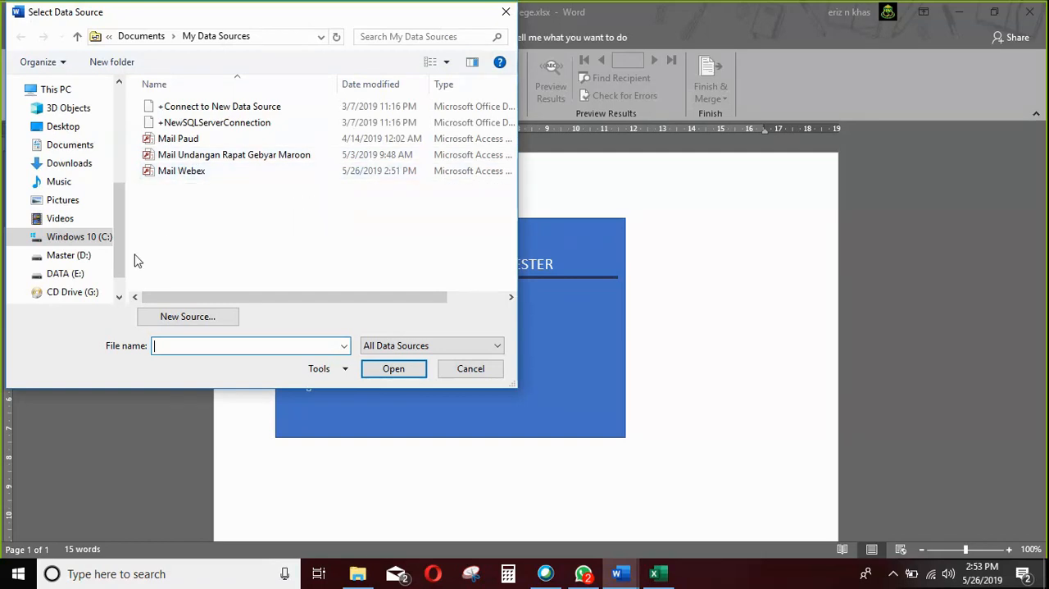
click(96, 274)
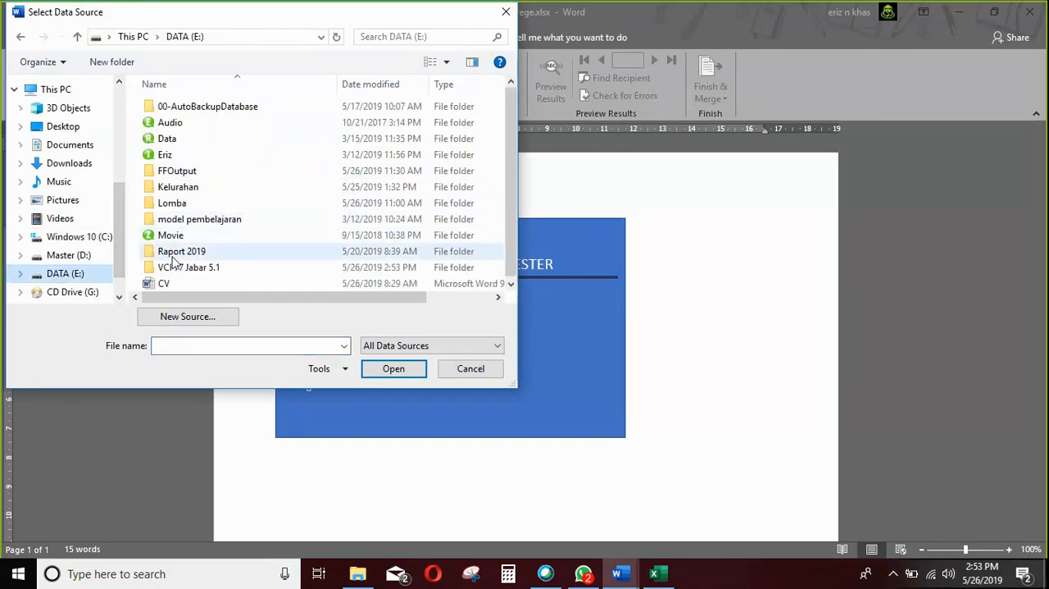
click(196, 270)
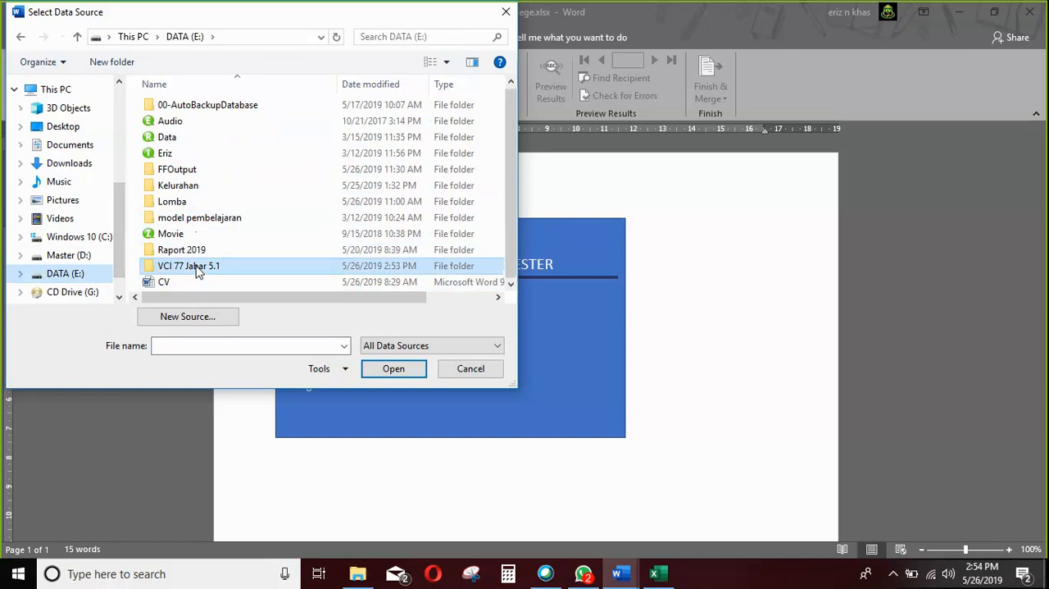
double_click(198, 275)
click(271, 238)
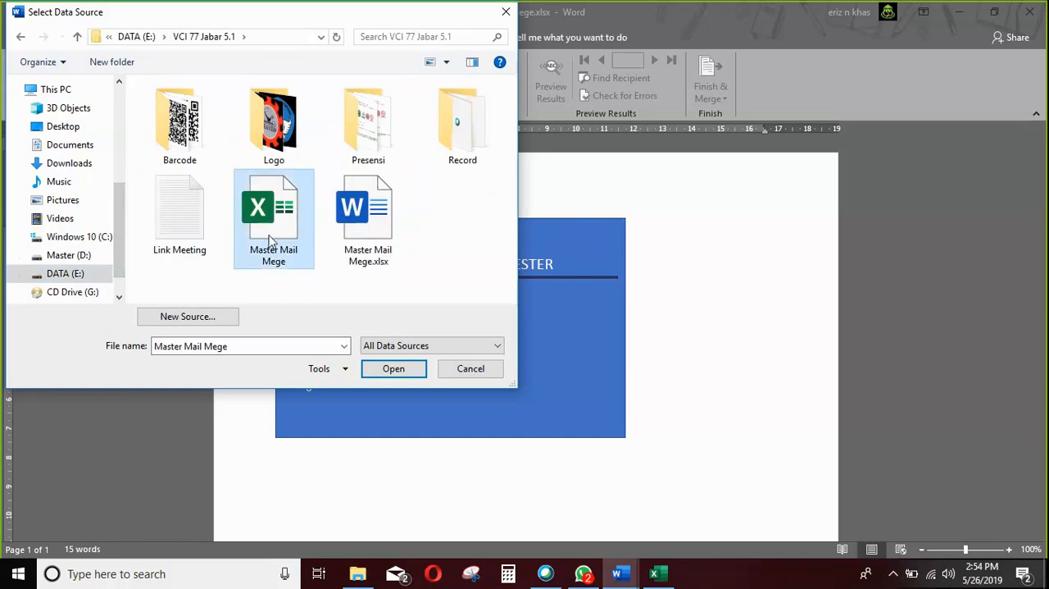
double_click(271, 237)
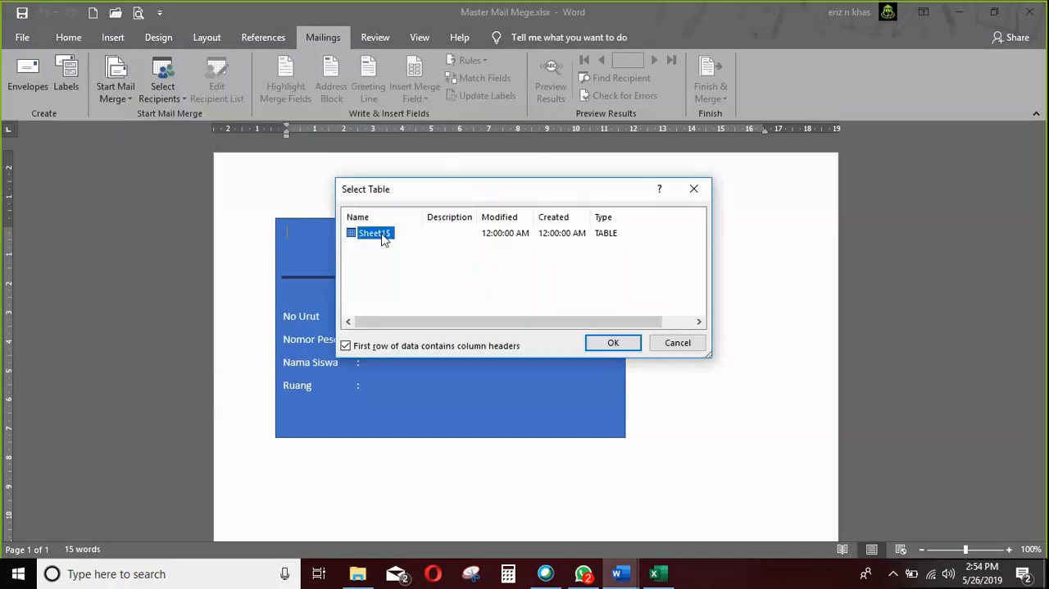
click(607, 343)
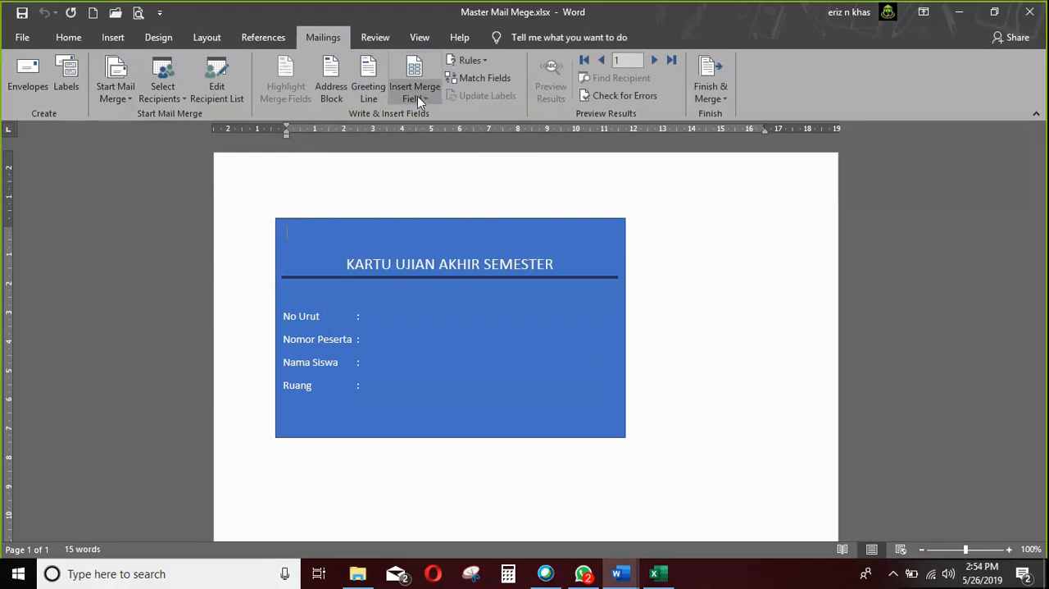
Insert the No merge field after No Urut and the Nomor_Peserta merge field after Nomor Peserta on the exam card.
click(382, 316)
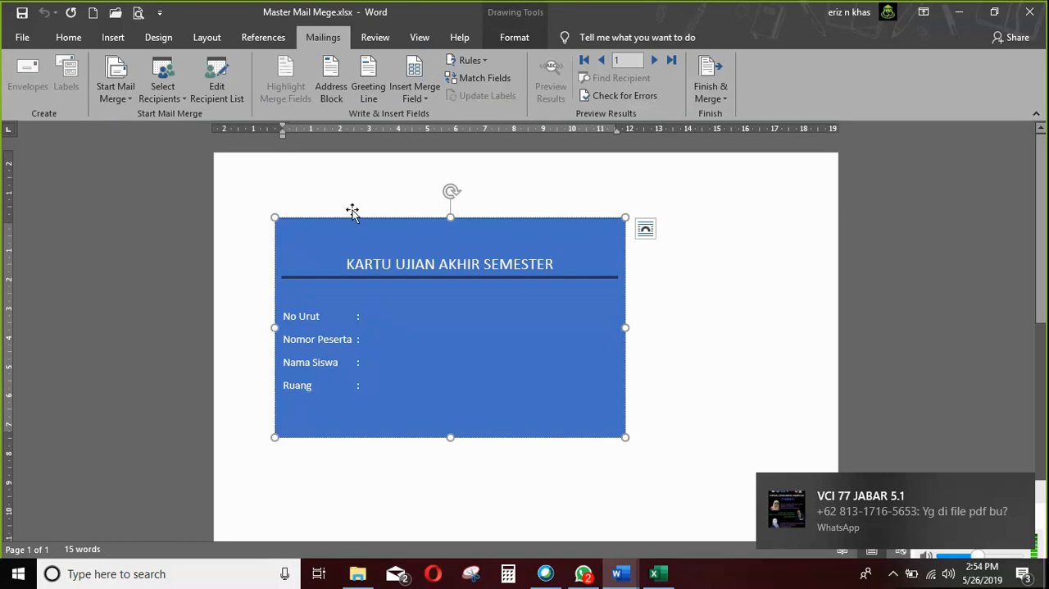
click(420, 98)
click(422, 115)
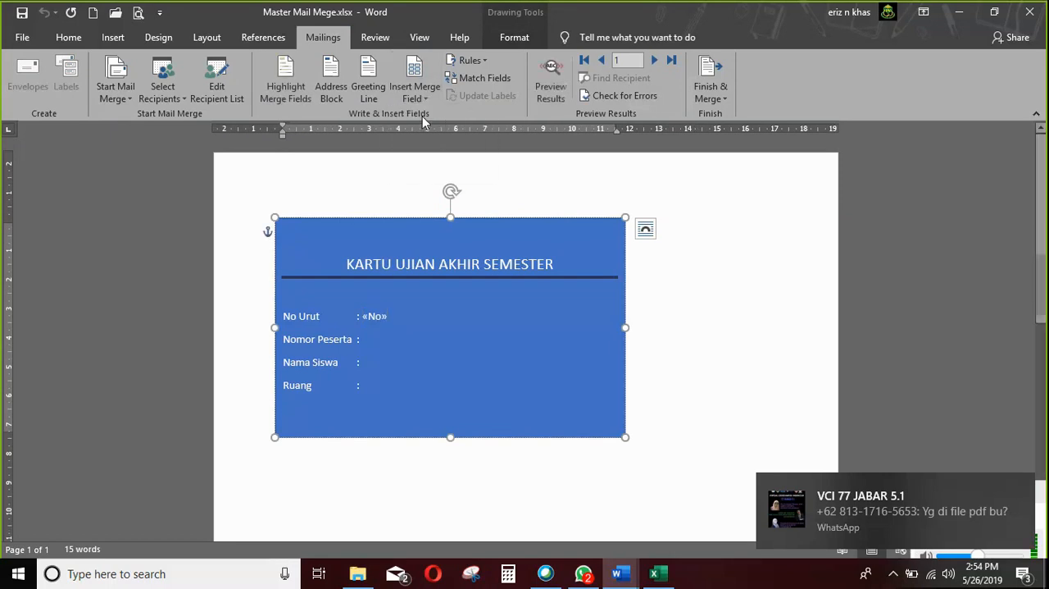
click(394, 345)
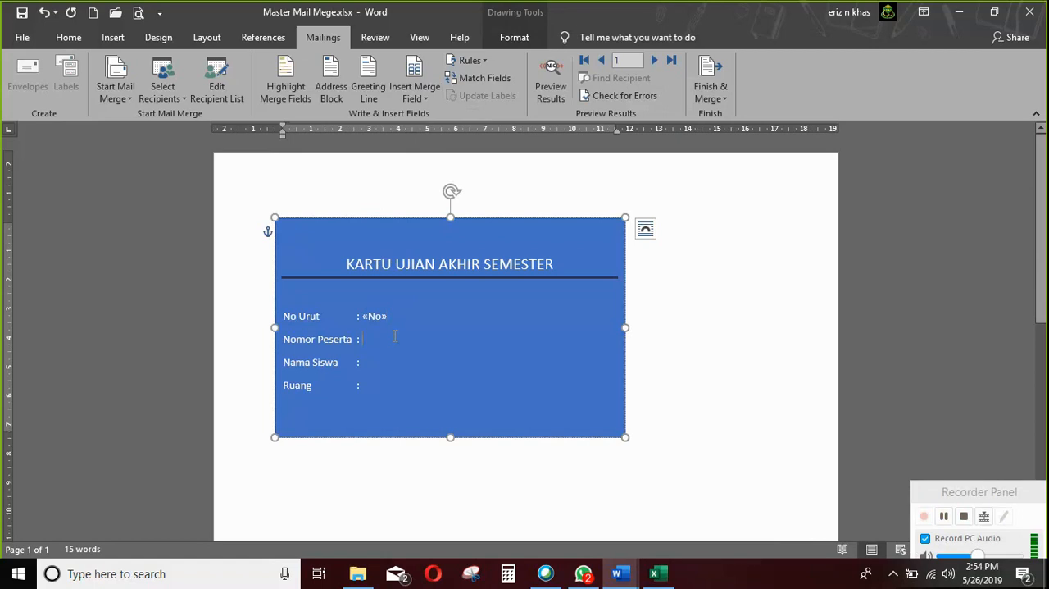
click(420, 99)
click(443, 132)
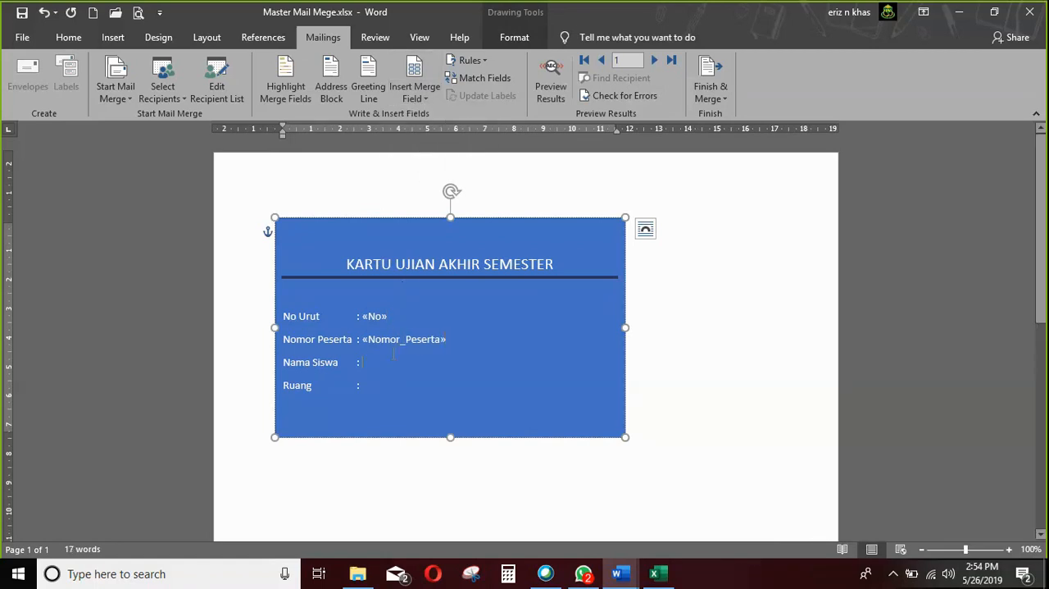
Insert the Nama_Siswa merge field after Nama Siswa and the Ruang merge field after Ruang on the exam card.
click(419, 99)
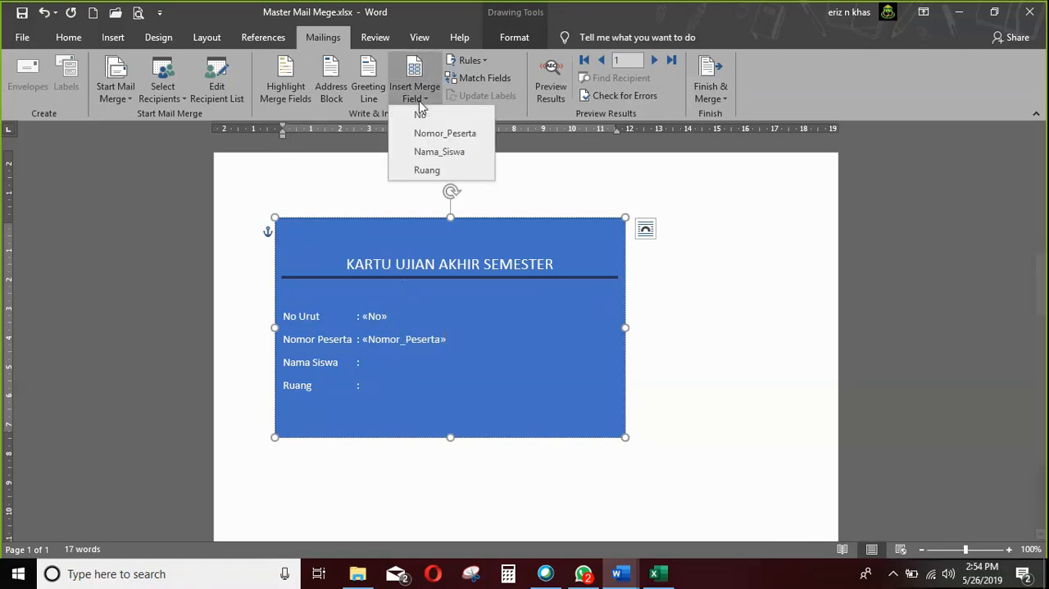
click(433, 154)
click(387, 385)
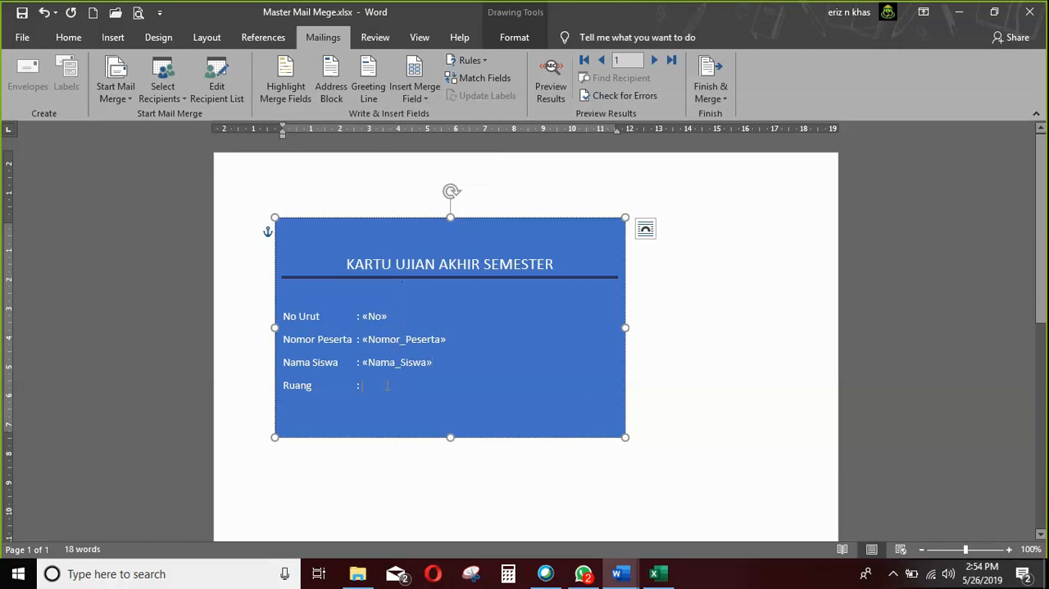
click(422, 101)
click(434, 170)
Preview the merged exam card and advance through the student records to the fifth one.
click(544, 98)
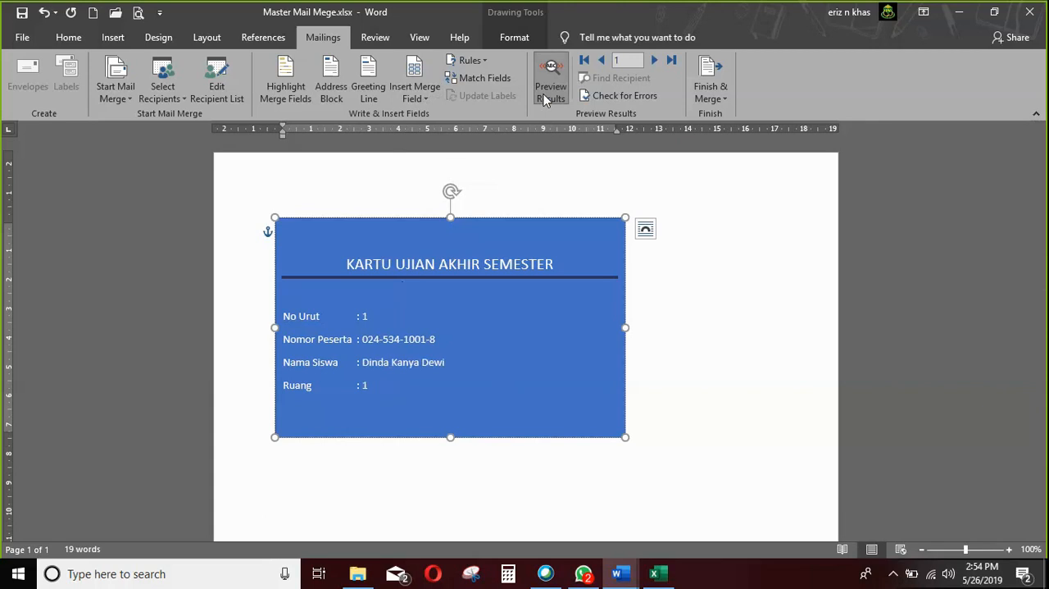
click(655, 61)
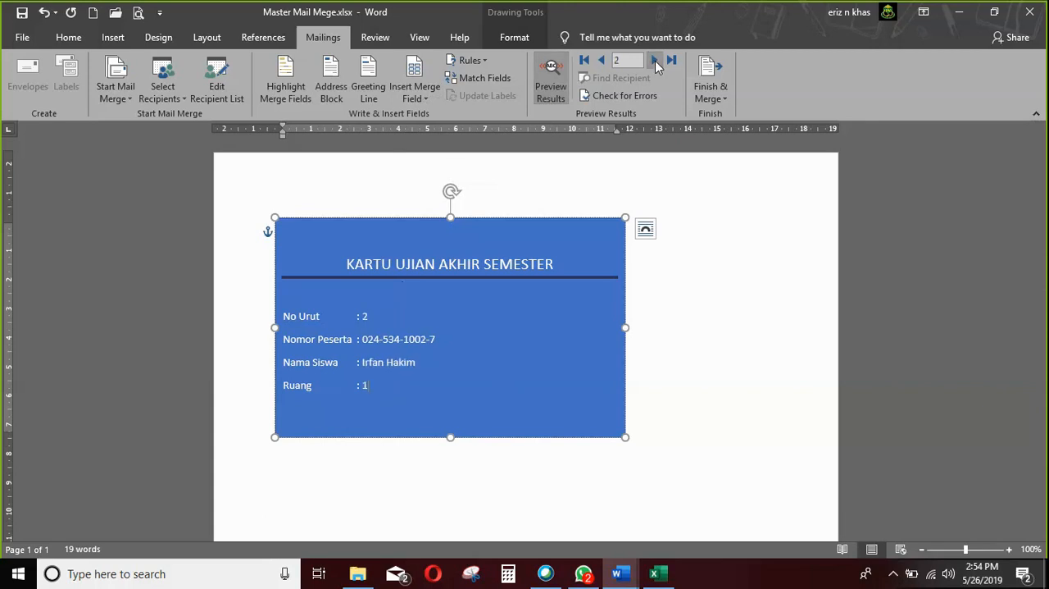
click(655, 61)
click(655, 61)
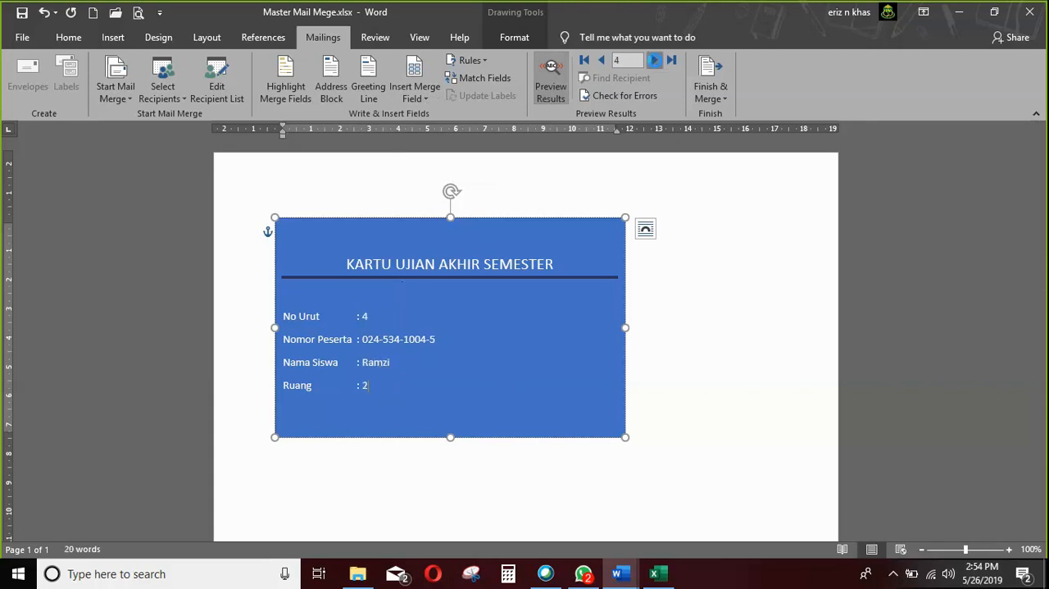
click(655, 61)
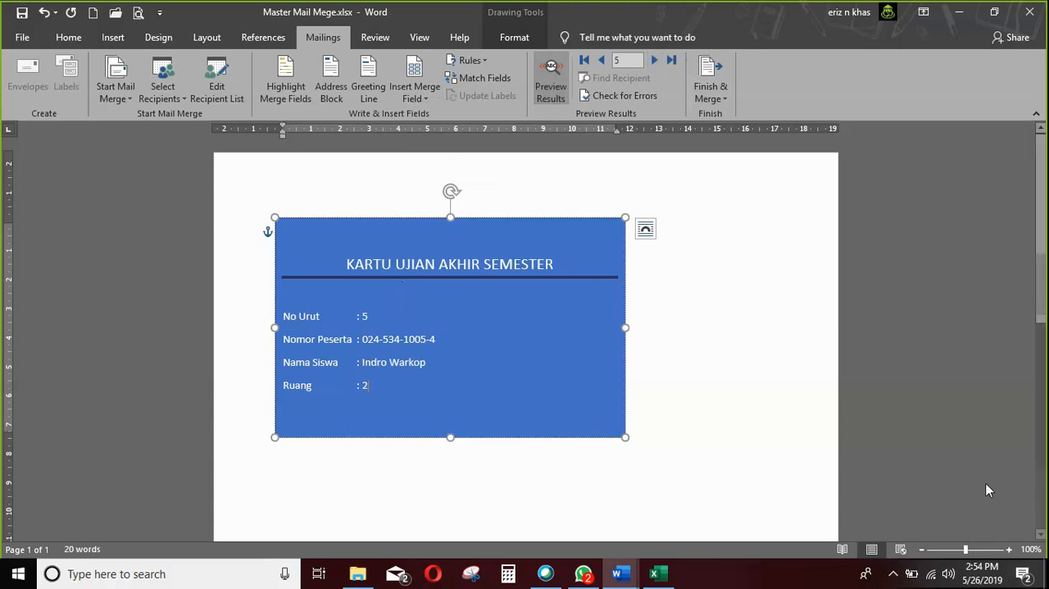
Check the exam cards at a larger size, stepping the preview back to the first student record.
click(995, 551)
click(1010, 551)
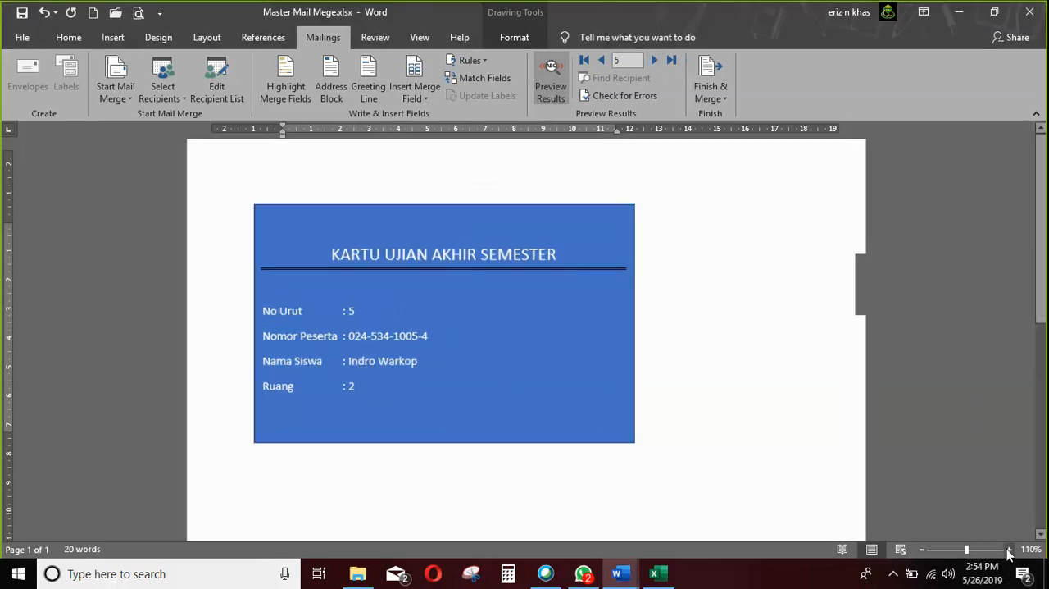
click(1010, 551)
click(1009, 550)
click(1009, 550)
click(1010, 550)
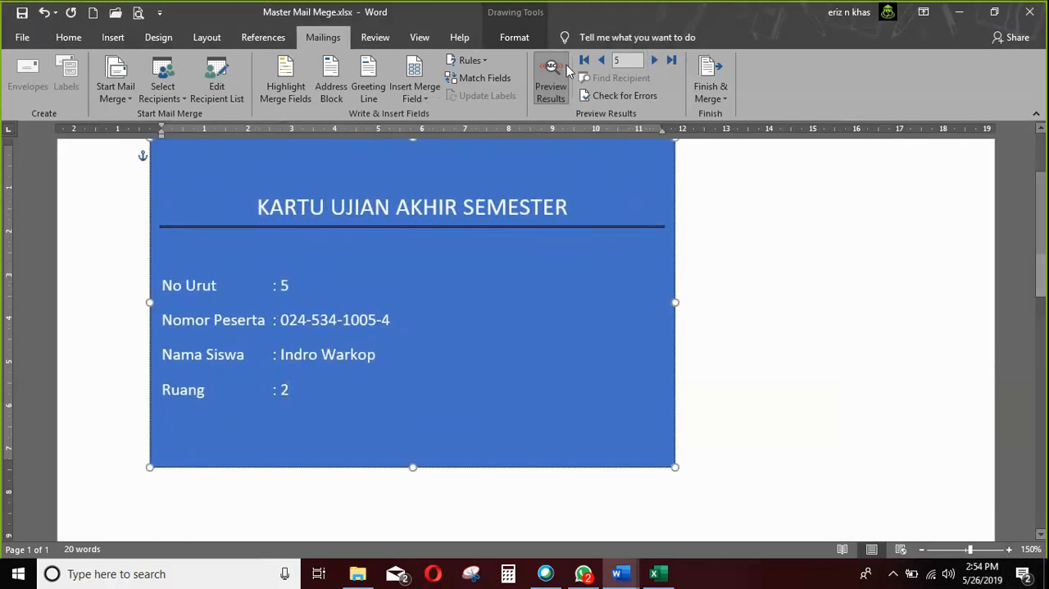
click(602, 60)
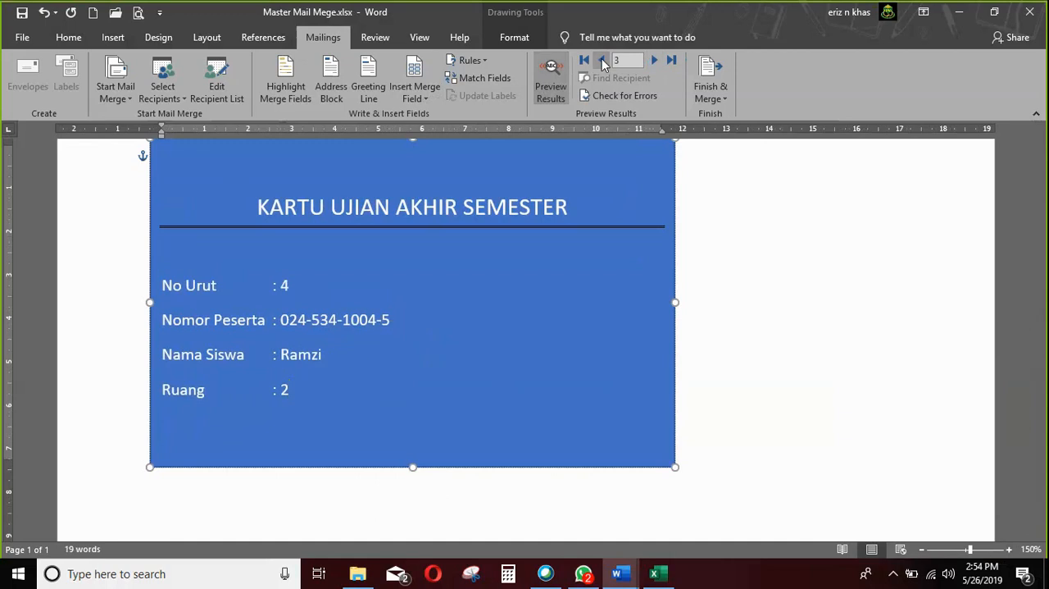
click(603, 61)
click(602, 61)
click(603, 60)
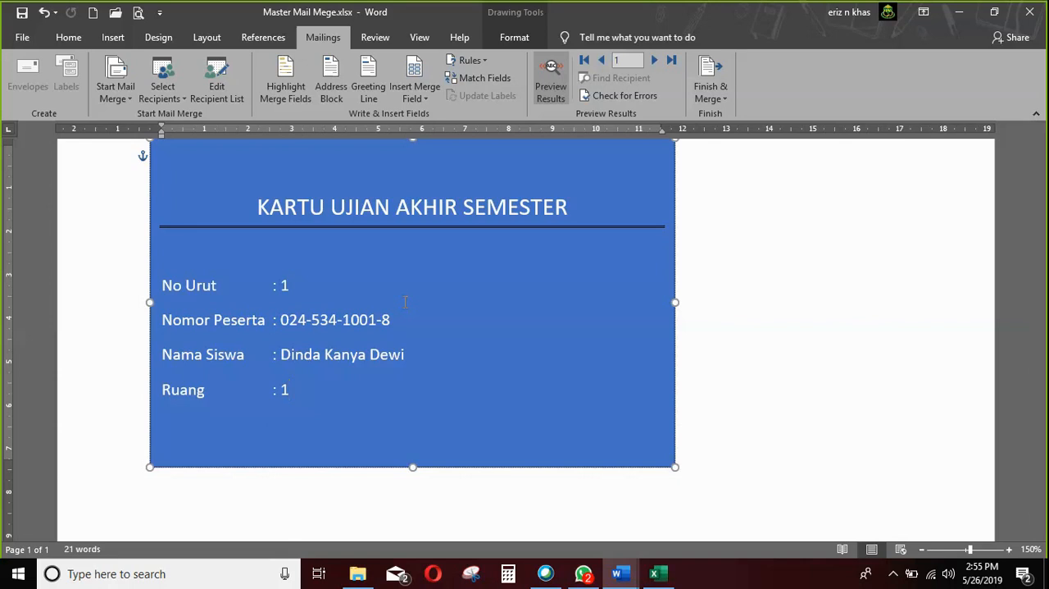
scroll(759, 298, up, 3)
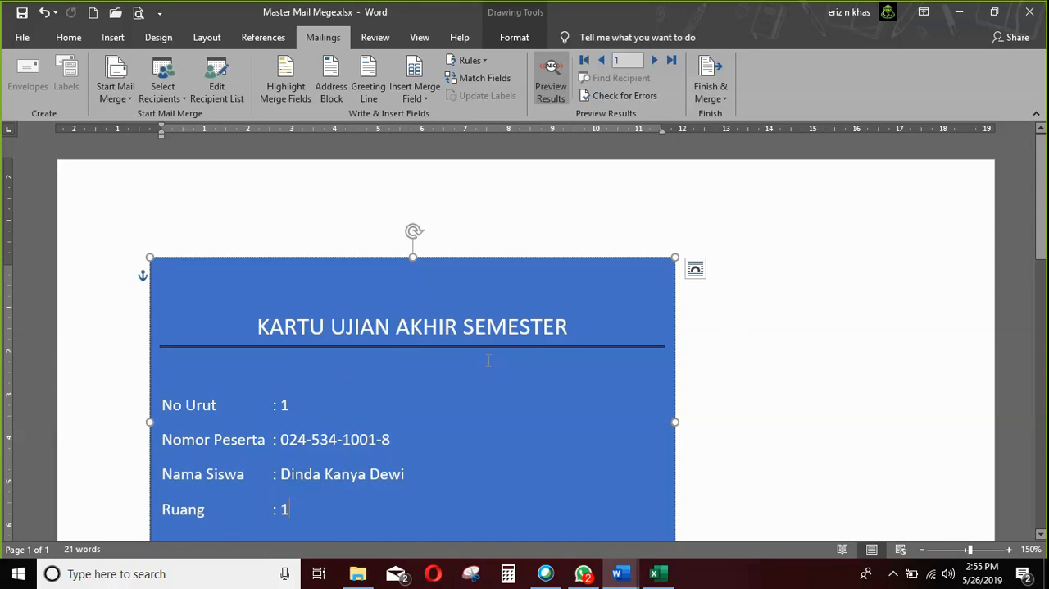
Switch to the Cisco Webex Meetings window.
click(561, 578)
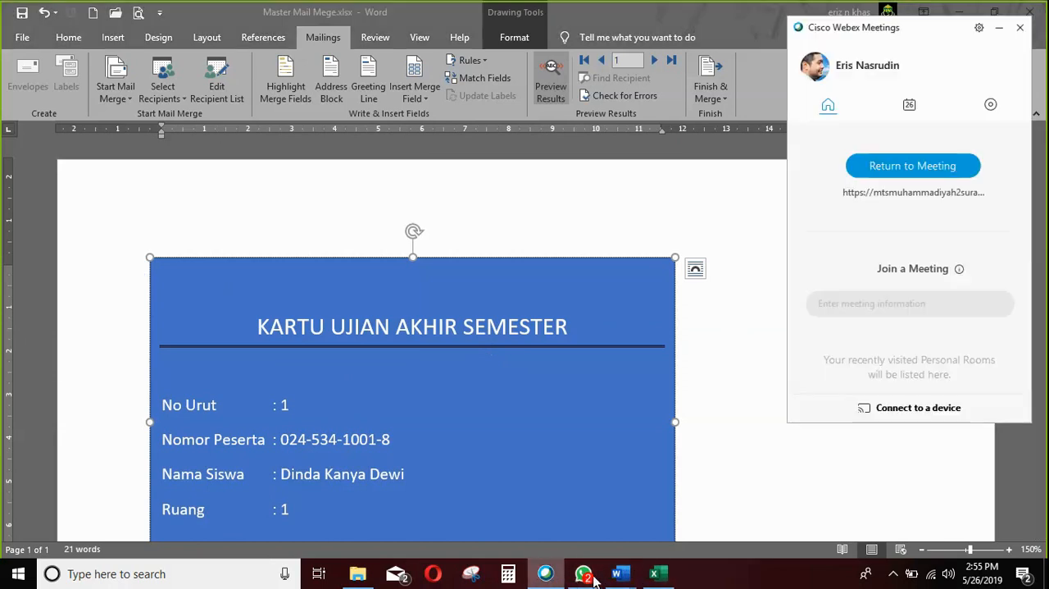
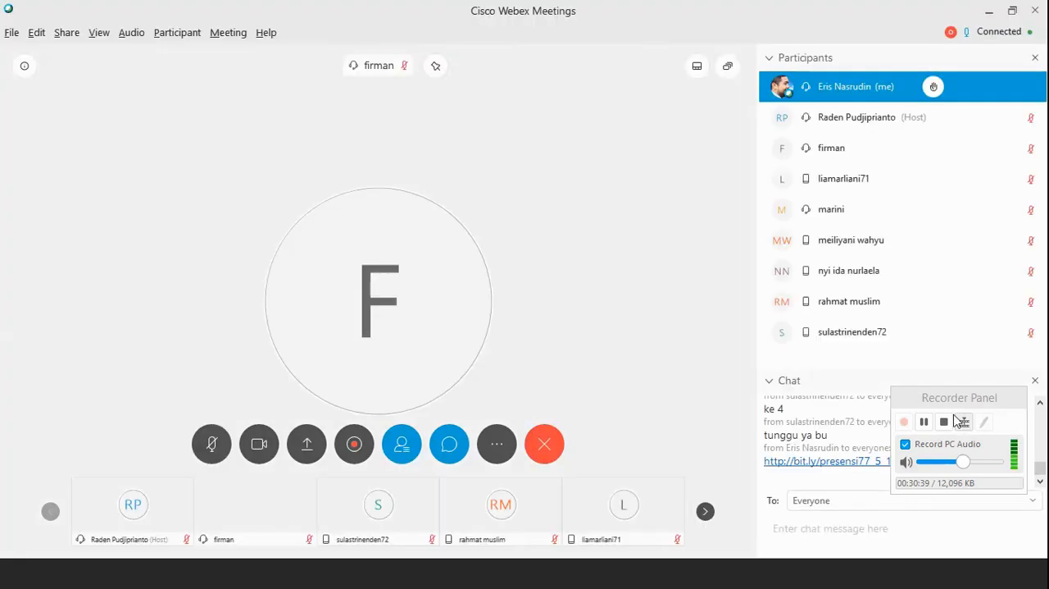
drag(935, 398, 928, 434)
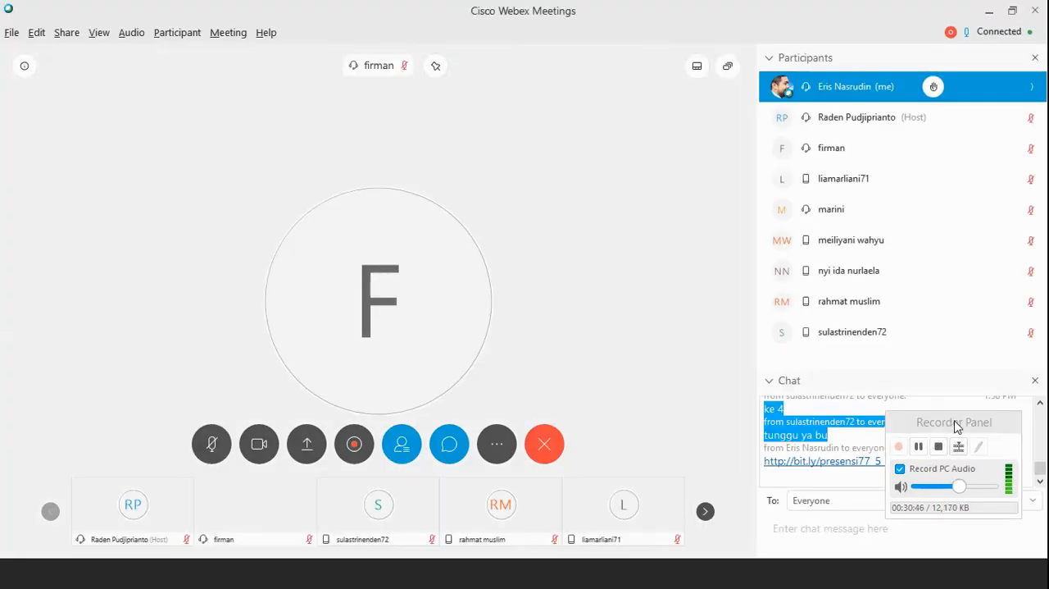
click(954, 423)
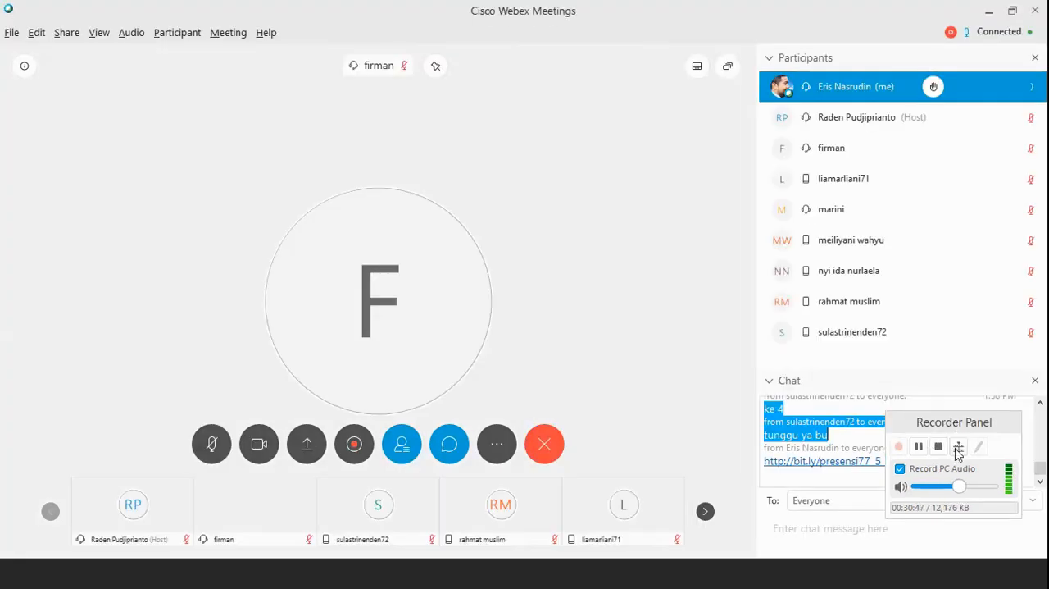
drag(955, 421, 956, 449)
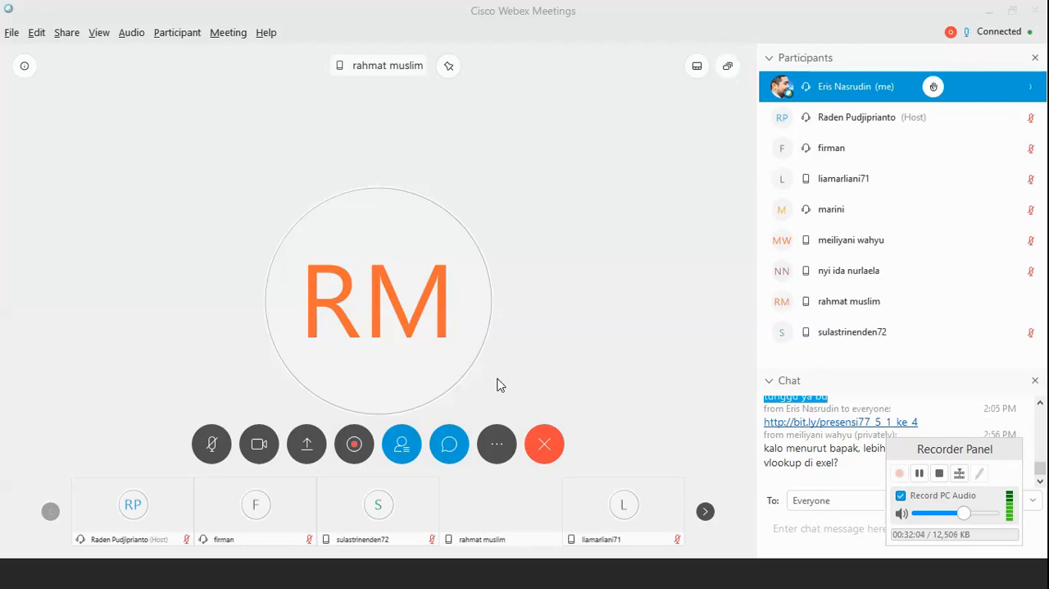
click(624, 565)
click(659, 576)
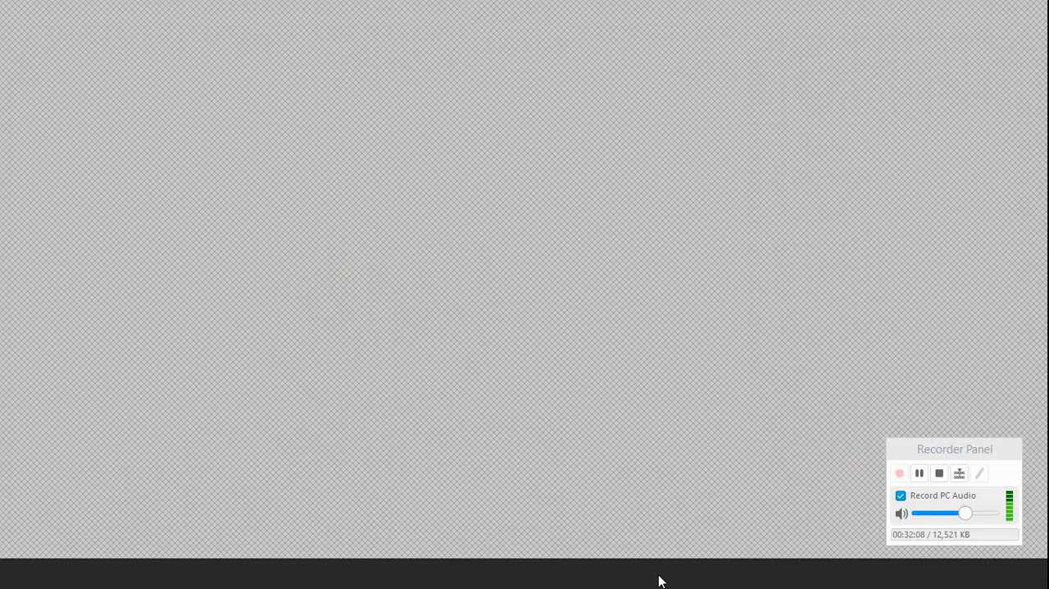
click(659, 575)
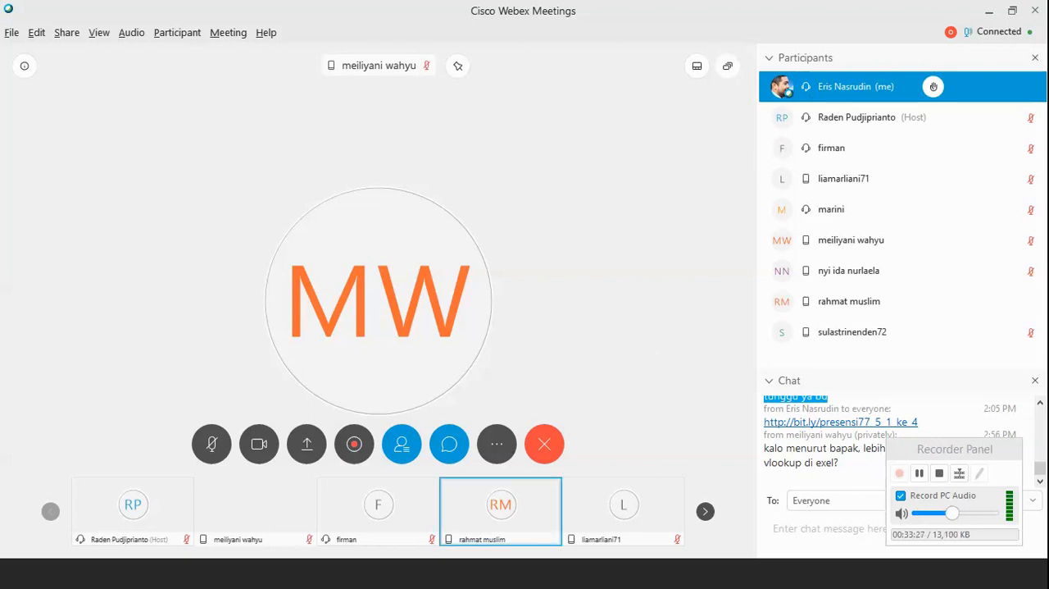
click(598, 583)
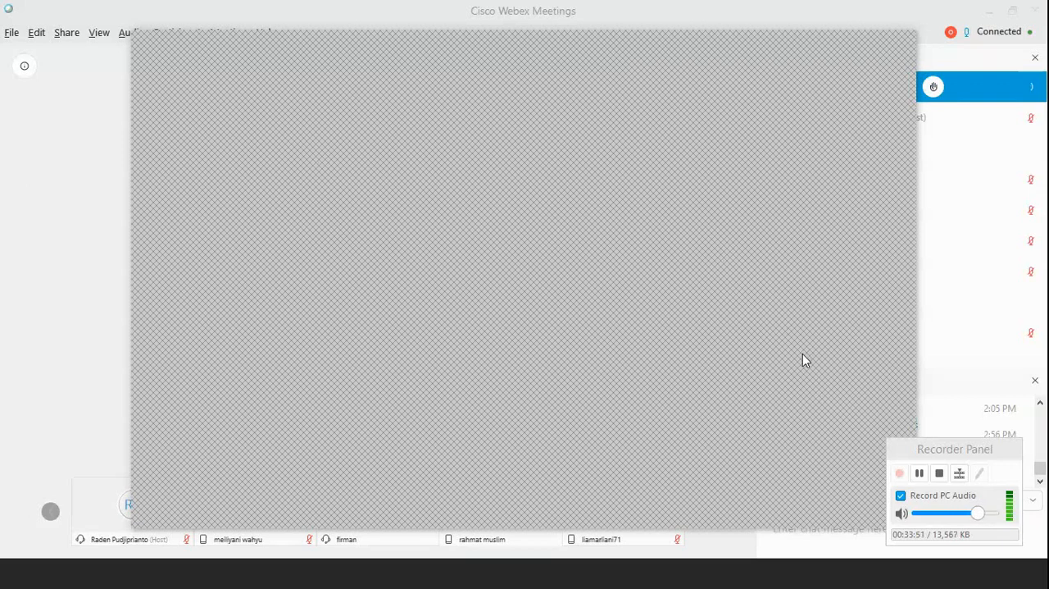
click(834, 29)
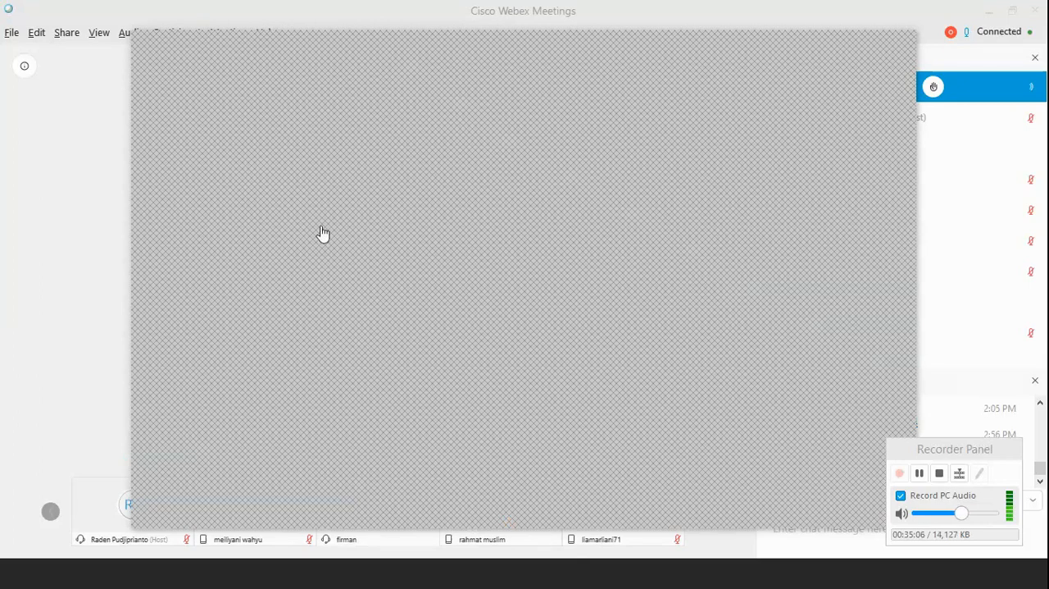
click(824, 42)
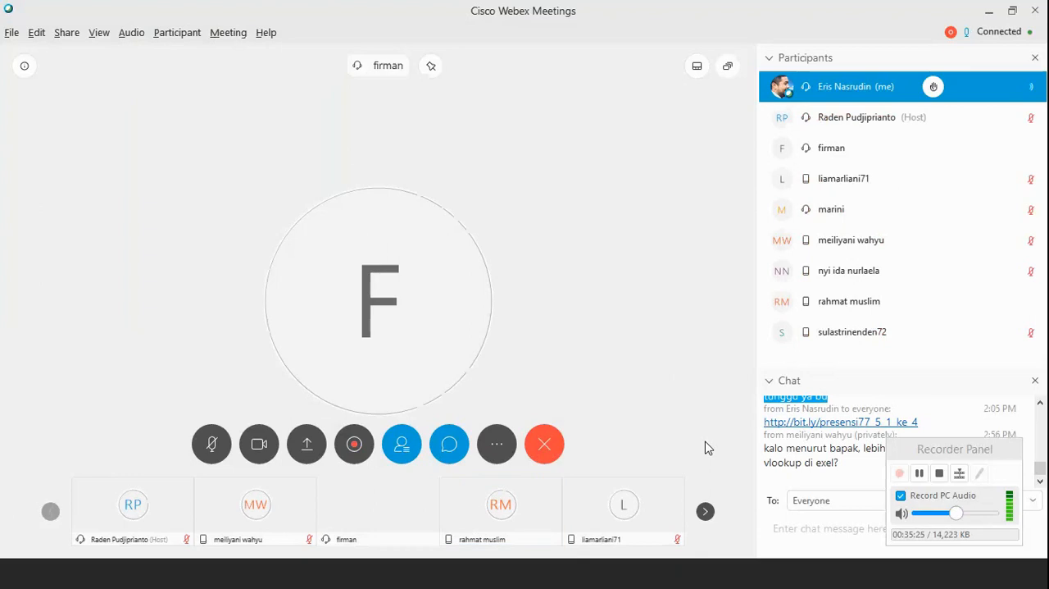
Share Screen 1 with the meeting participants and bring up the mail merge letter in Word.
click(309, 447)
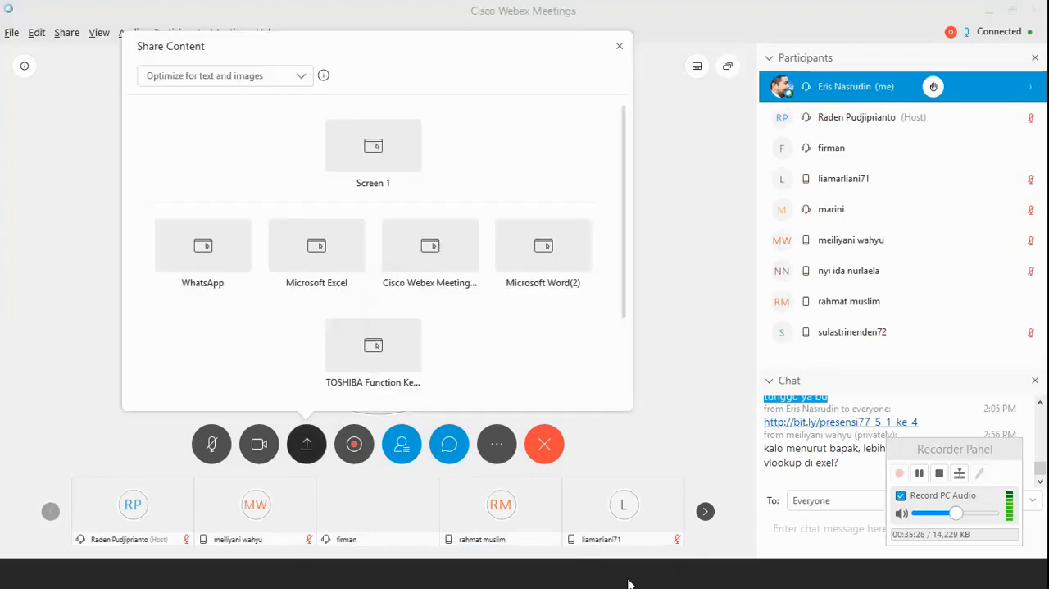
key(Escape)
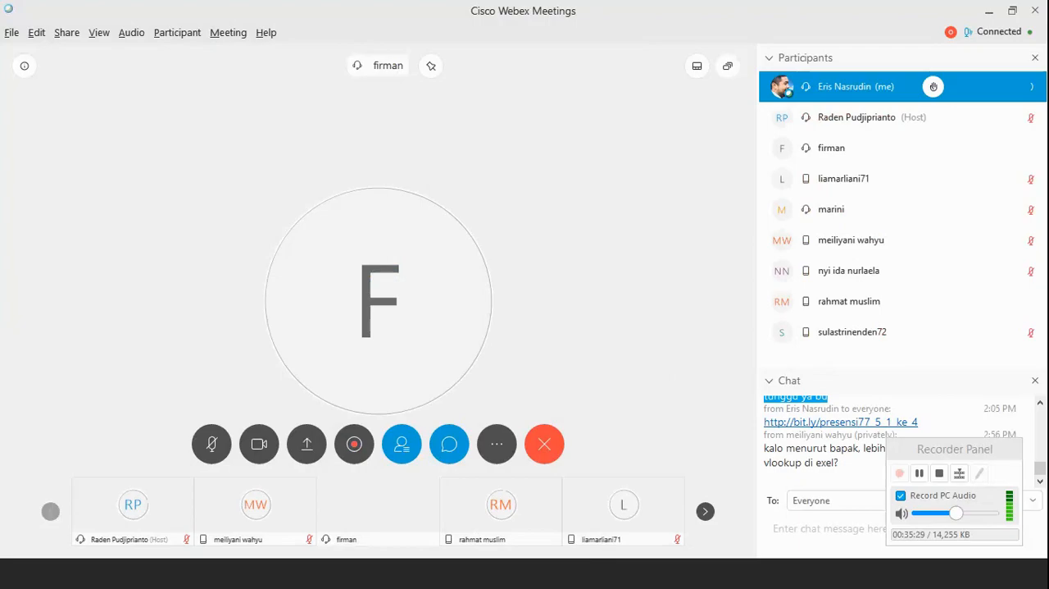
click(689, 536)
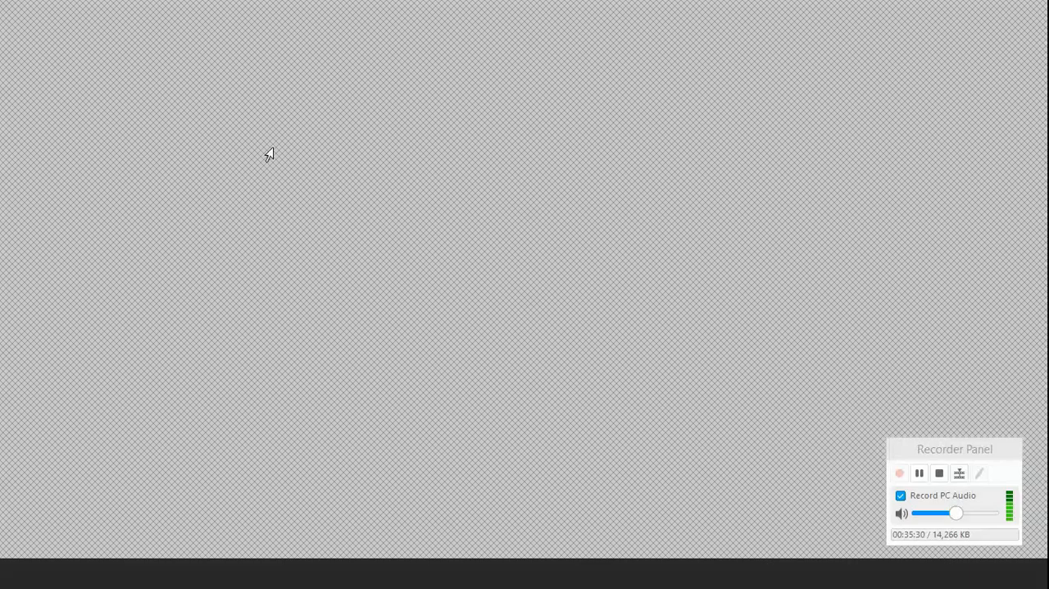
click(692, 577)
click(307, 443)
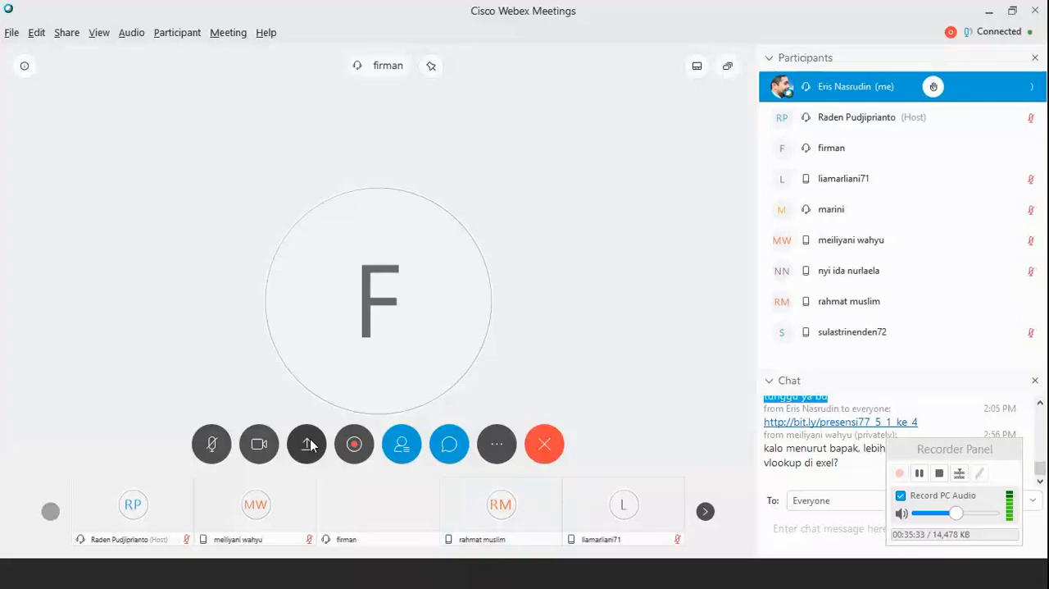
mouse_move(370, 134)
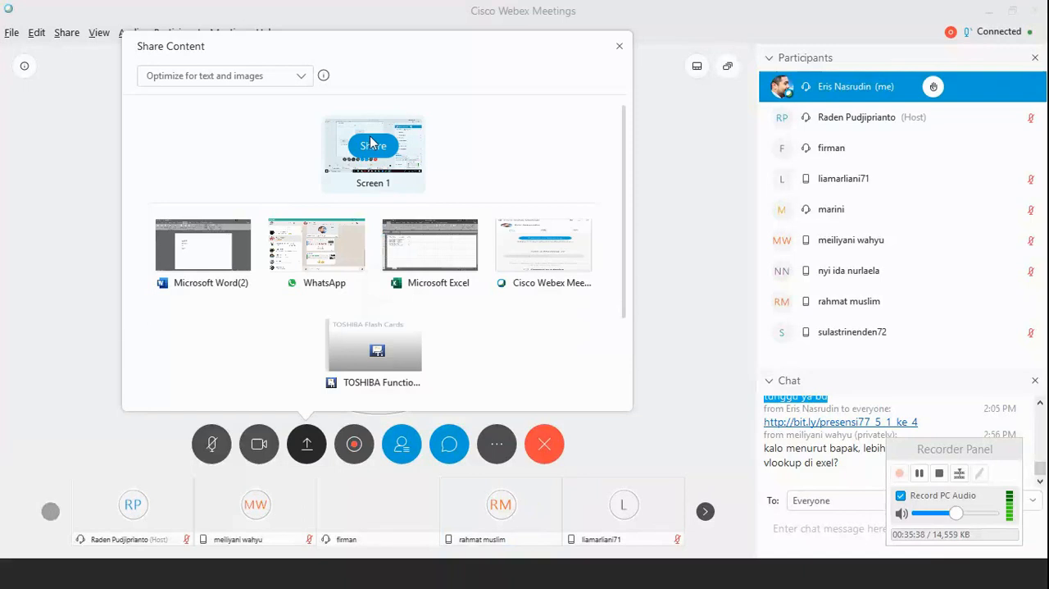
click(374, 155)
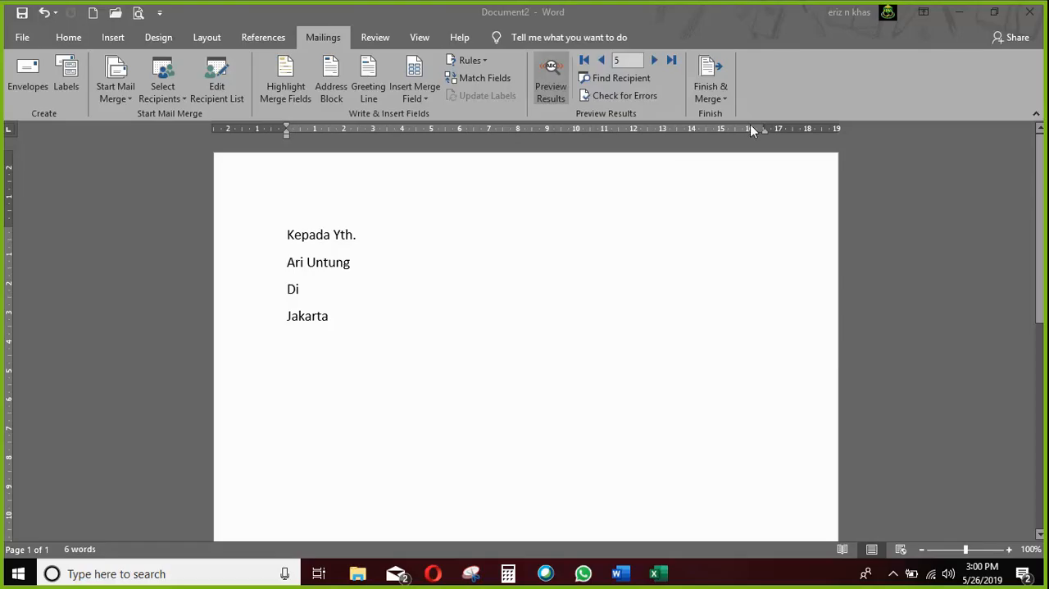
Display the Home commands of the letter and create a new blank document.
click(68, 36)
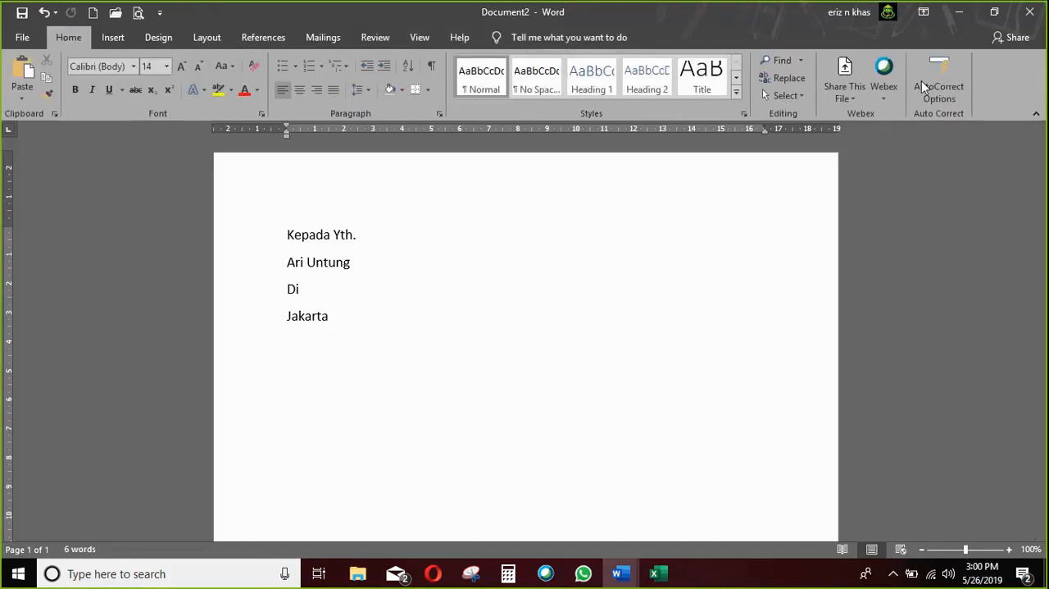
click(587, 37)
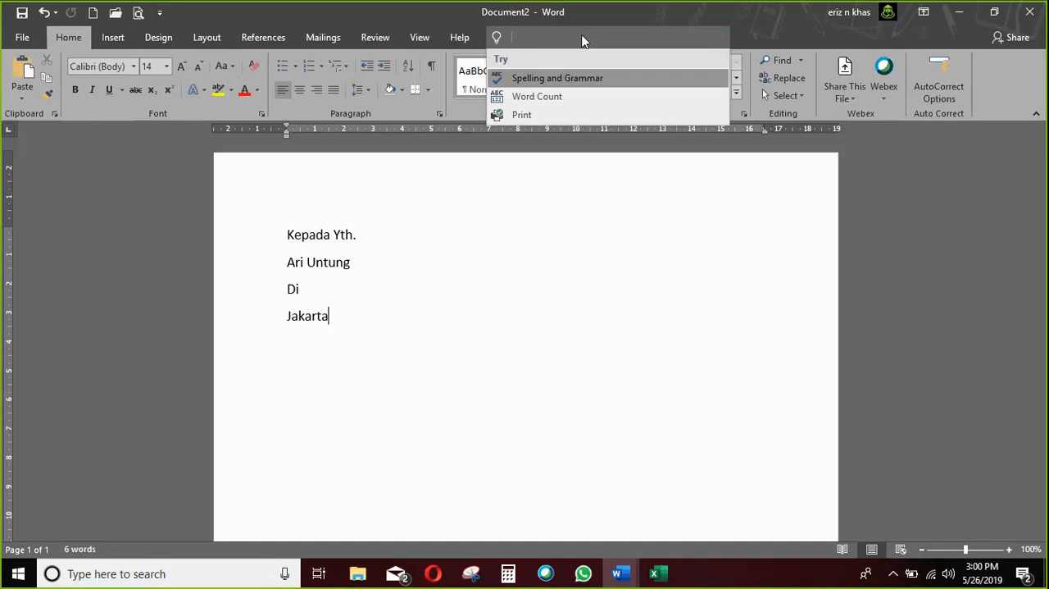
click(543, 221)
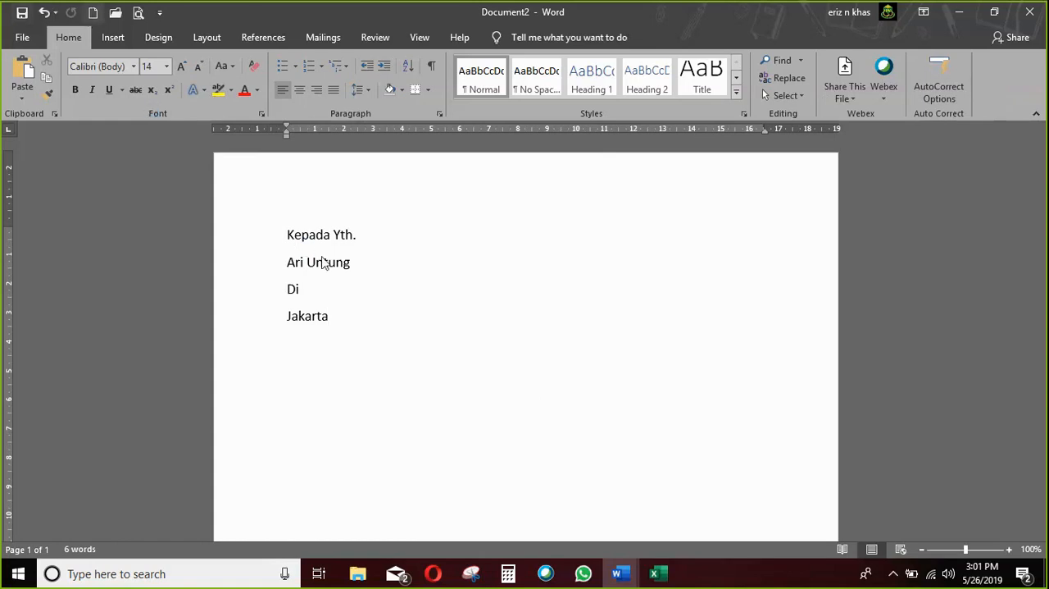
key(ctrl+n)
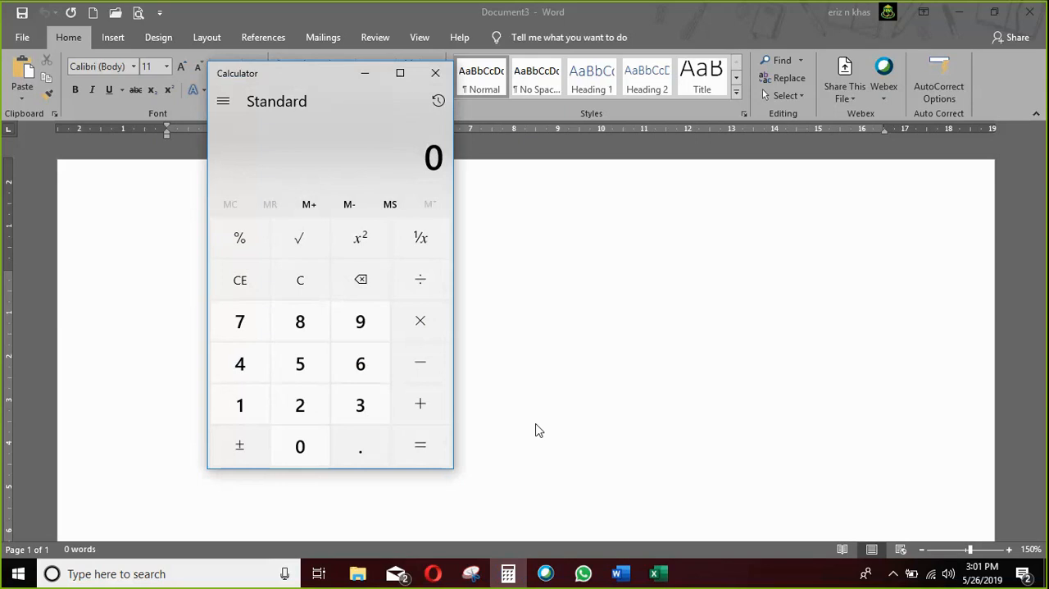
Switch to Calculator, divide 9000 by 6, and close Calculator.
key(9)
key(asterisk)
text(100)
key(Return)
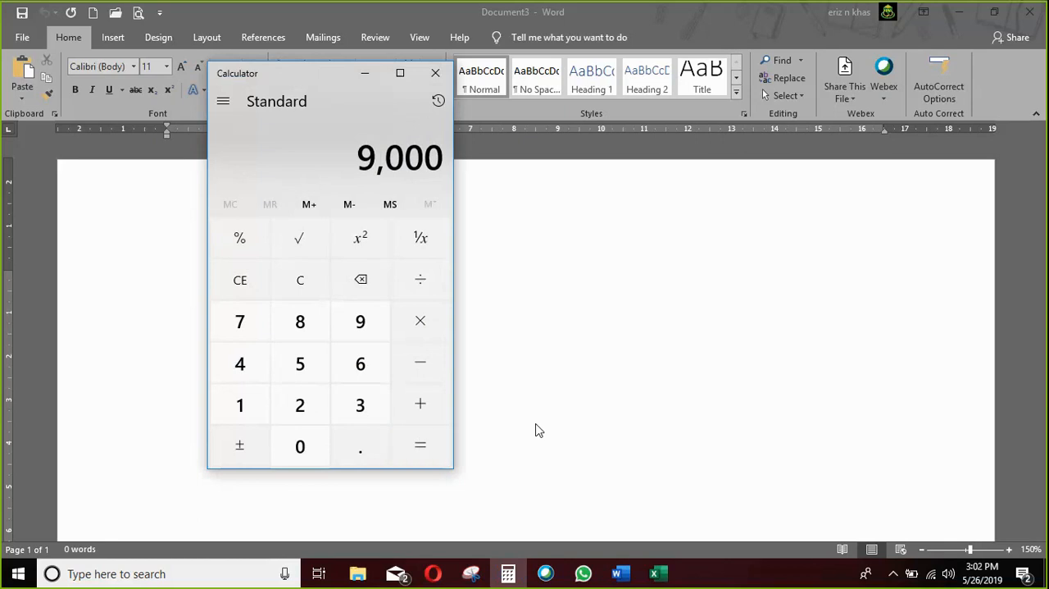
key(slash)
text(6)
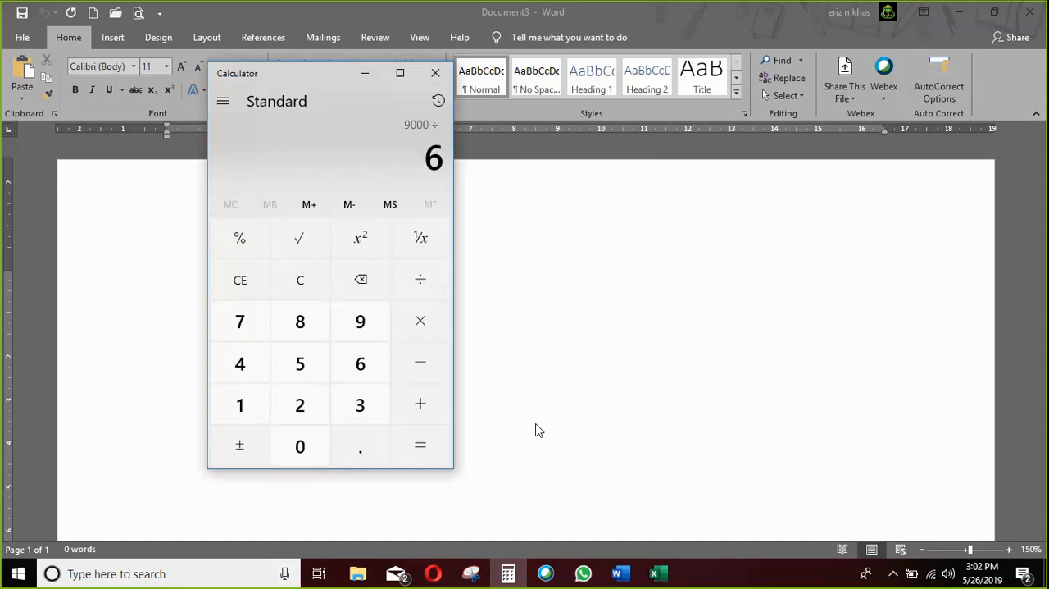
key(Return)
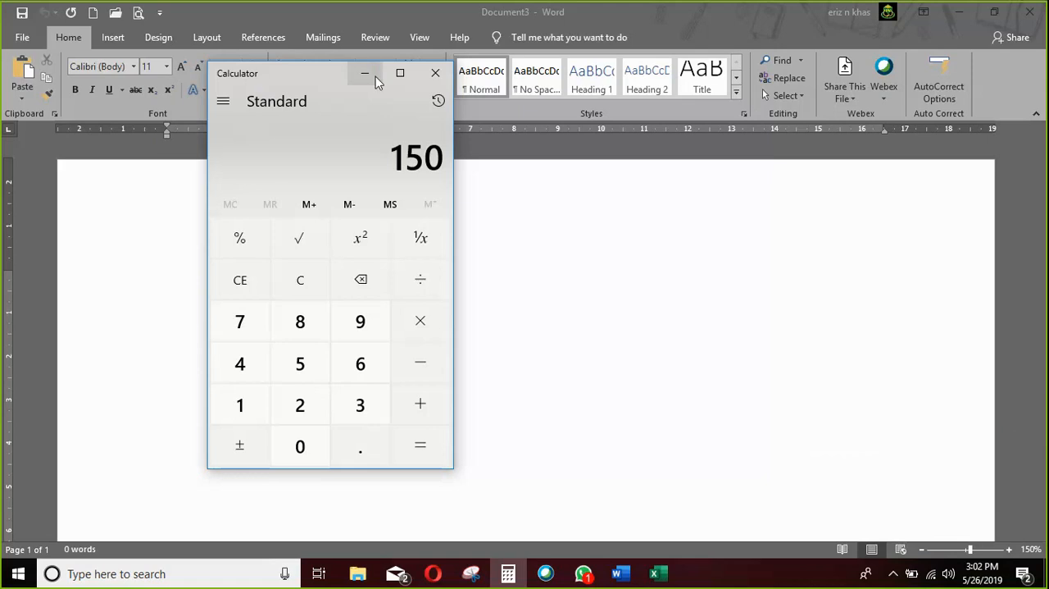
click(433, 76)
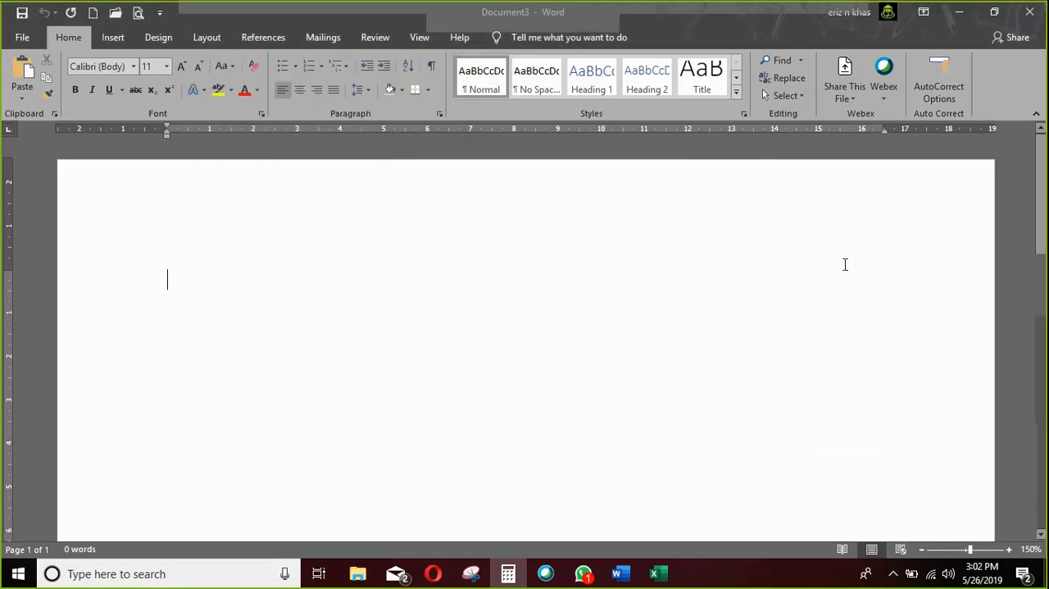
Put the blank document away and close Document2 and the exam card document without saving either one.
click(959, 15)
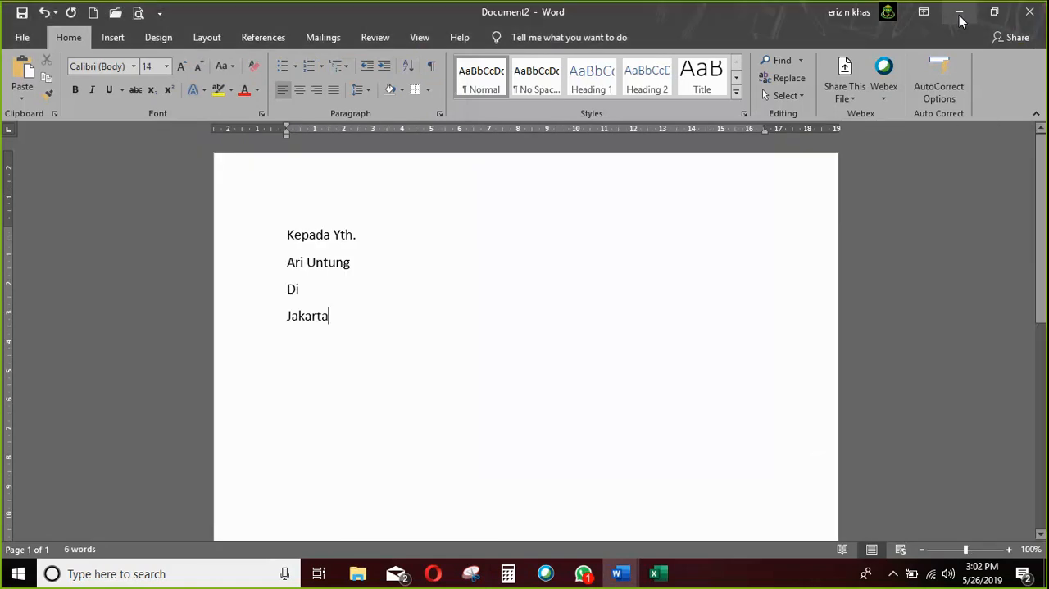
click(1029, 11)
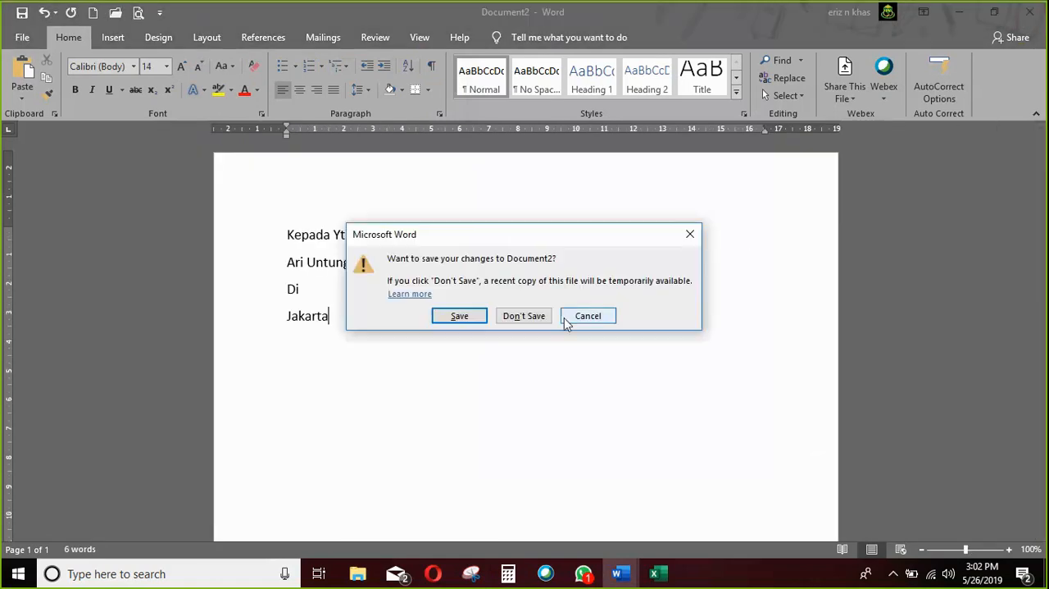
click(526, 321)
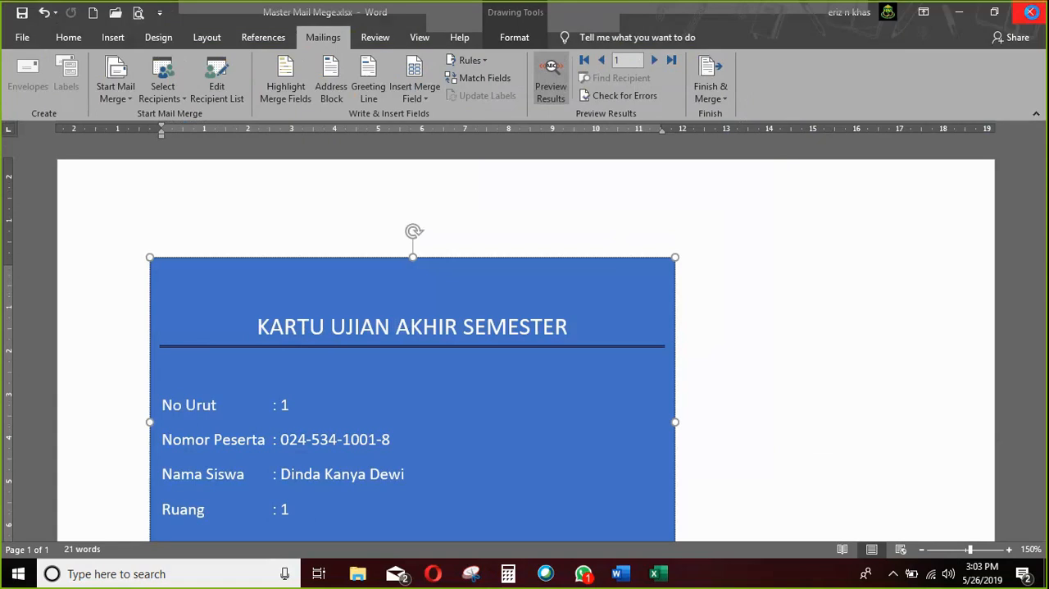
click(1029, 12)
click(539, 308)
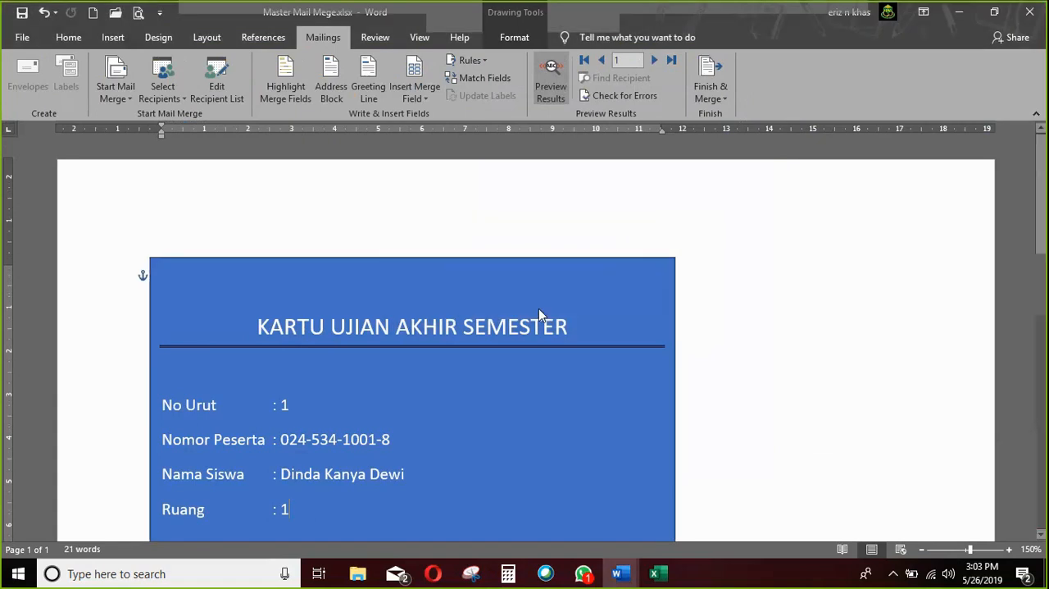
Switch to the Cisco Webex Meetings window and open the presensi77_5_1_ke_5 attendance link in the chat.
click(657, 575)
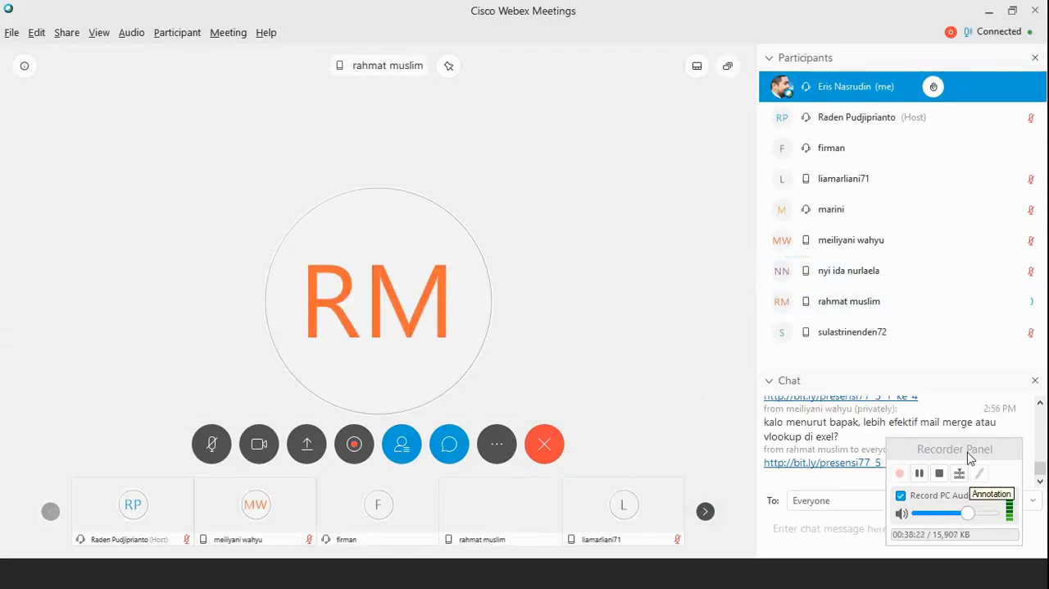
drag(969, 457, 901, 256)
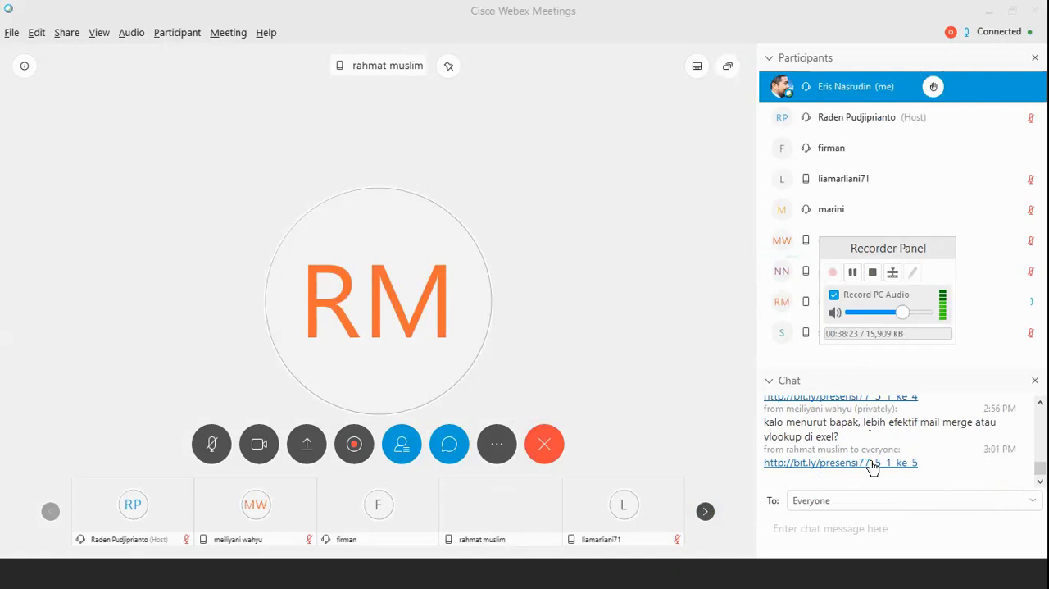
click(872, 466)
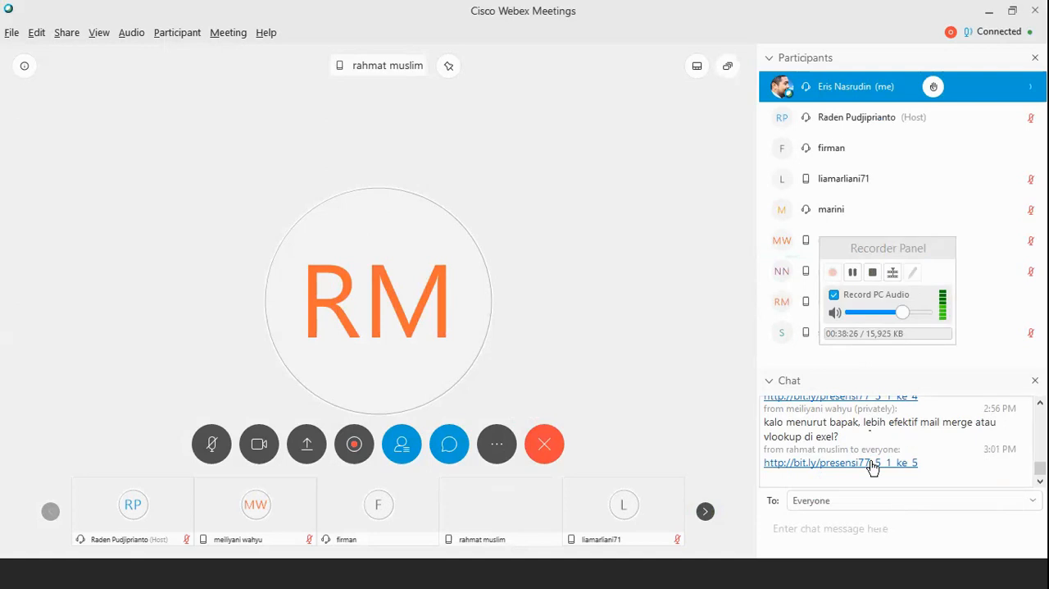